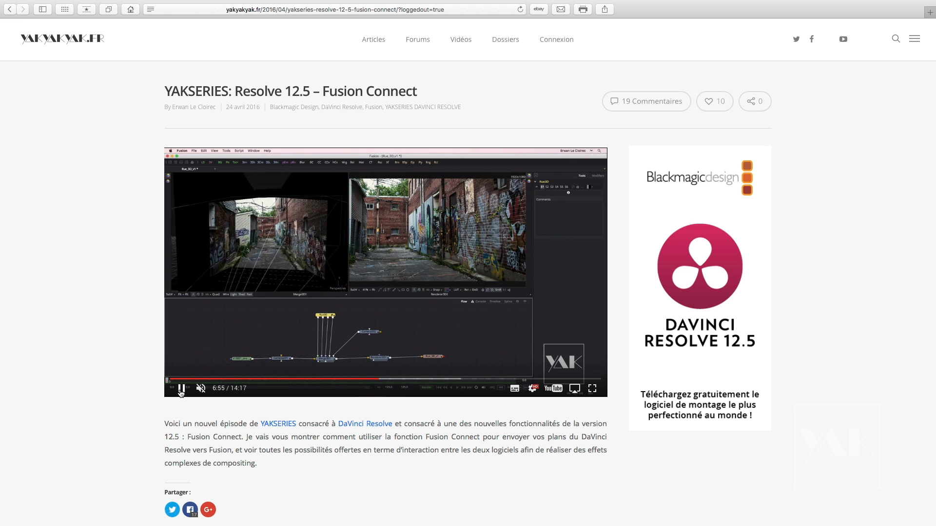
Switch to the finished FUSION alley clip, play it, and scrub back through it to examine the camera move
key("ctrl+Right")
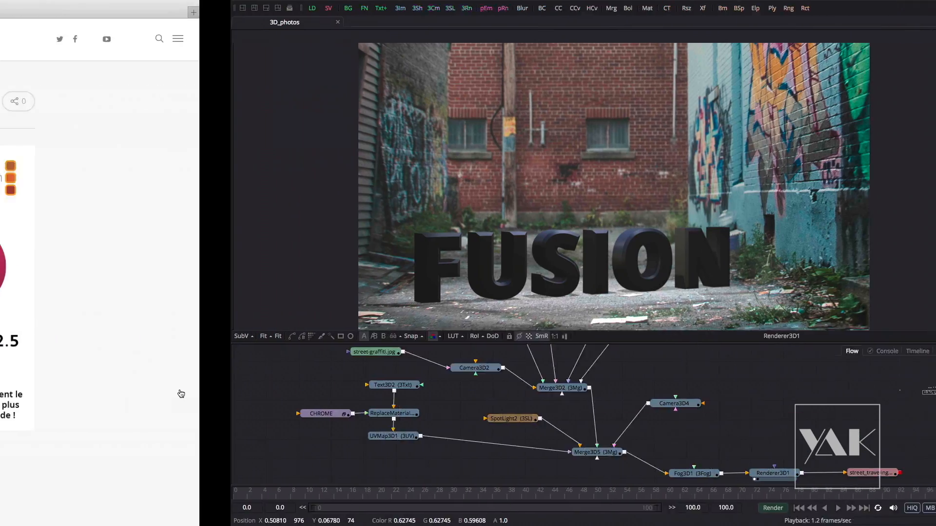
key("ctrl+Right")
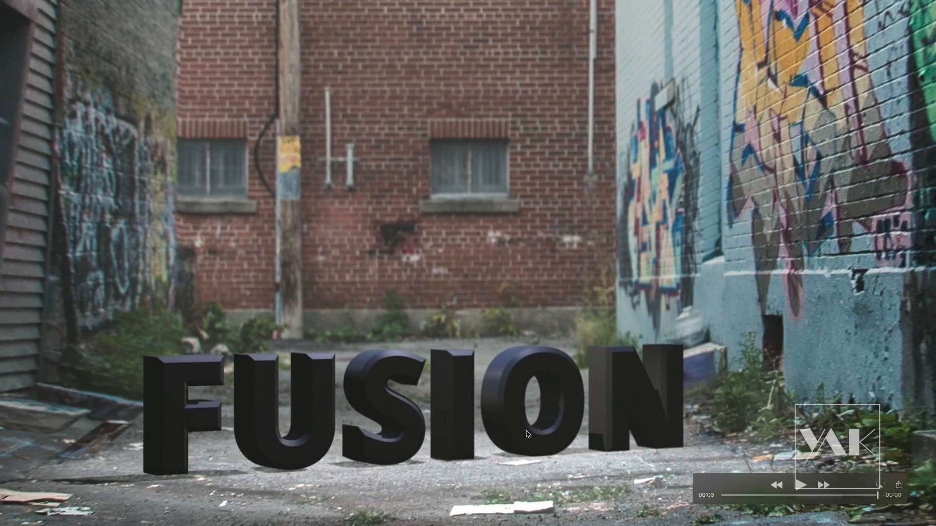
left_click(799, 485)
left_click(799, 485)
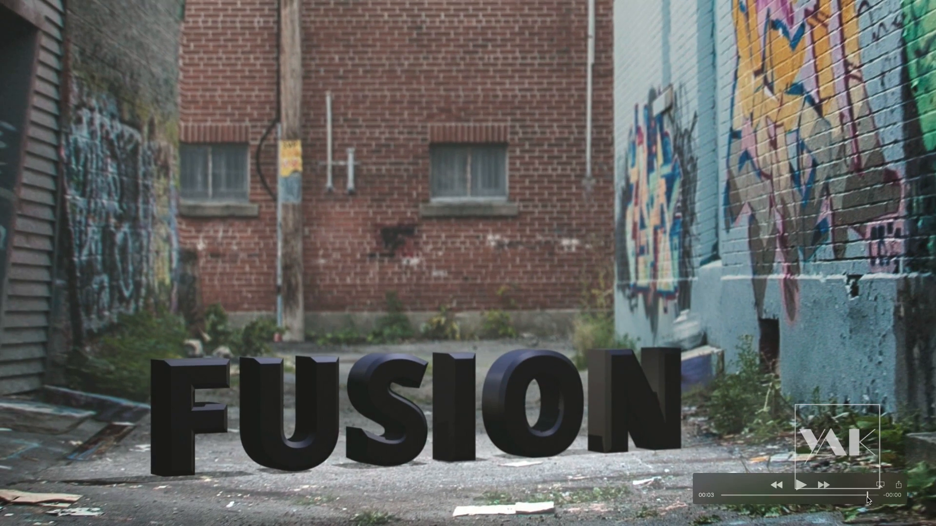
left_click_drag(867, 499, 713, 508)
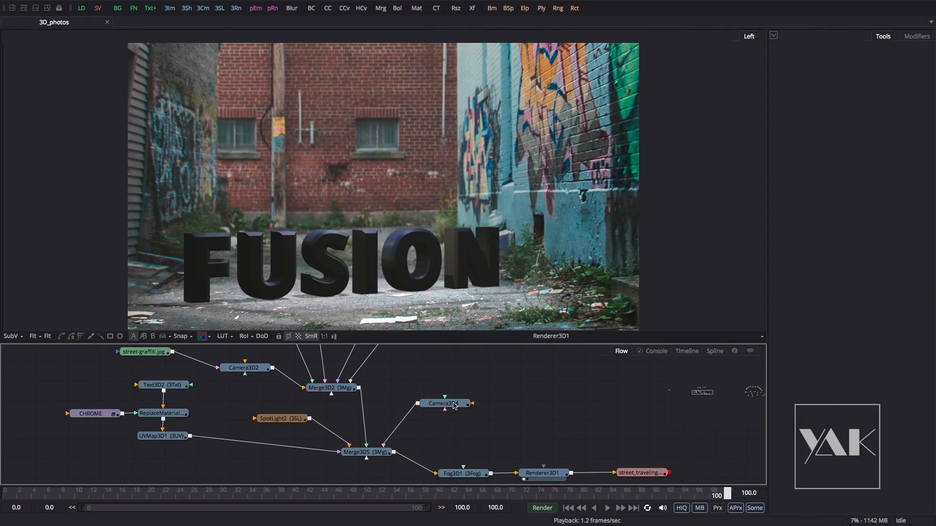
Switch to the 3D_photos composition in Fusion and examine the source photo of the street-graffiti.jpg loader up close
mouse_move(724, 499)
left_mouse_down()
mouse_move(6, 496)
mouse_move(728, 495)
left_mouse_up()
left_click_drag(343, 417, 356, 435)
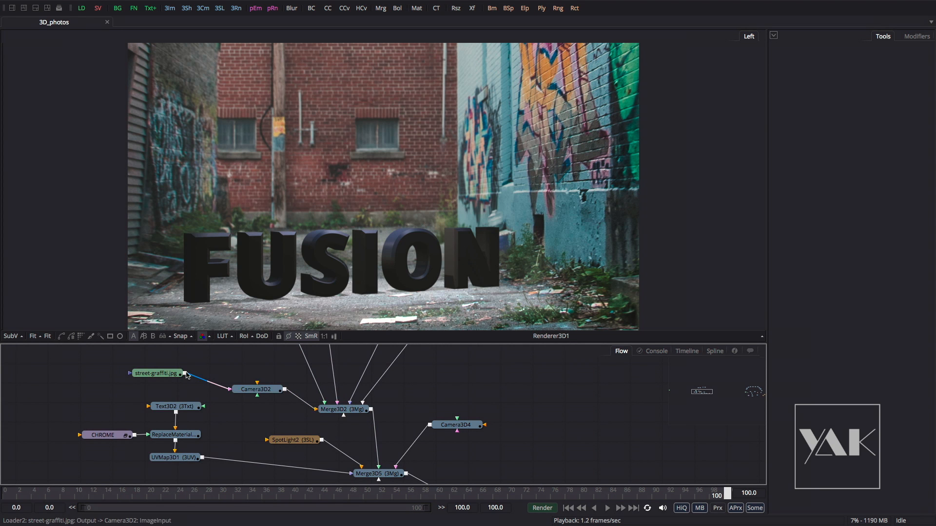
left_click_drag(236, 408, 250, 307)
left_click_drag(193, 368, 196, 297)
scroll(466, 278, "up", 3)
scroll(466, 279, "up", 5)
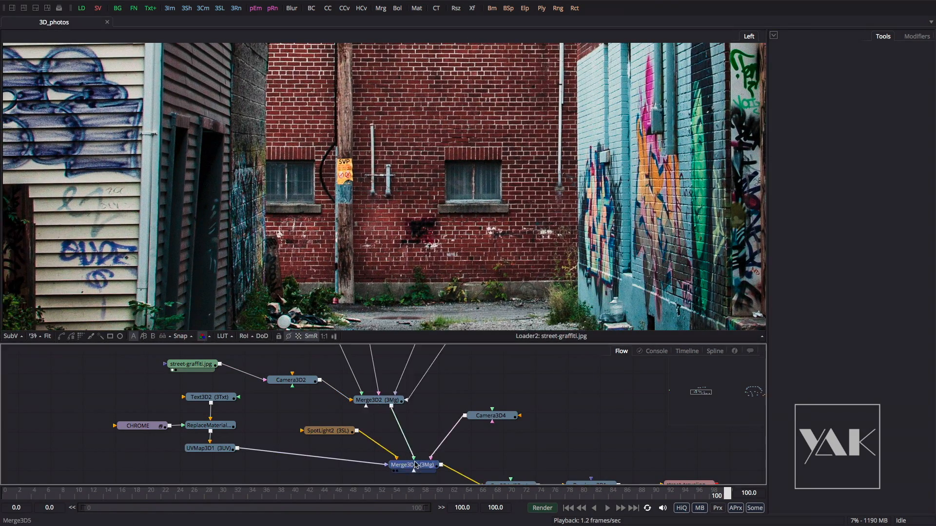
Display the Merge3D5 node in the viewer and examine the complete 3D alley scene from several angles
left_click_drag(414, 465, 393, 205)
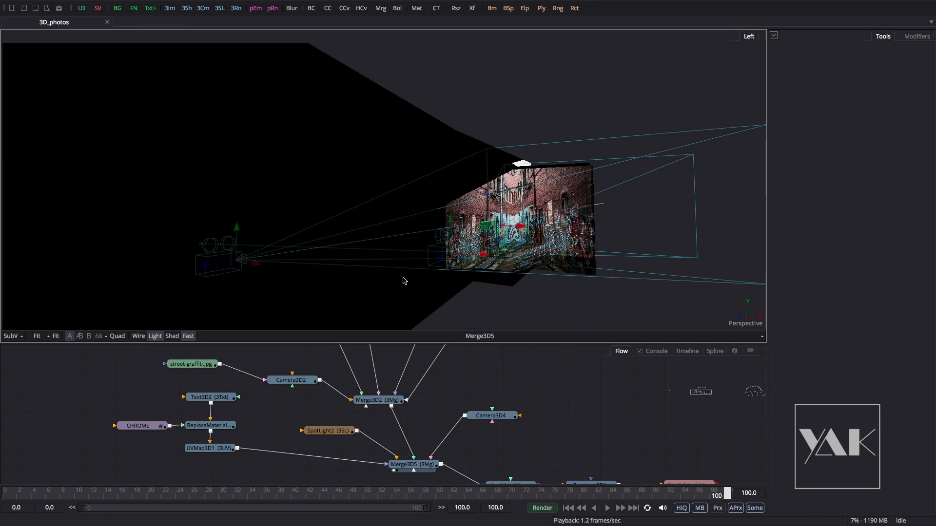
left_click_drag(407, 280, 495, 286)
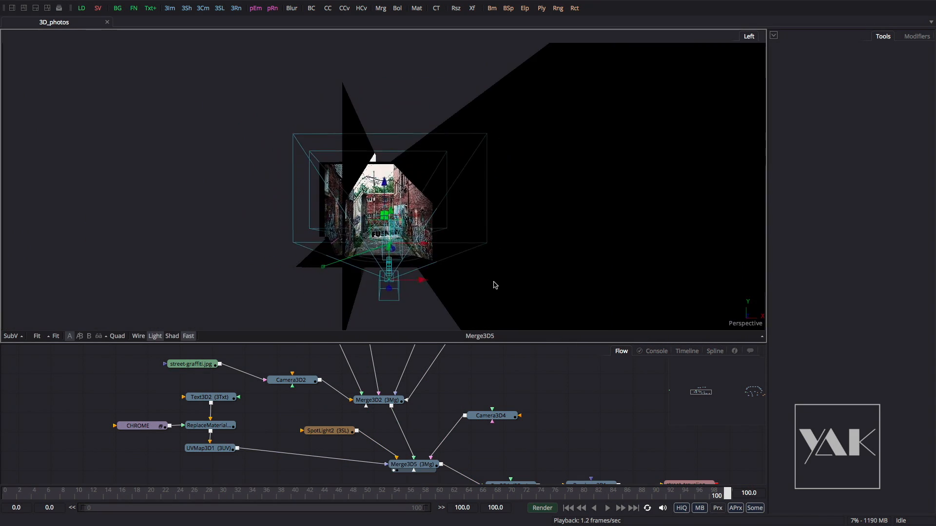
left_click_drag(374, 260, 285, 234)
Show the standalone street-graffiti.jpg loader in the viewer and reposition it in the empty area of the flow
left_click_drag(190, 384, 627, 385)
left_click_drag(250, 397, 731, 393)
left_click(157, 390)
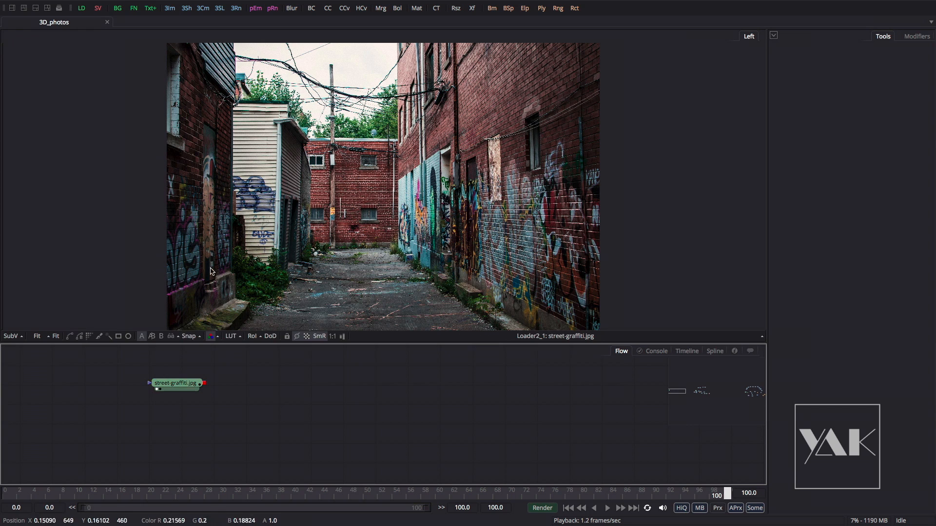
left_click_drag(175, 383, 101, 376)
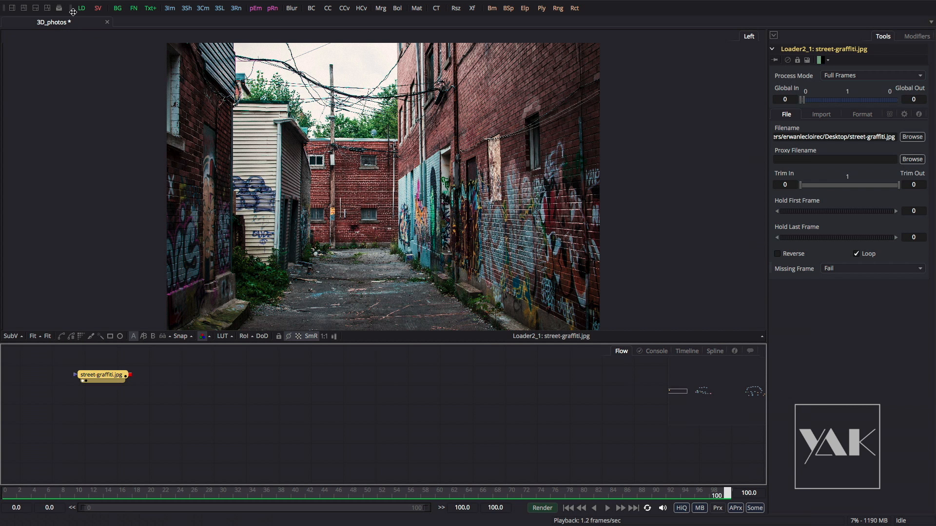
Add Camera 3D, Projector 3D, Merge 3D and Shape 3D nodes from the tool library near the standalone loader
left_click(59, 8)
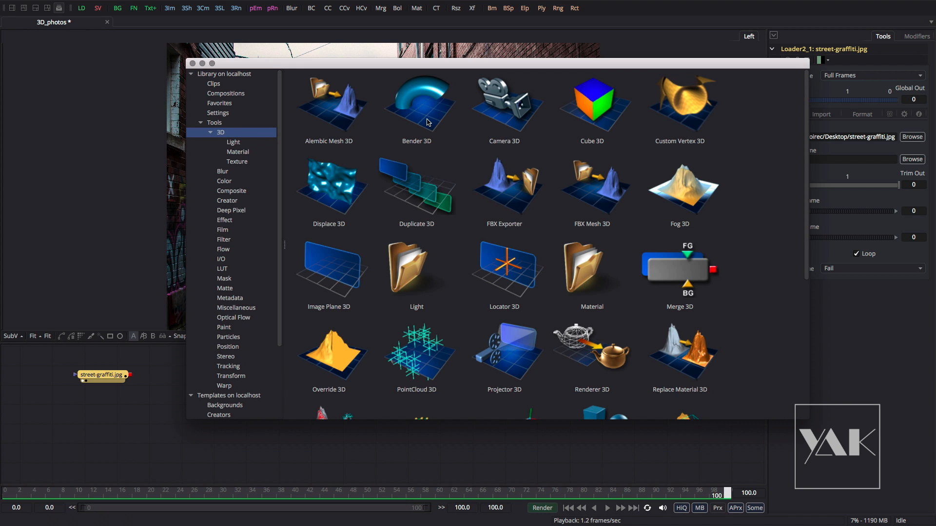
left_click_drag(422, 66, 415, 66)
left_click_drag(496, 113, 91, 432)
left_click_drag(502, 347, 124, 405)
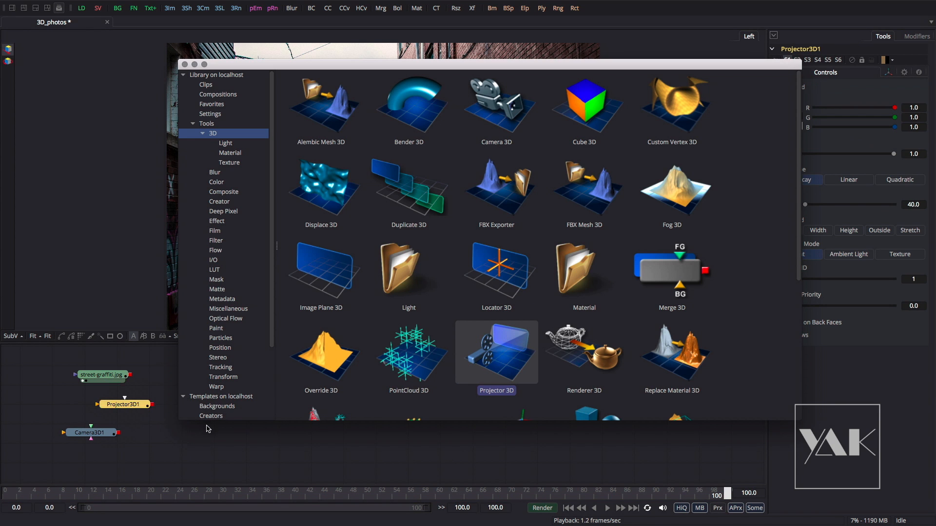
left_click_drag(678, 271, 161, 447)
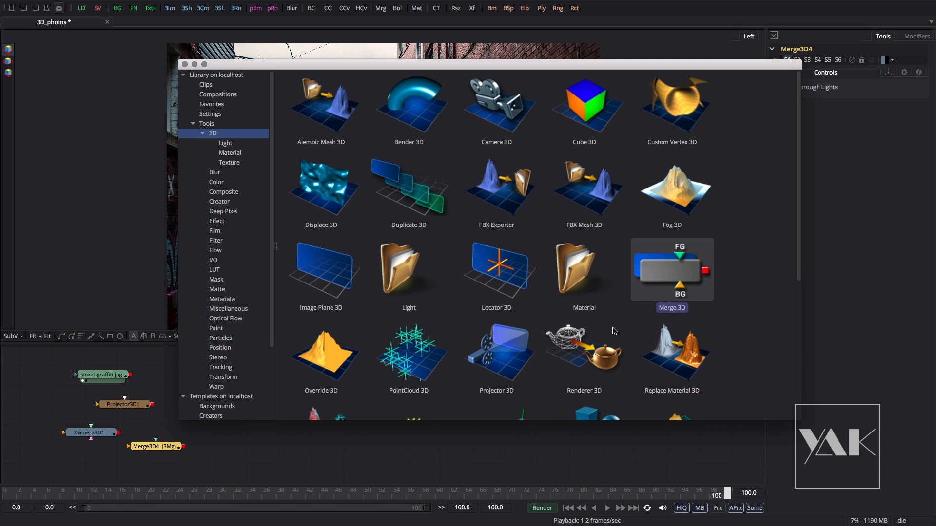
scroll(798, 288, "down", 3)
scroll(797, 288, "down", 2)
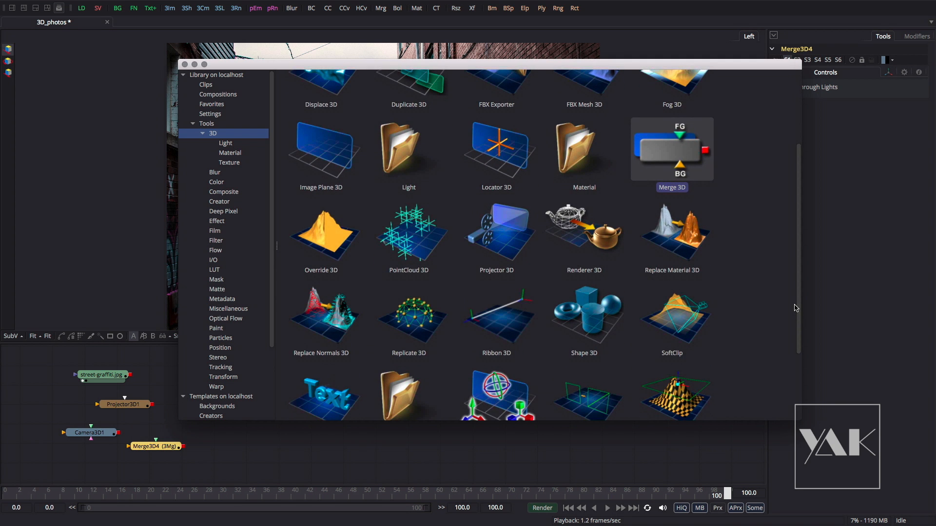
left_click_drag(575, 319, 137, 423)
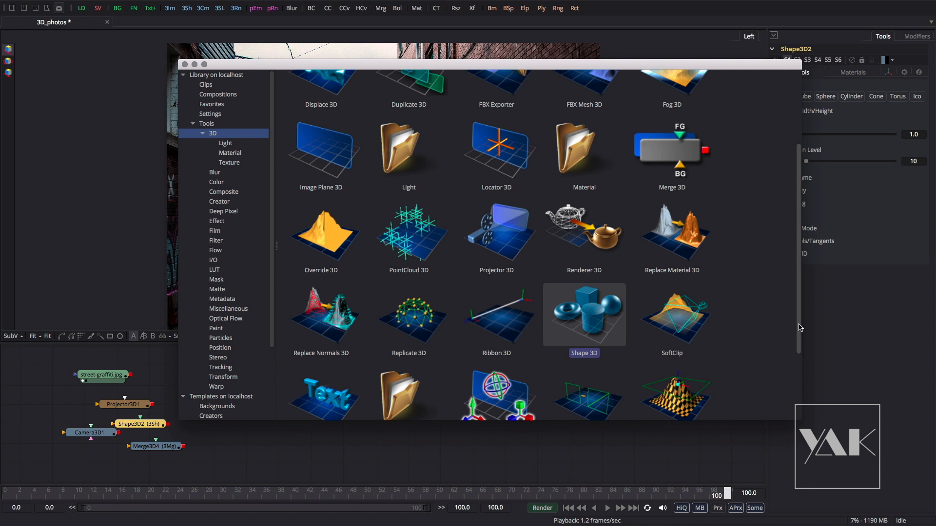
Add the Checker template from the Creators templates to the flow, show it in the viewer, and close the library
scroll(798, 370, "down", 4)
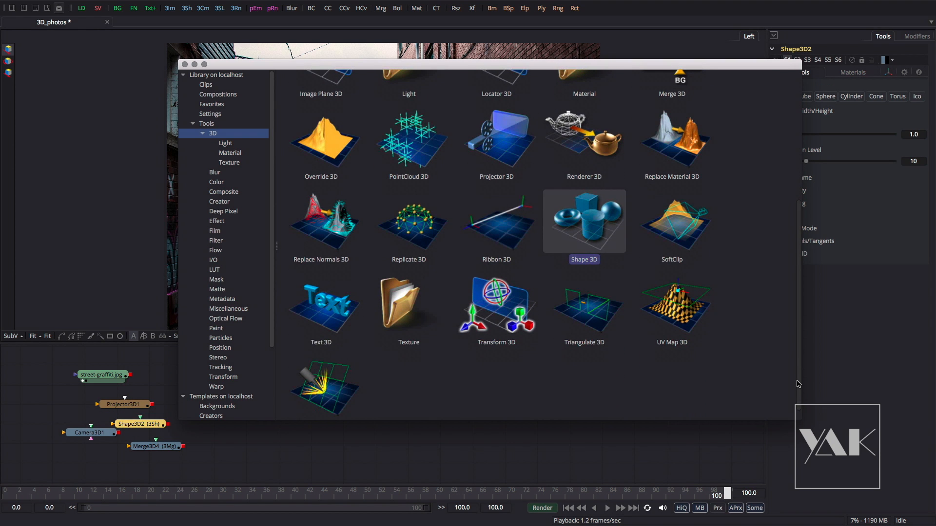
scroll(271, 275, "down", 5)
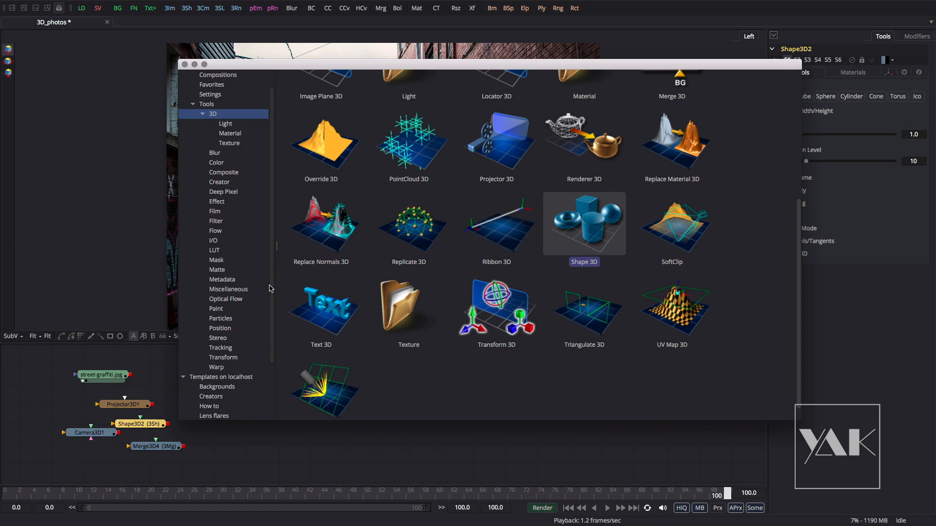
left_click(214, 331)
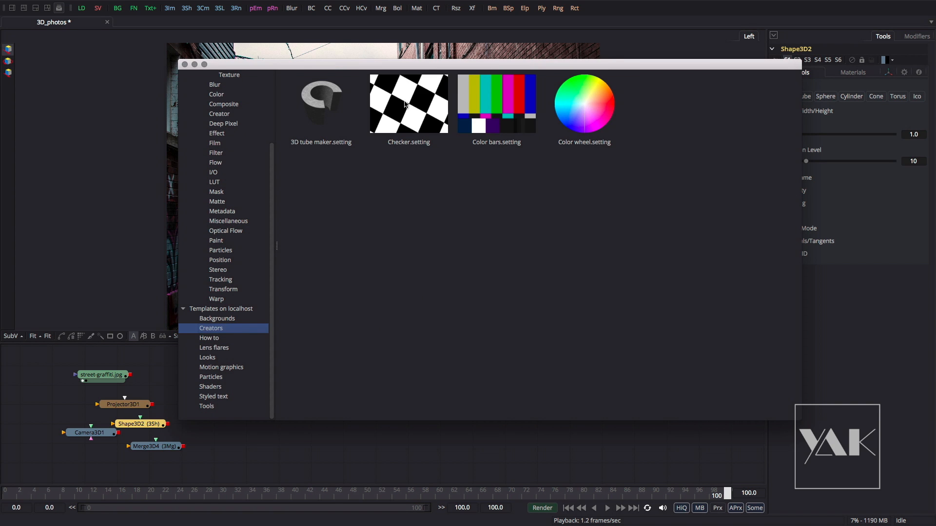
left_click_drag(404, 105, 315, 320)
left_click(185, 64)
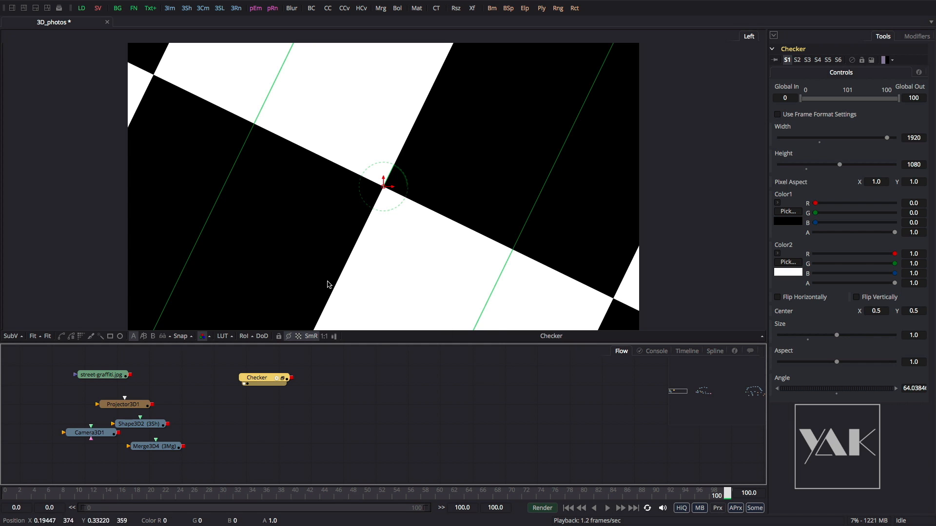
Set the Checker's angle to 0 and reduce its size to about 0.21
left_click_drag(839, 335, 808, 339)
left_click_drag(904, 388, 935, 400)
type("0")
key("Tab")
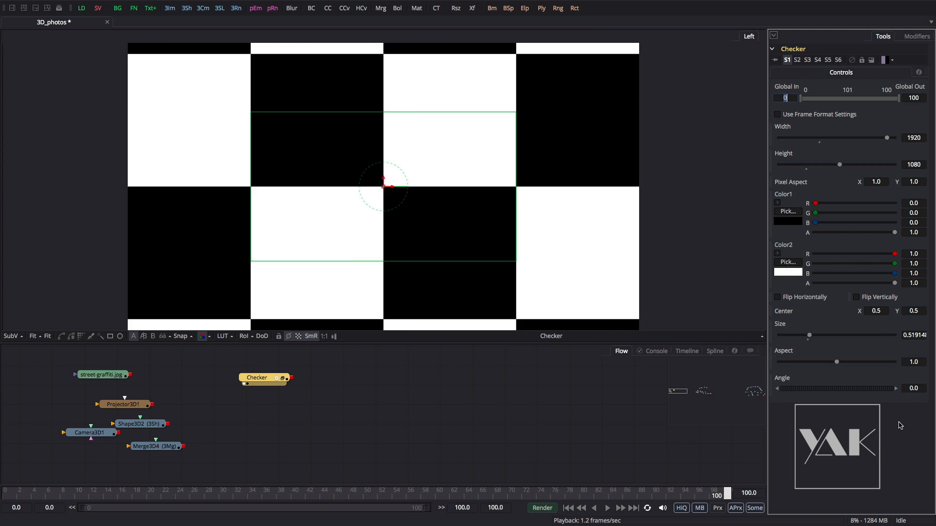
left_click_drag(808, 336, 792, 336)
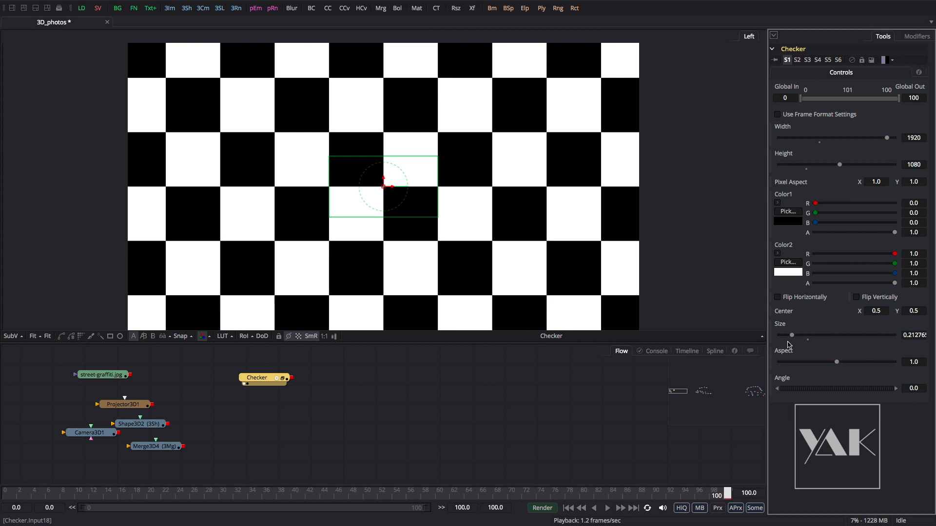
Place the Projector3D1 node beside the Checker and show its projection cone in the 3D viewer
left_click_drag(124, 405, 356, 246)
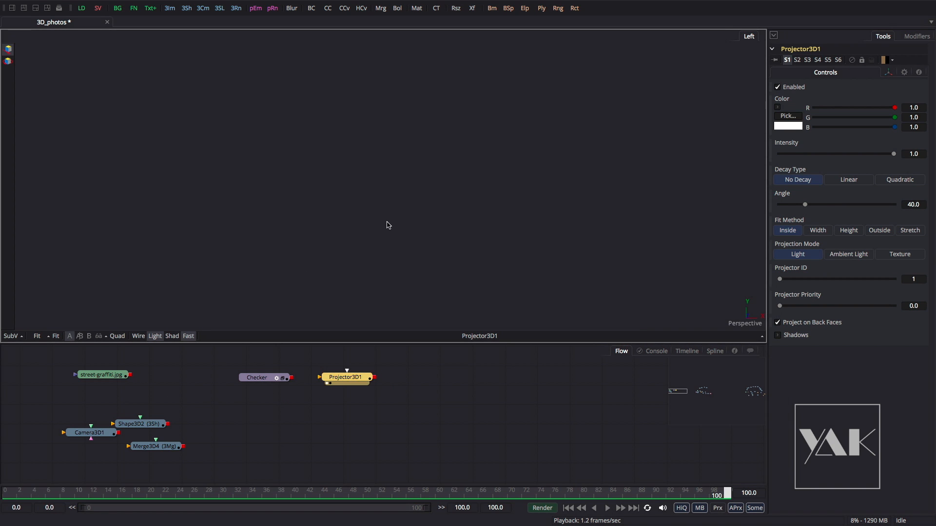
left_click_drag(342, 225, 184, 214)
left_click_drag(505, 184, 351, 235)
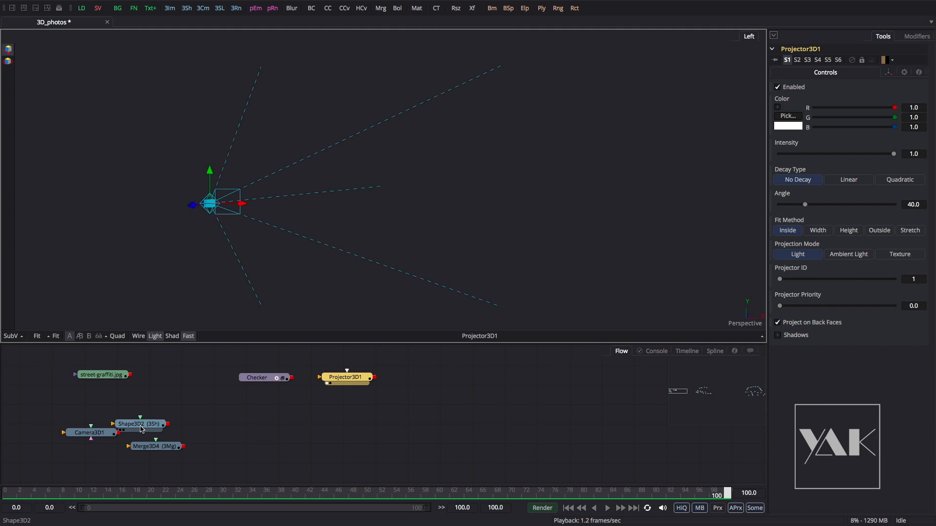
Place the Shape3D2 node beside the projector, show it in the viewer, and set its plane size to 10
left_click_drag(142, 427, 444, 382)
left_click(443, 383)
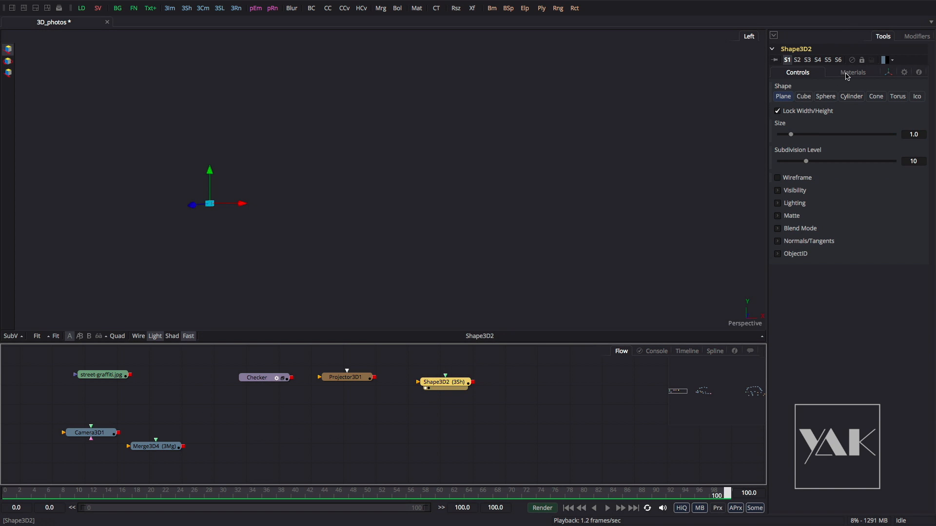
left_click_drag(790, 134, 934, 127)
left_click_drag(341, 226, 363, 240)
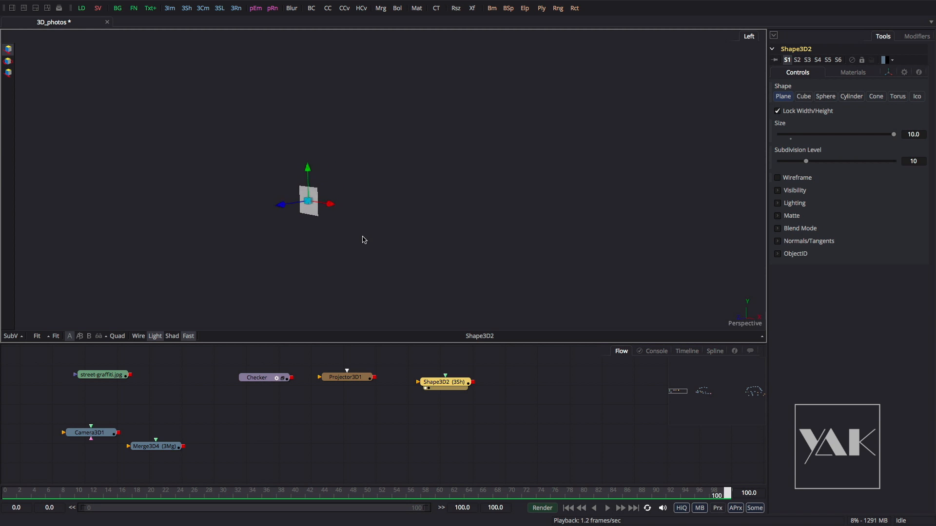
Set the Shape3D2 plane's scale to about 3.95 and its Z offset to about -64.5
left_click(888, 72)
left_click_drag(811, 332, 872, 332)
left_click_drag(816, 159, 477, 194)
left_click_drag(444, 382, 426, 377)
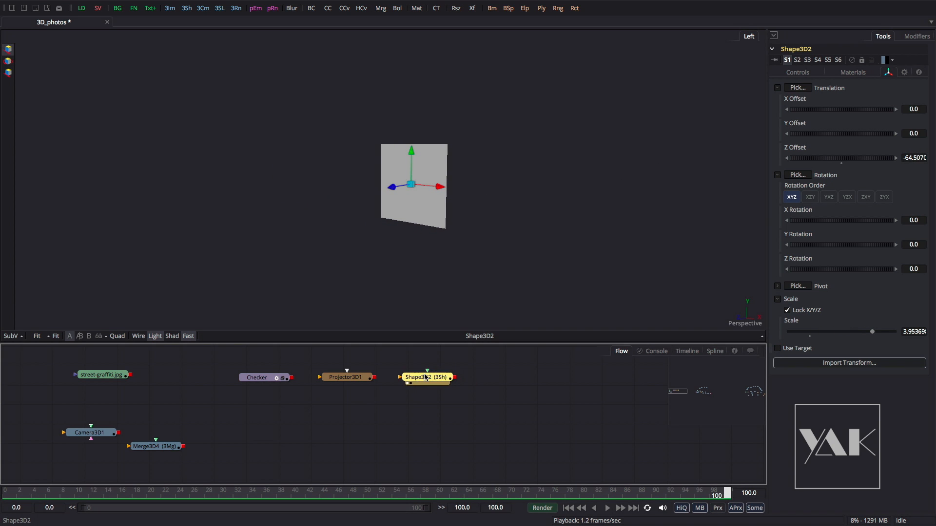
Connect the Checker's output to the Projector3D1 image input and view both nodes in turn
left_click_drag(345, 377, 339, 377)
left_click_drag(262, 384, 273, 181)
left_click(361, 418)
left_click_drag(361, 420, 391, 413)
mouse_move(295, 415)
left_mouse_down()
mouse_move(303, 385)
mouse_move(295, 399)
left_mouse_up()
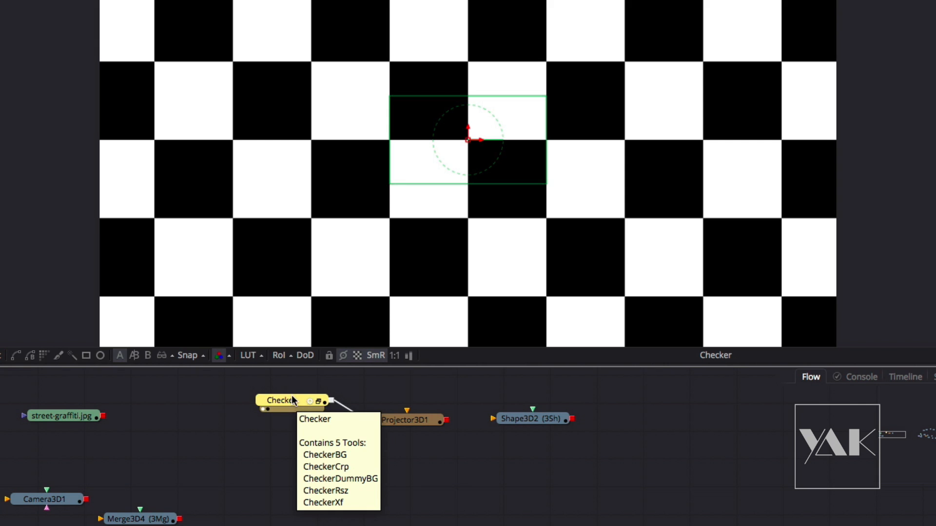
left_click_drag(393, 418, 392, 420)
key("1")
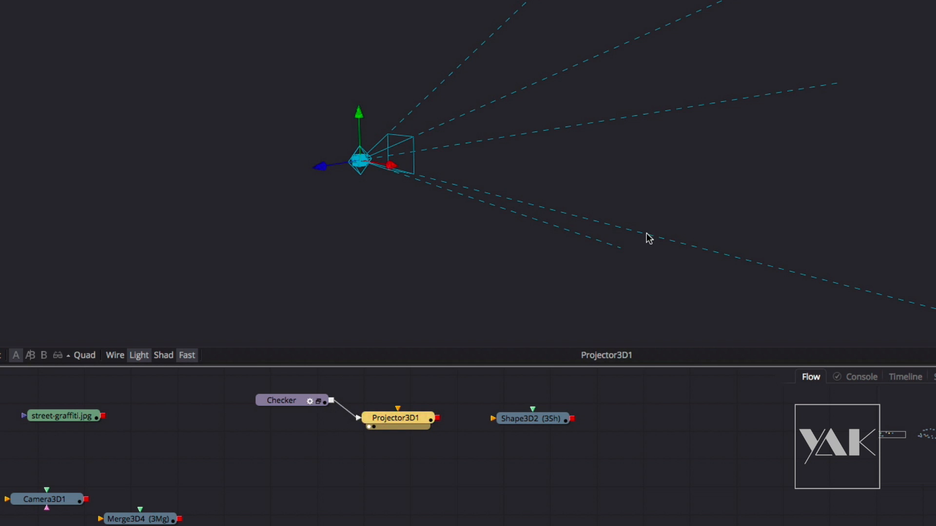
Connect Projector3D1 and Shape3D2 to the Merge3D4 node and show the merged scene in the viewer
left_click_drag(138, 519, 447, 515)
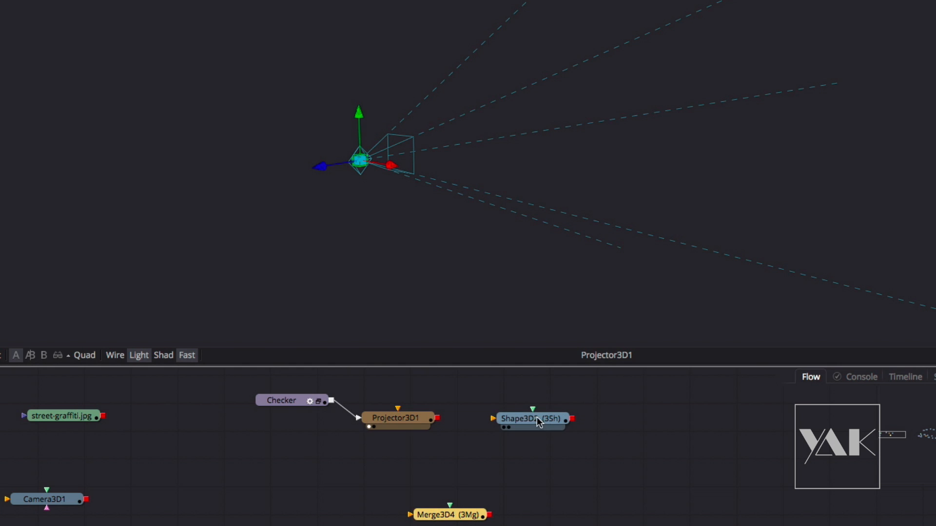
key("1")
left_click_drag(449, 510, 461, 485)
left_click_drag(436, 422, 457, 494)
left_click_drag(573, 419, 440, 131)
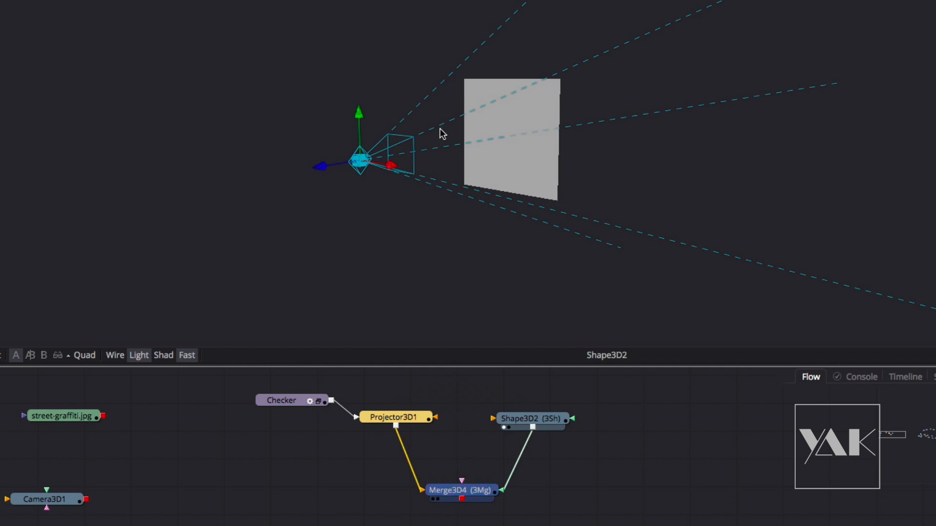
left_click_drag(462, 173, 469, 127)
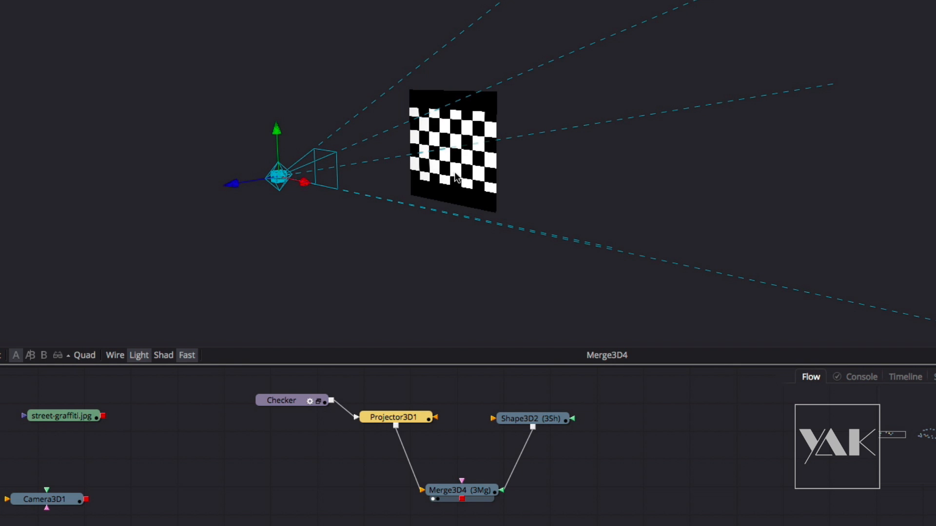
Increase the distance between the projector and the plane along Z, and enlarge the plane to catch the whole checker projection
left_click_drag(232, 184, 181, 193)
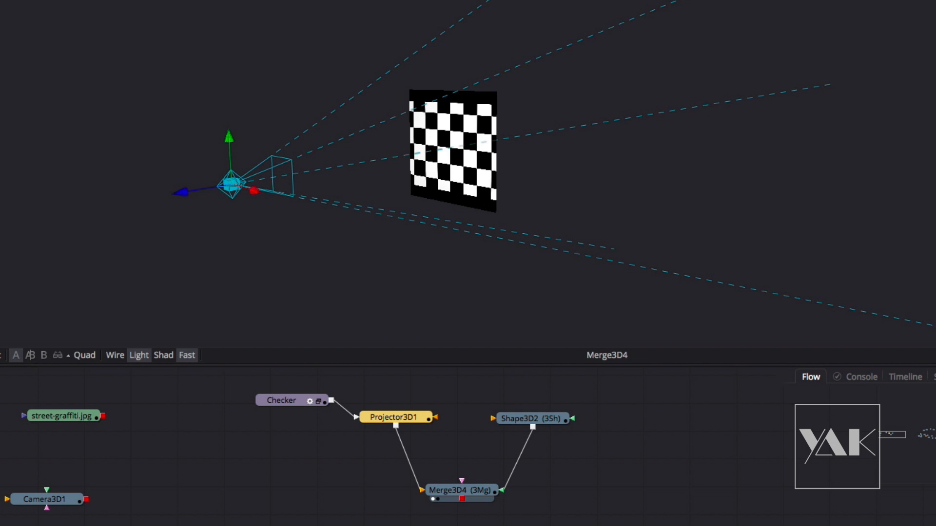
left_click_drag(570, 426, 567, 426)
left_click_drag(935, 113, 832, 113)
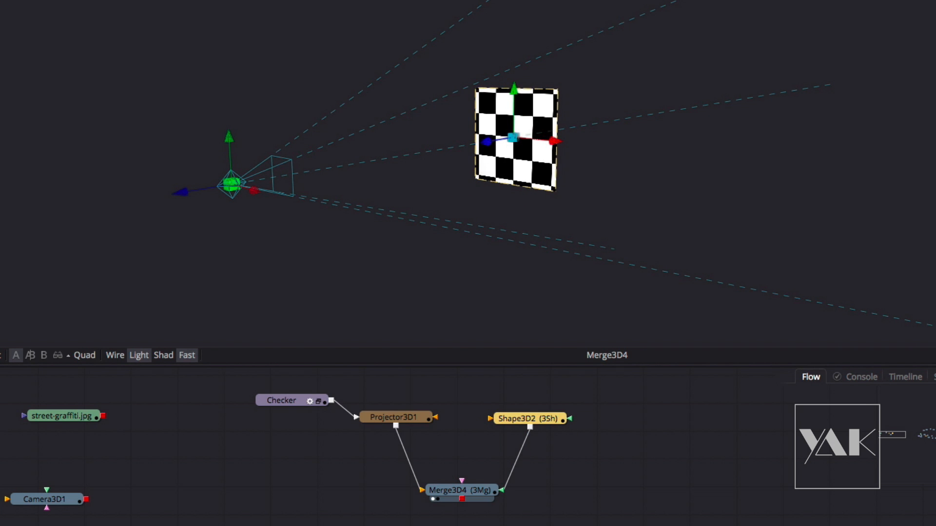
left_click_drag(926, 113, 935, 113)
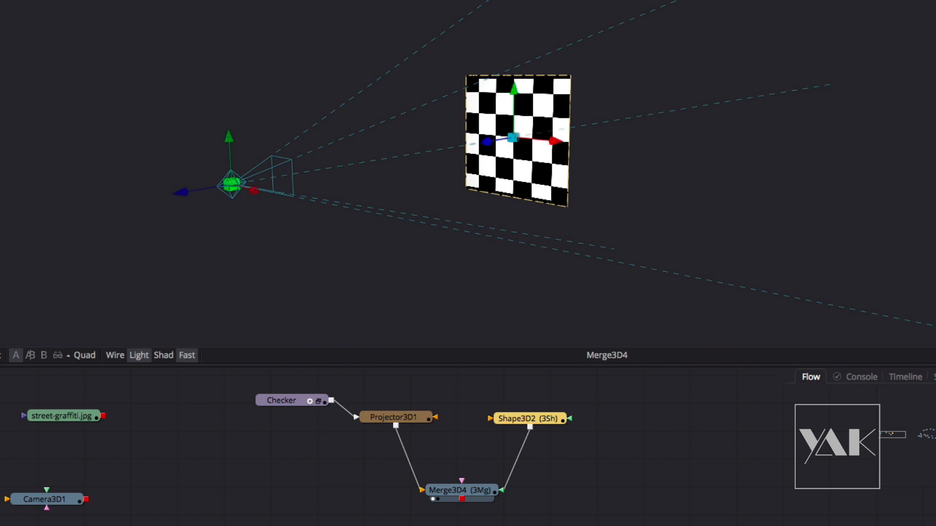
left_click_drag(935, 113, 935, 113)
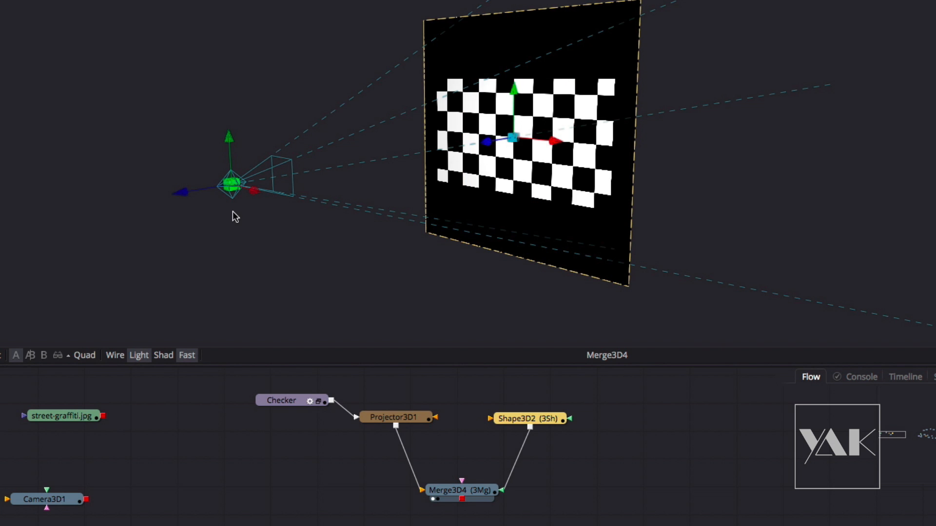
Lower the projector along Y and nudge it slightly along X to shift the checker image on the plane
left_click_drag(229, 138, 205, 154)
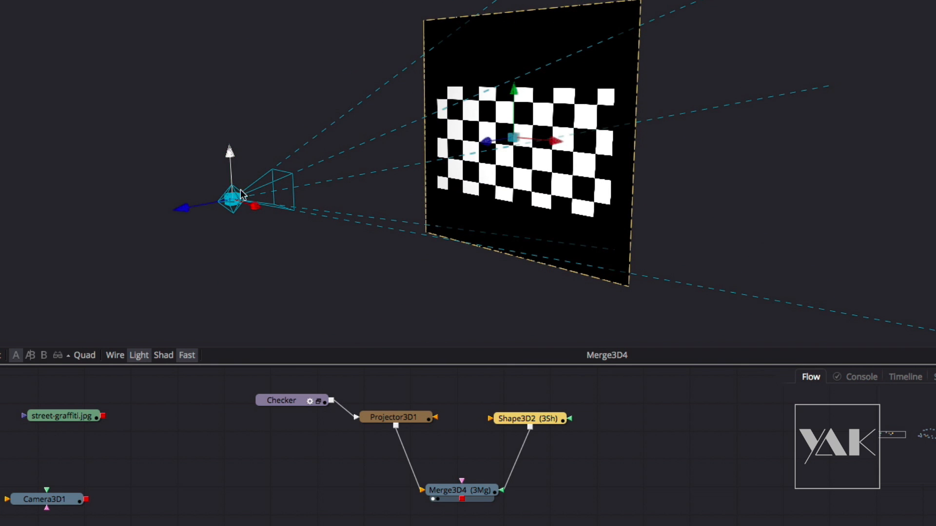
mouse_move(256, 209)
left_mouse_down()
mouse_move(119, 140)
mouse_move(355, 261)
mouse_move(190, 194)
mouse_move(268, 222)
mouse_move(253, 221)
left_mouse_up()
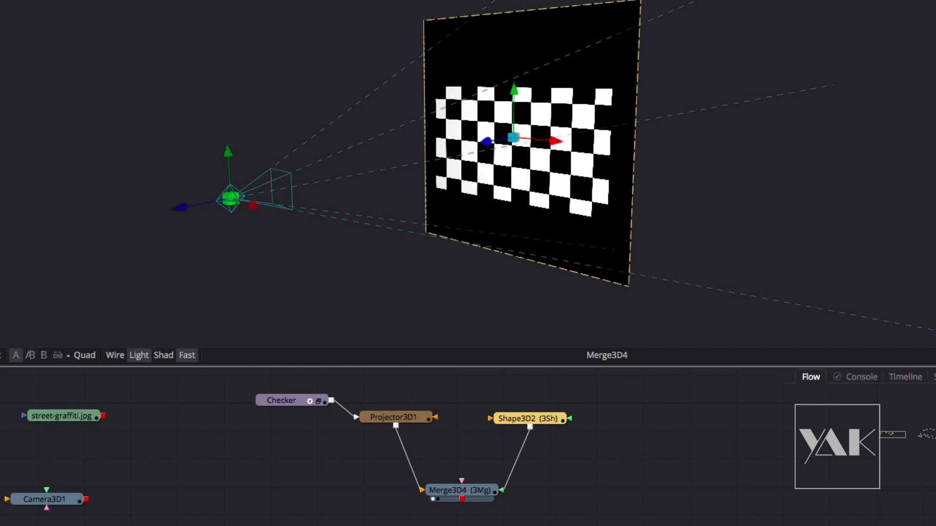
Tilt the plane strongly about its X axis to test the checker's distortion, and return it upright
key("r")
left_click_drag(460, 112, 510, 52)
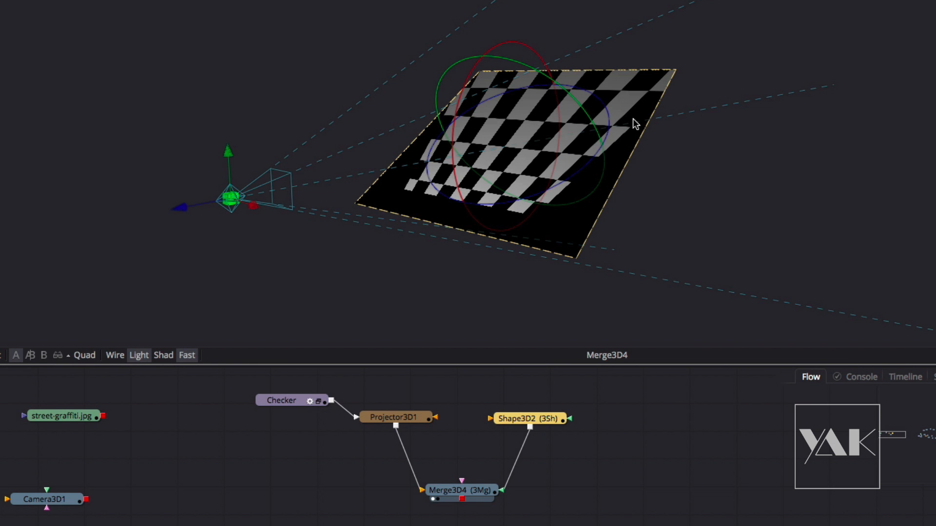
left_click_drag(477, 68, 489, 53)
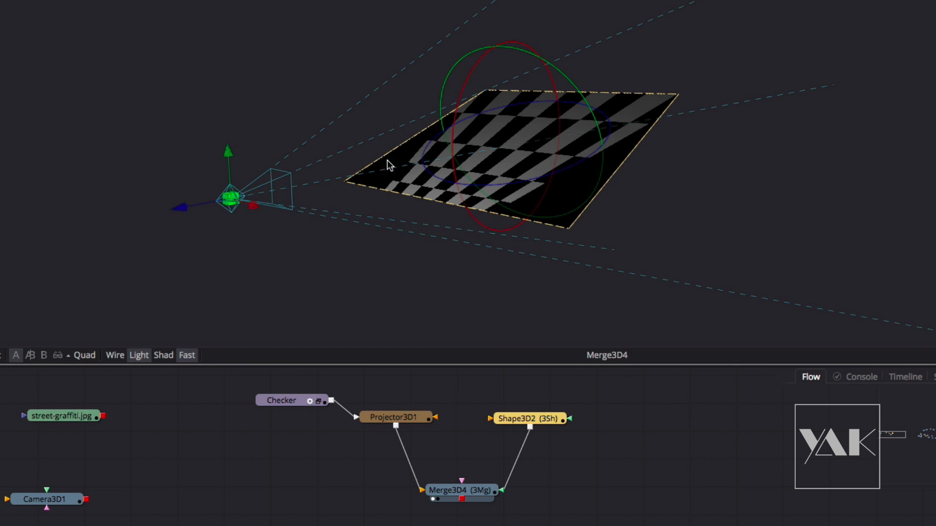
left_click_drag(467, 79, 455, 240)
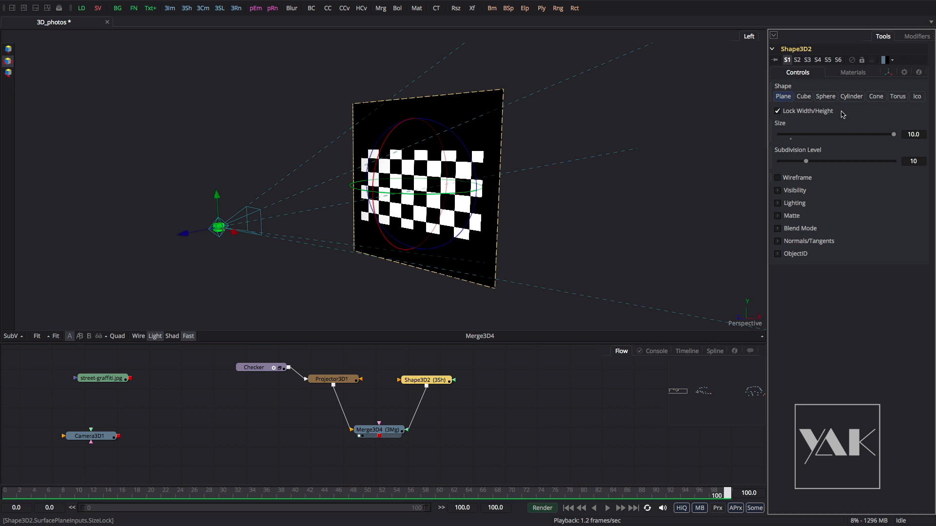
Try the cube on Shape3D2, switch to a sphere with a radius of about 4.21, and raise the projector slightly
left_click(803, 97)
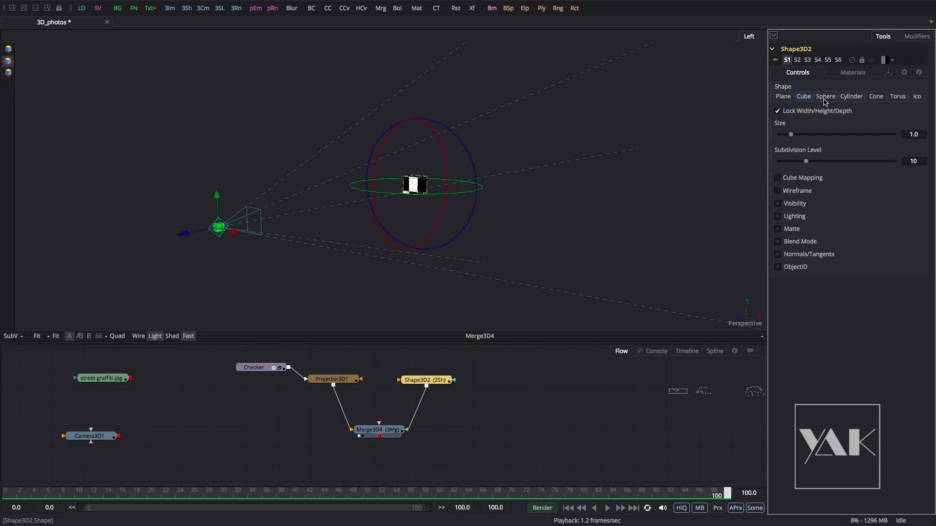
left_click(826, 97)
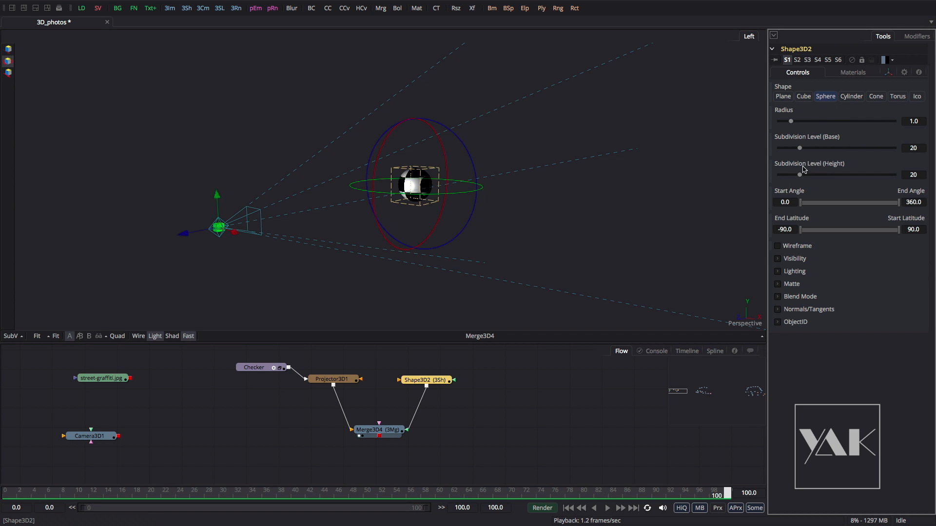
left_click_drag(790, 121, 828, 123)
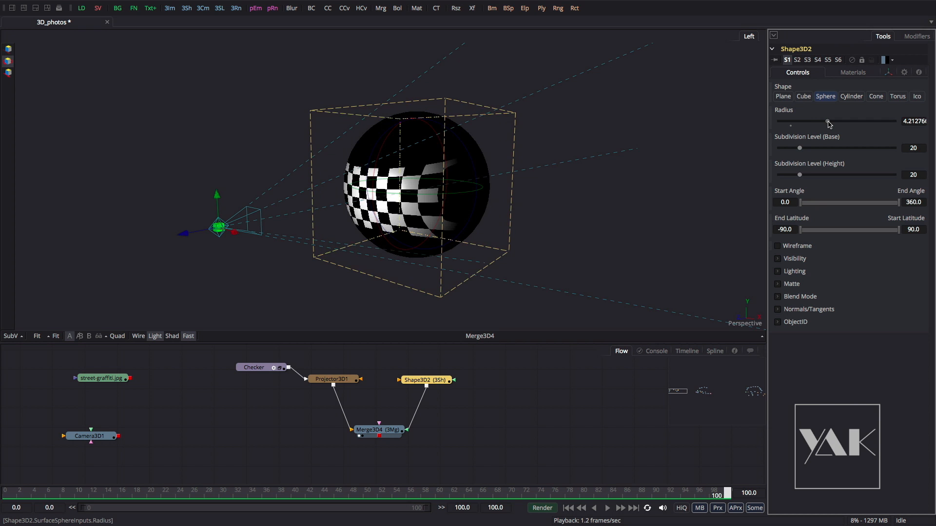
left_click_drag(217, 197, 246, 182)
Change Shape3D2 to a torus with radius about 1.85 and section about 1.02, and set its X rotation to about 89.4
left_click(897, 96)
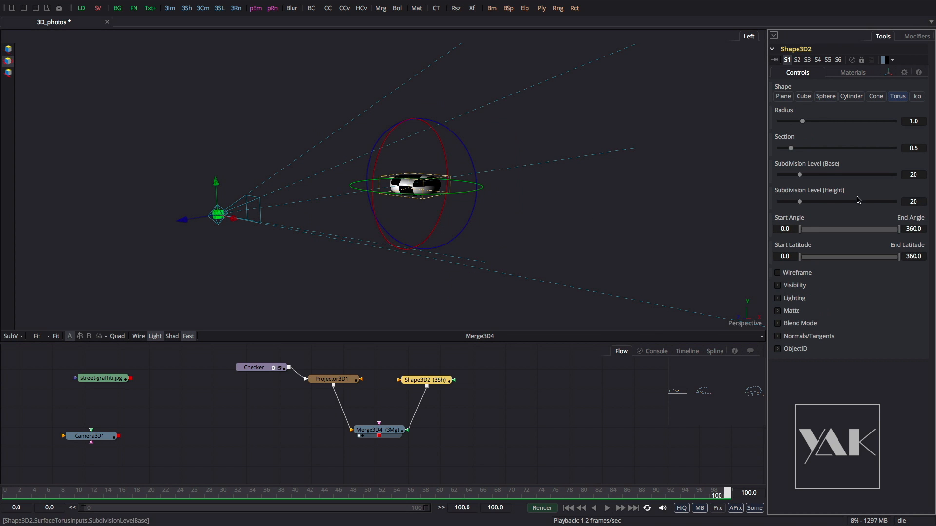
left_click_drag(804, 122, 822, 122)
left_click_drag(791, 148, 804, 149)
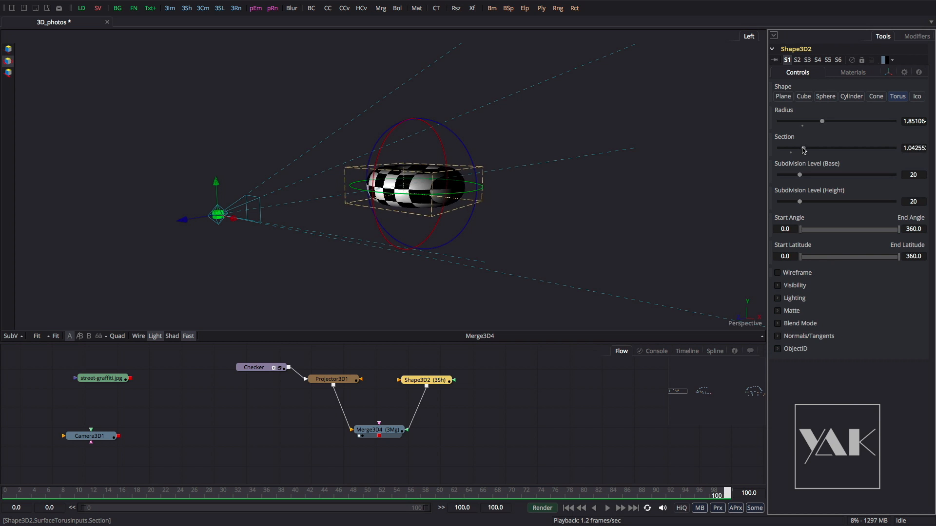
left_click(888, 72)
mouse_move(834, 220)
left_mouse_down()
mouse_move(855, 221)
mouse_move(843, 215)
left_mouse_up()
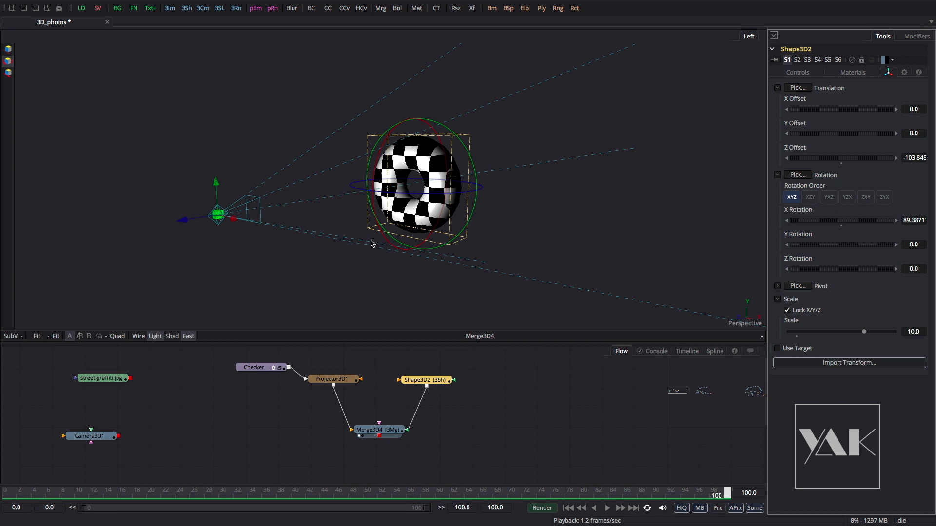
Slide the projector along X to shift the checker projection across the torus, and examine it from several angles
left_click_drag(386, 221, 476, 209)
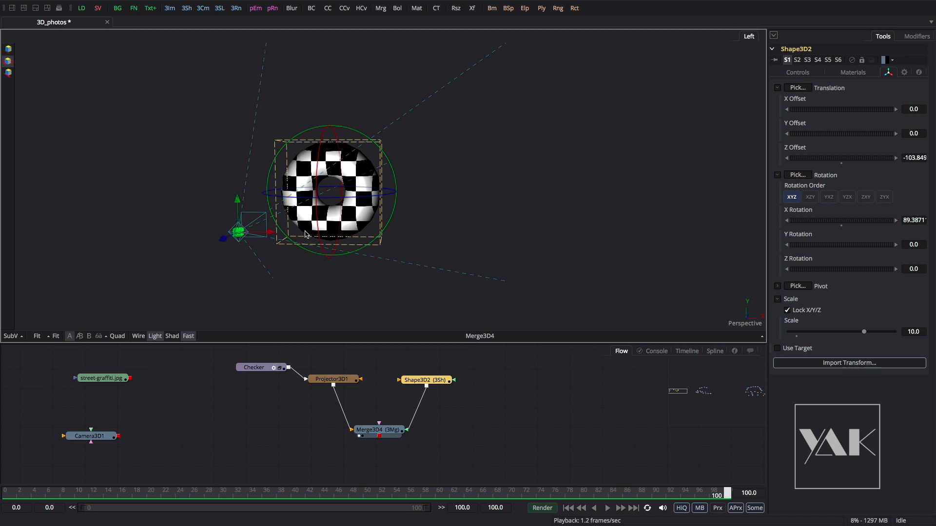
left_click_drag(271, 236, 324, 230)
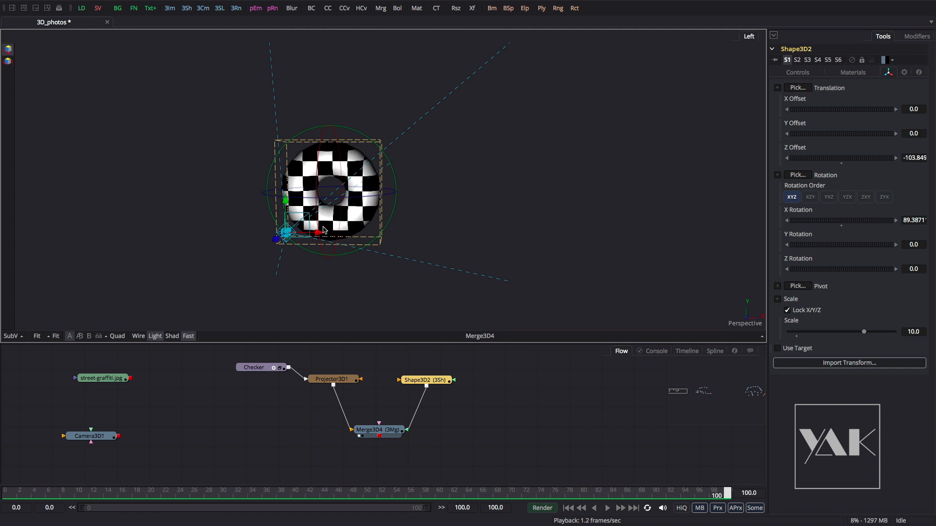
left_click_drag(525, 213, 344, 179)
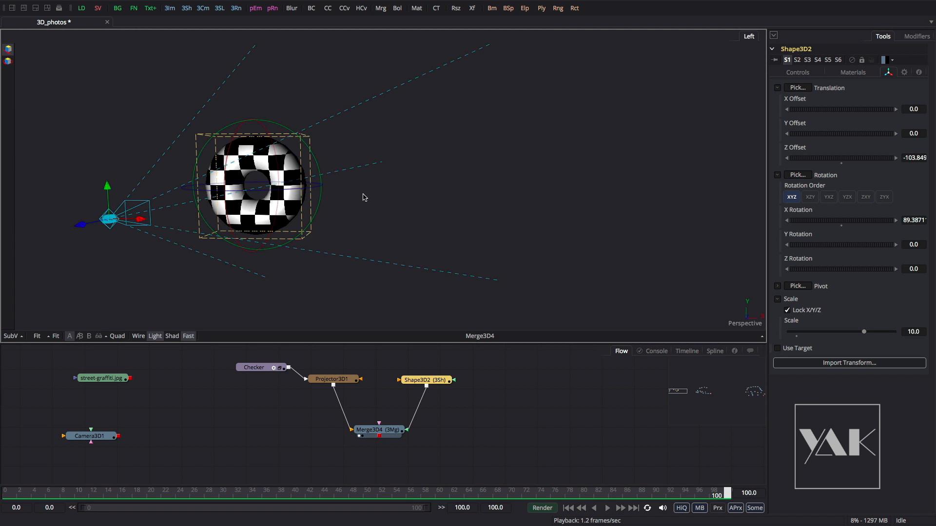
left_click_drag(389, 205, 293, 207)
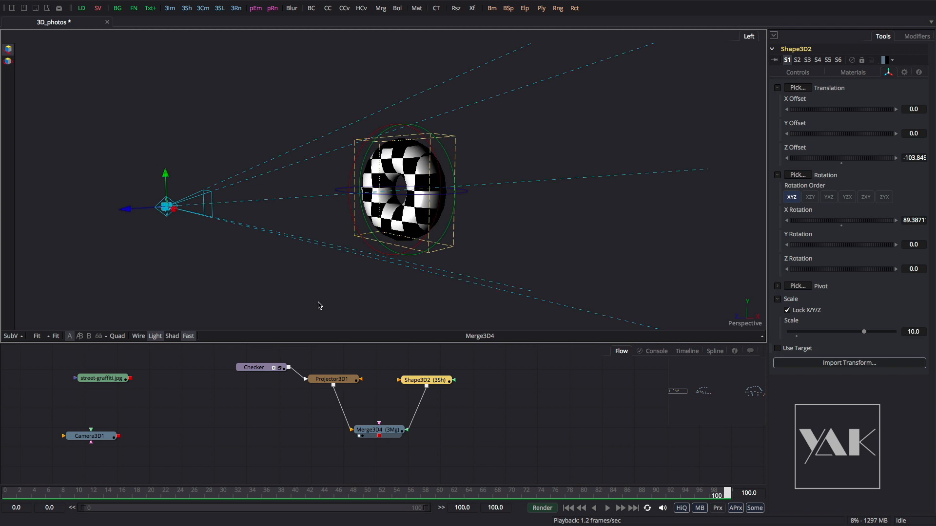
Replace the Checker with street-graffiti.jpg as the projected image of Projector3D1
left_click_drag(253, 367, 198, 371)
left_click_drag(100, 380, 308, 382)
left_click(359, 436)
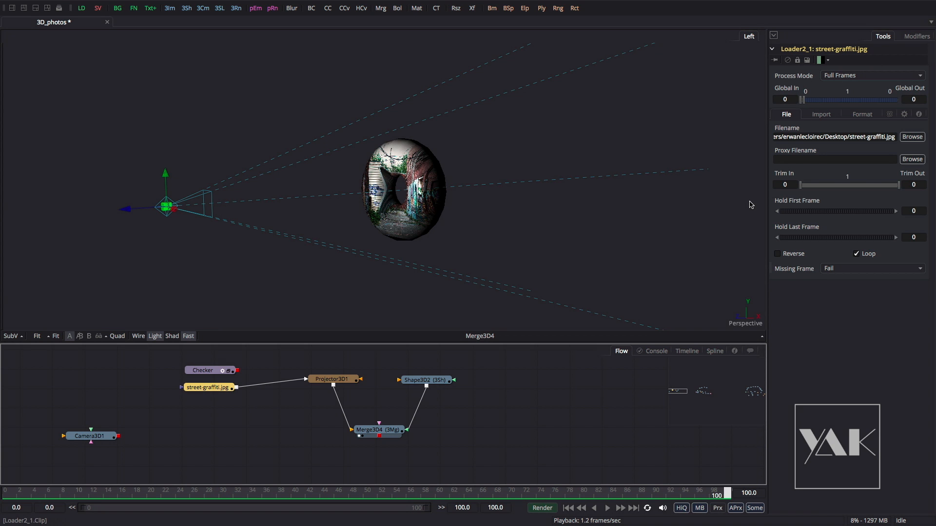
Enlarge the Shape3D2 torus to a radius of about 3.36 and a section of about 2.47
left_click(424, 380)
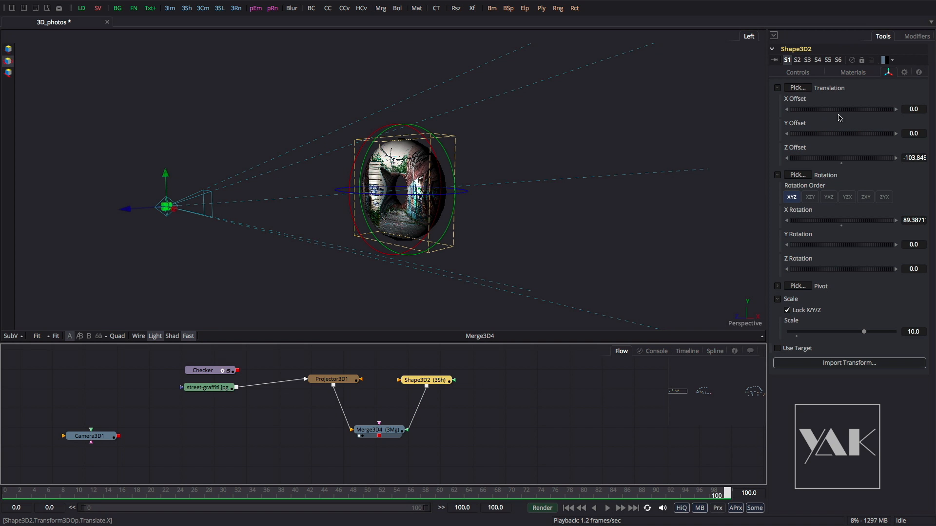
left_click(811, 75)
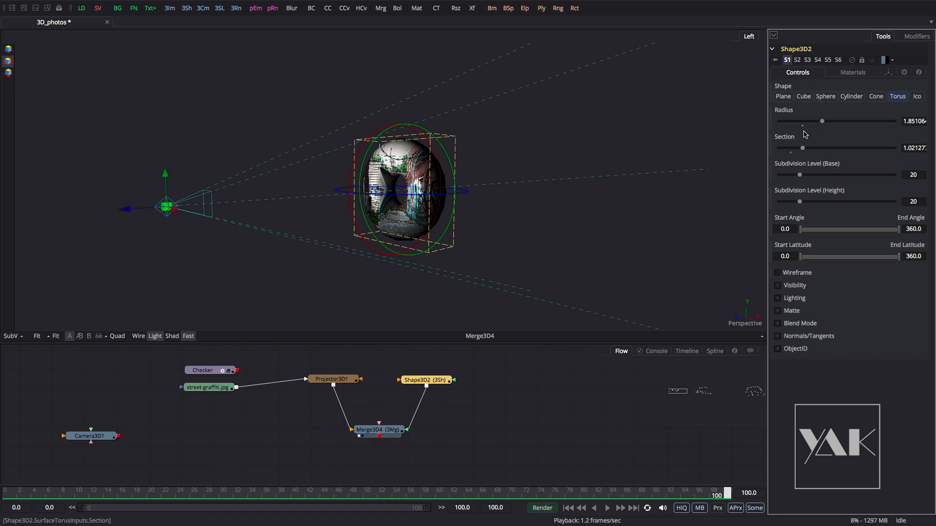
left_click_drag(823, 123, 845, 122)
left_click_drag(802, 148, 862, 121)
left_click_drag(414, 203, 526, 195)
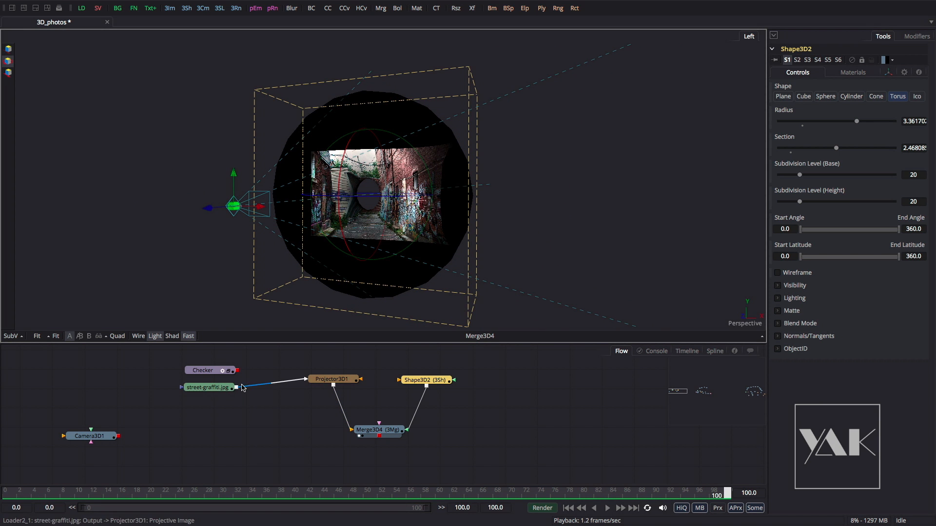
Slide the projector back and forth along X and nudge it vertically to test the alley image on the torus
left_click_drag(257, 208, 407, 231)
left_click_drag(299, 230, 263, 225)
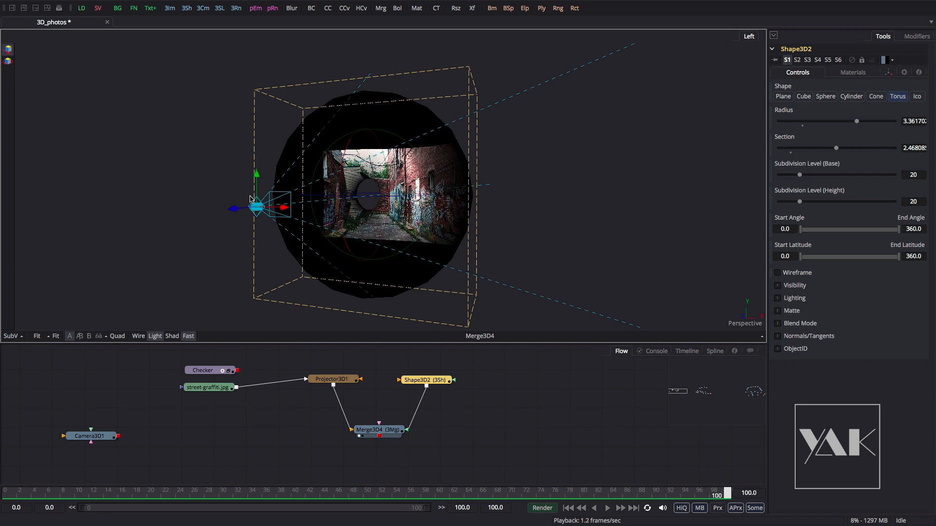
mouse_move(256, 174)
left_mouse_down()
mouse_move(256, 85)
mouse_move(256, 203)
mouse_move(256, 164)
mouse_move(257, 173)
left_mouse_up()
left_click_drag(283, 206, 261, 206)
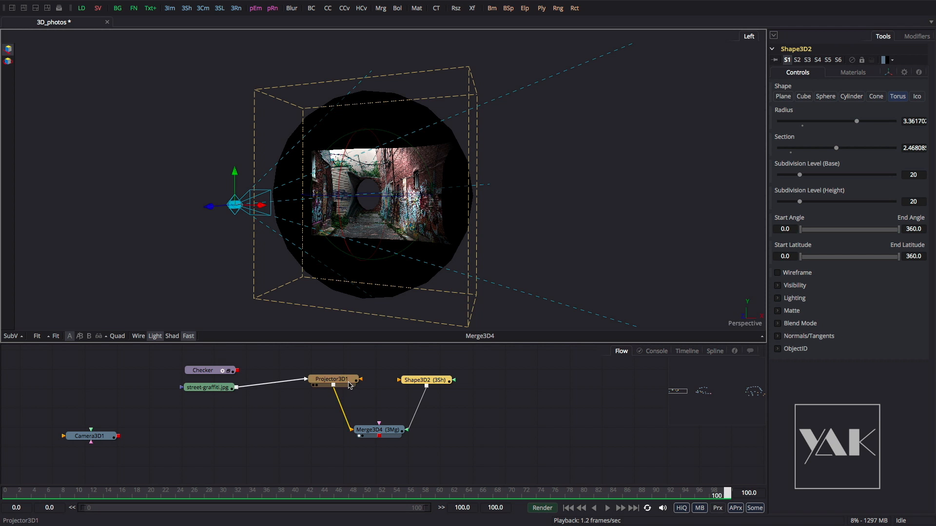
Change Shape3D2 back to a plane and set its X rotation to about -50.9
left_click_drag(429, 197, 475, 194)
left_click(783, 97)
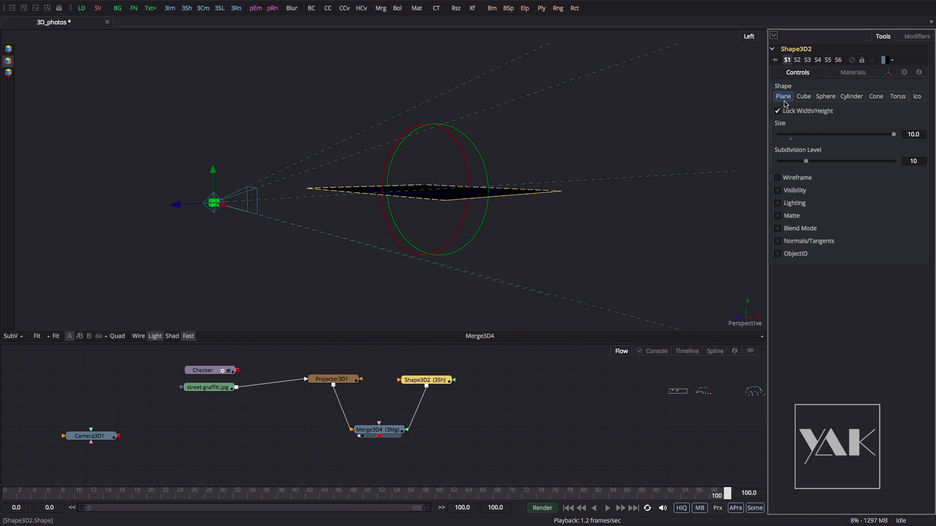
left_click_drag(331, 235, 351, 232)
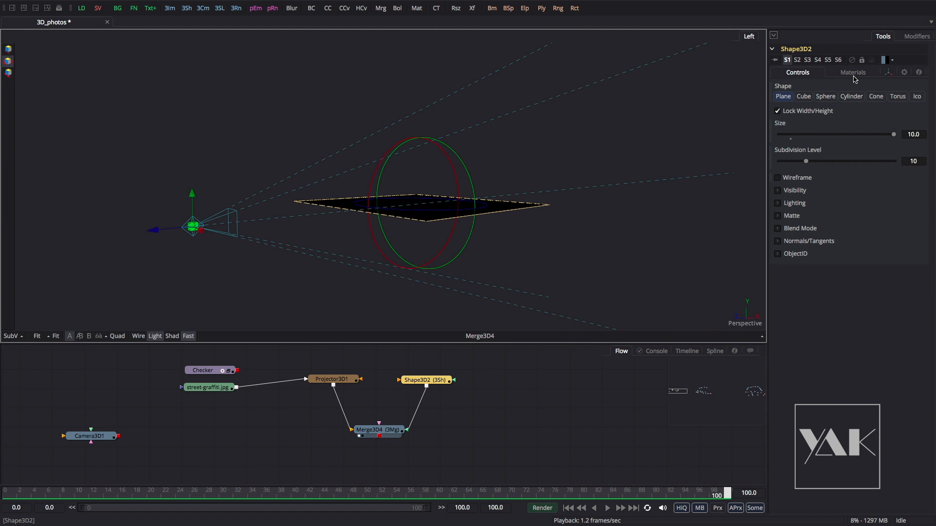
left_click(888, 72)
left_click_drag(861, 223, 817, 222)
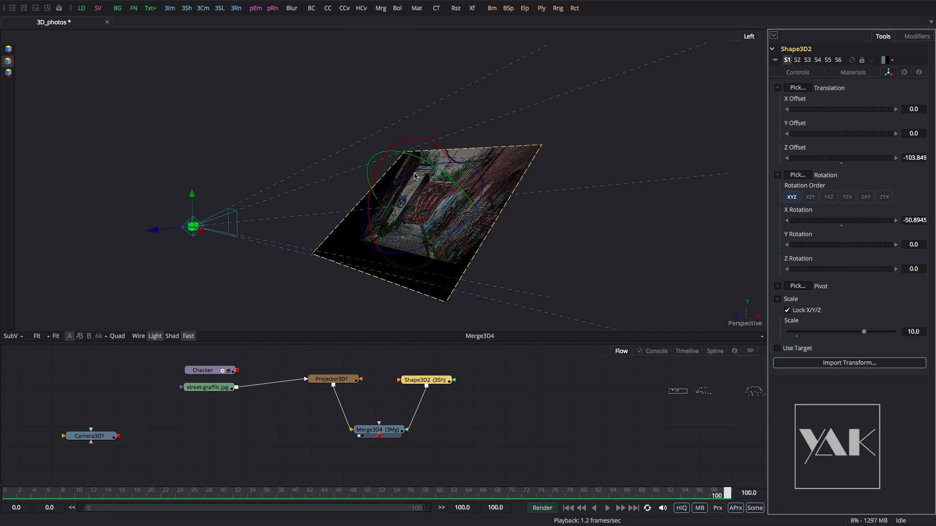
Swap Projector3D1 for Camera3D1 by connecting street-graffiti.jpg to the camera and the camera to Merge3D4
left_click_drag(326, 381, 317, 380)
left_click_drag(210, 370, 67, 370)
left_click_drag(209, 387, 186, 369)
left_click_drag(90, 436, 341, 418)
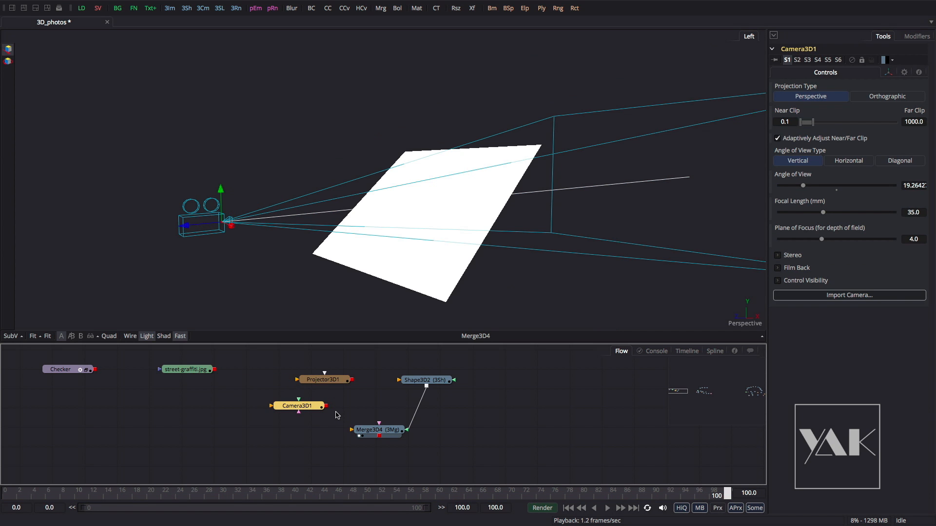
left_click_drag(316, 380, 35, 410)
mouse_move(216, 370)
left_mouse_down()
mouse_move(250, 397)
mouse_move(305, 409)
mouse_move(304, 377)
mouse_move(368, 433)
left_mouse_up()
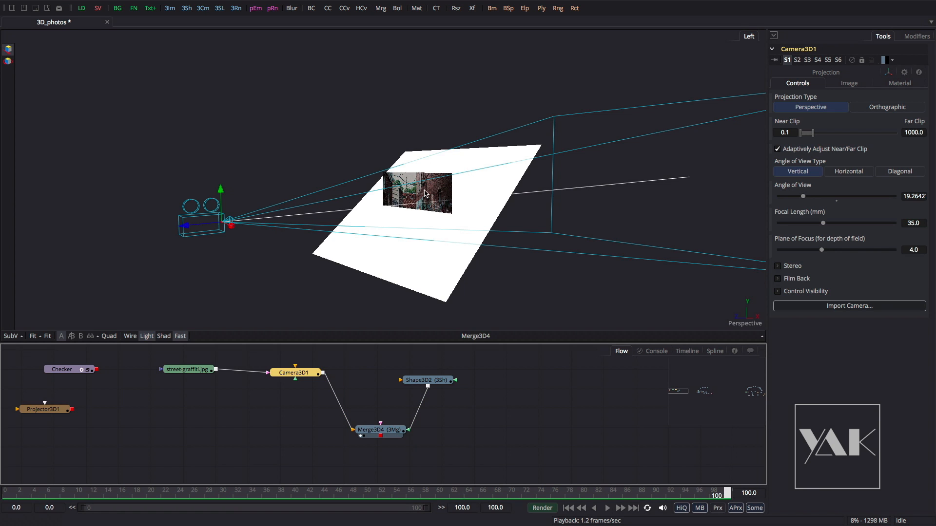
Disconnect Shape3D2 from Merge3D4 and widen Camera3D1's angle of view to about 23.8, a focal length of about 28.18 mm
left_click(417, 418)
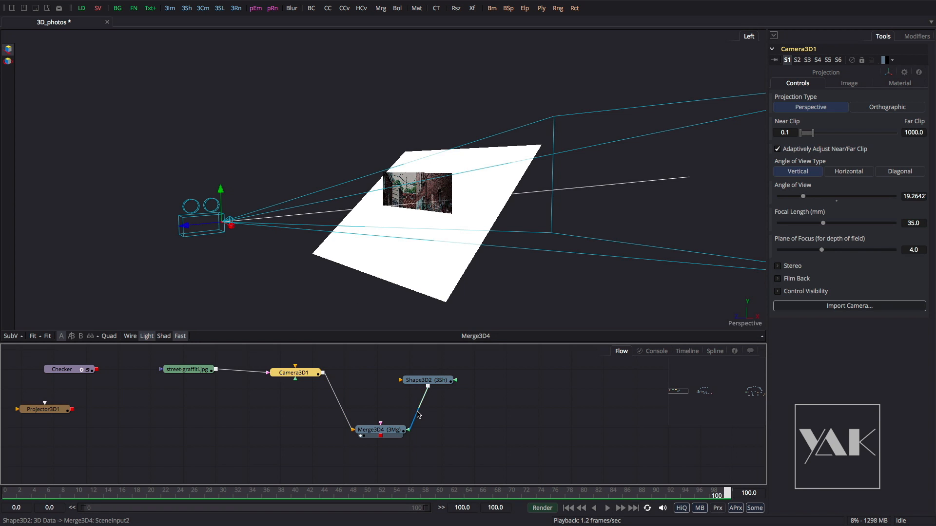
key("Delete")
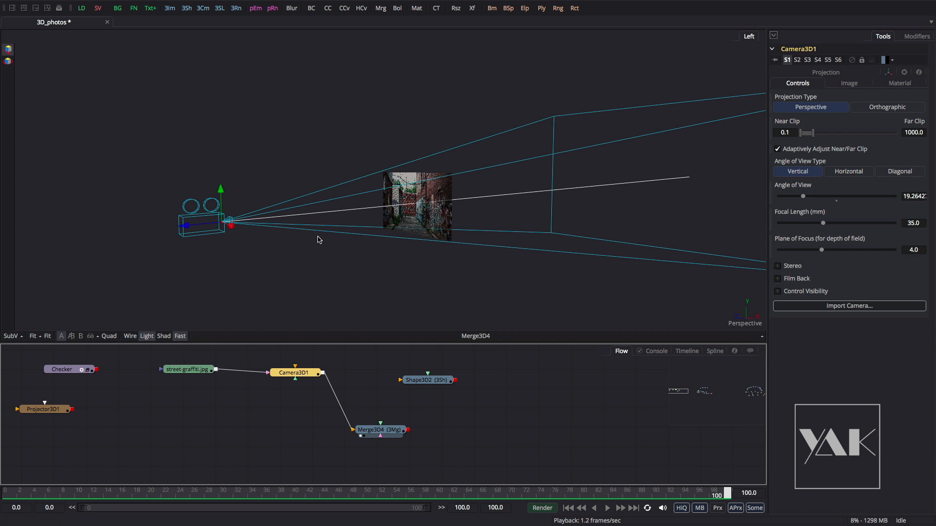
left_click_drag(339, 236, 436, 238)
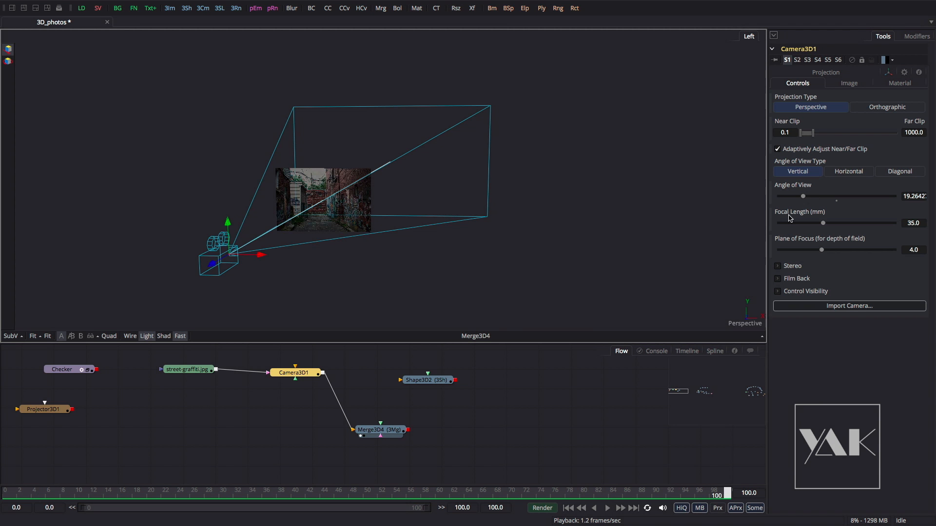
left_click_drag(804, 199, 813, 225)
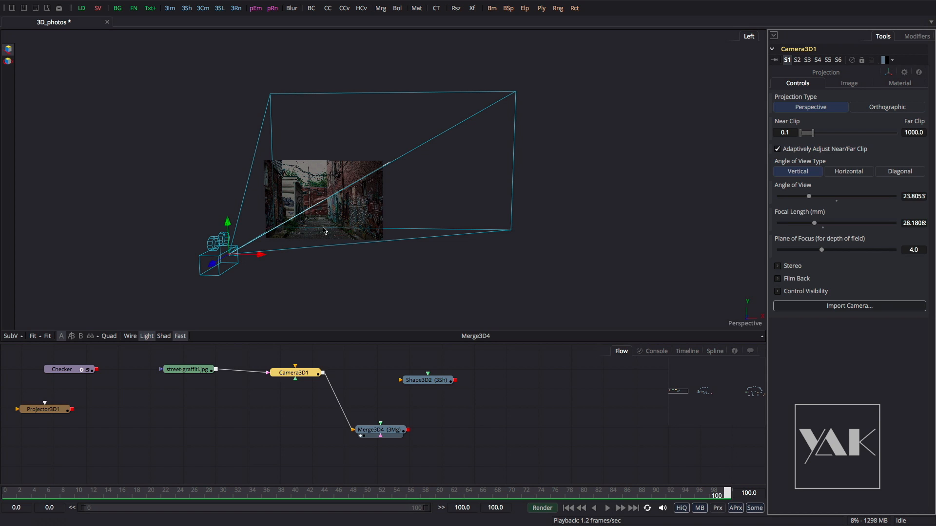
Reconnect Shape3D2 to Merge3D4 and enable camera projection on Camera3D1
left_click_drag(456, 380, 392, 434)
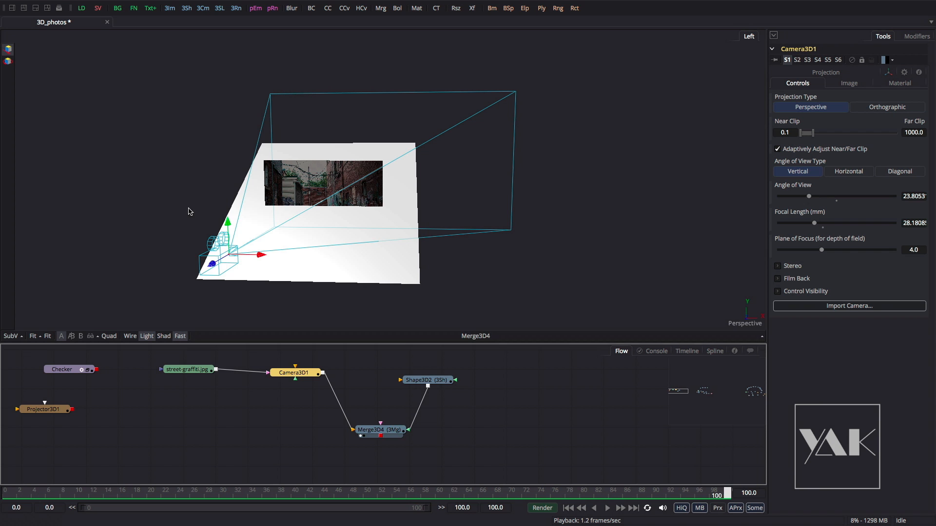
left_click_drag(482, 250, 437, 225)
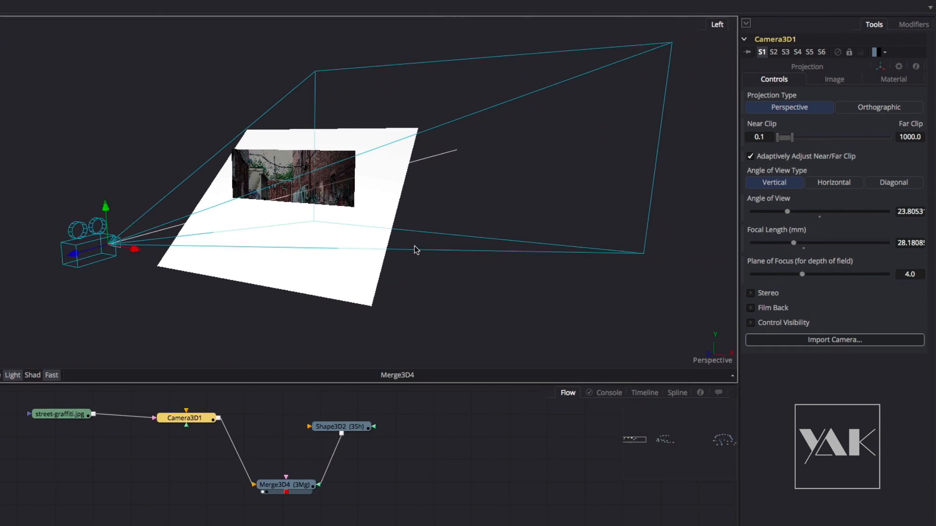
left_click(800, 63)
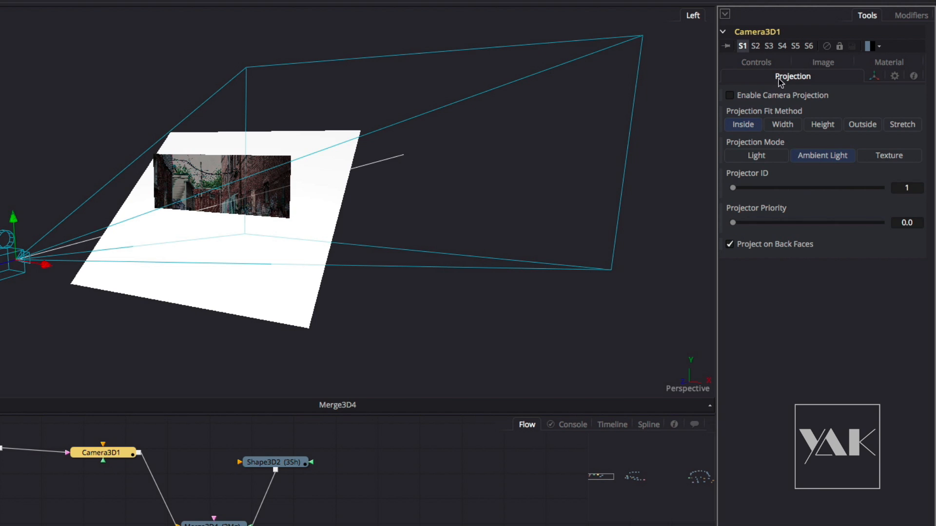
left_click(730, 96)
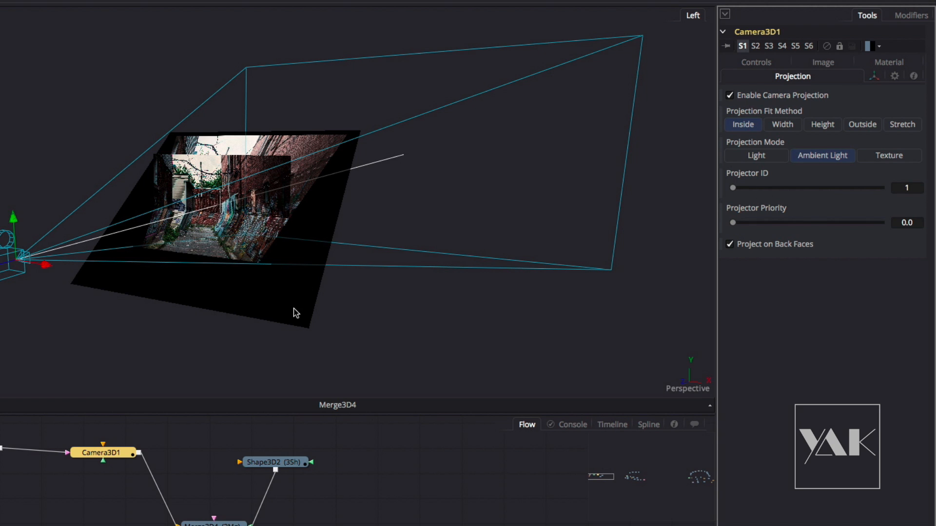
Tilt the Shape3D2 plane to an X rotation of about -83.2 and reduce its scale to about 7.1
left_click(266, 463)
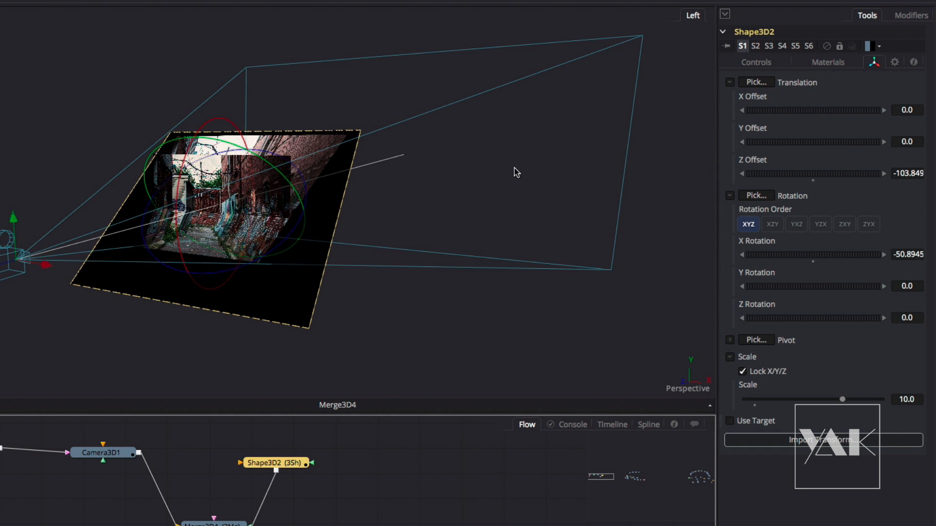
left_click_drag(180, 176, 239, 162)
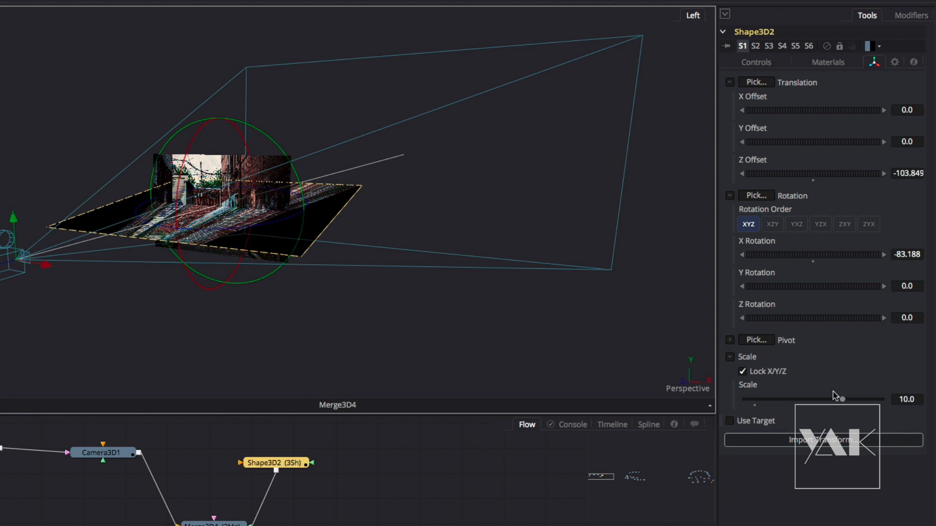
left_click_drag(840, 399, 813, 400)
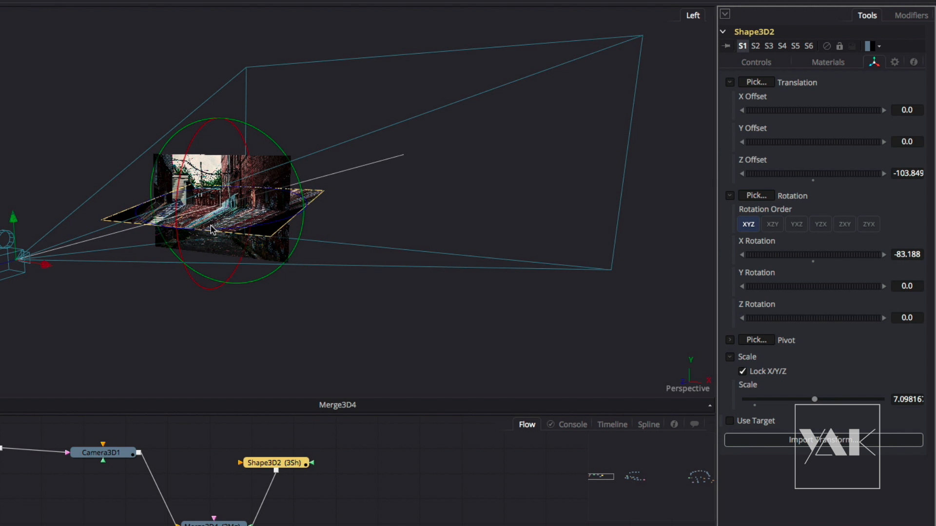
left_click_drag(176, 200, 220, 216)
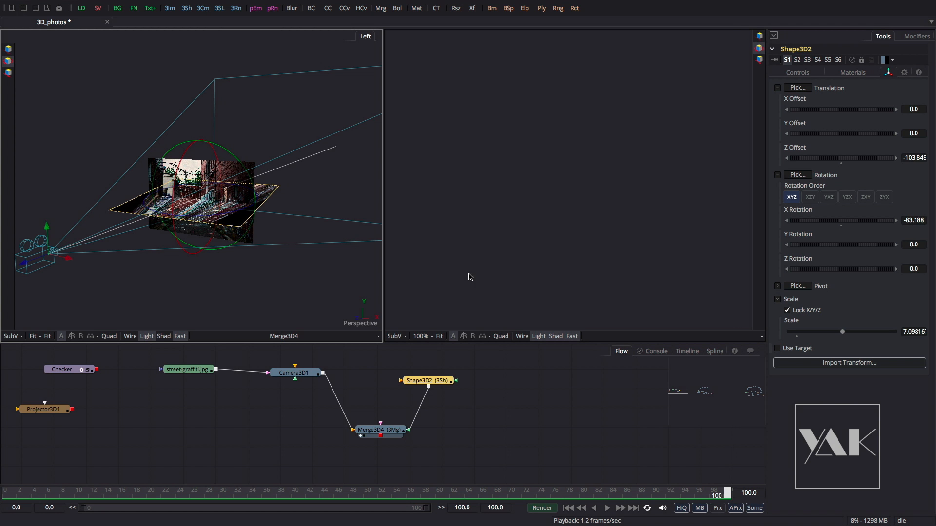
left_click_drag(173, 188, 296, 311)
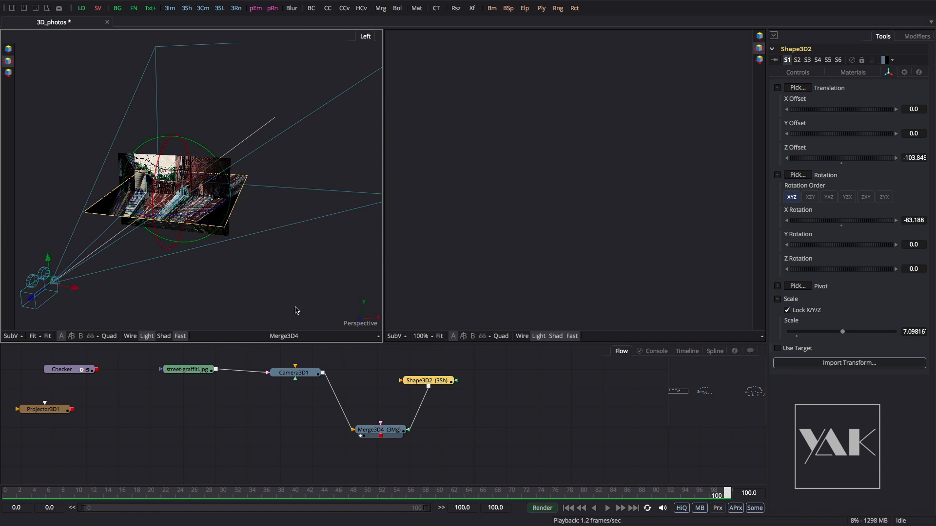
Show Merge3D4 in the empty second viewer and look through Camera3D1 there
left_click_drag(393, 429, 505, 233)
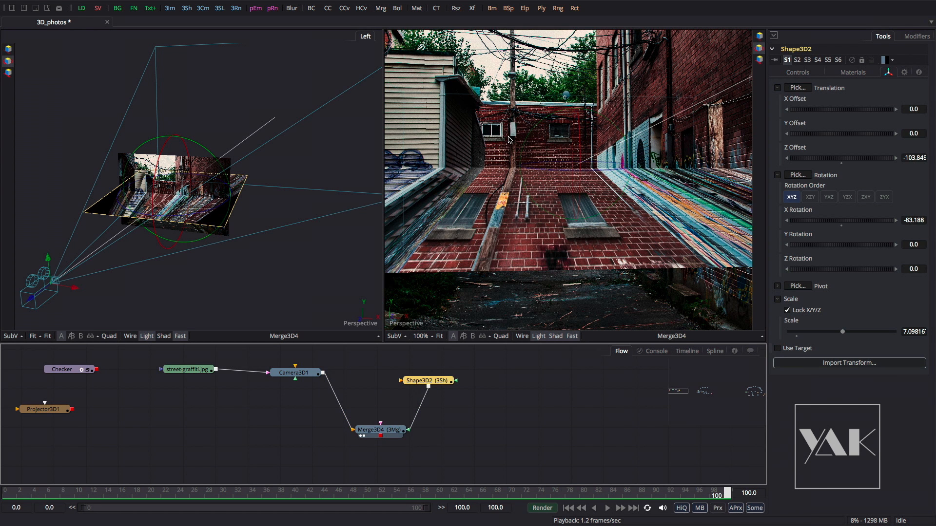
right_click(540, 247)
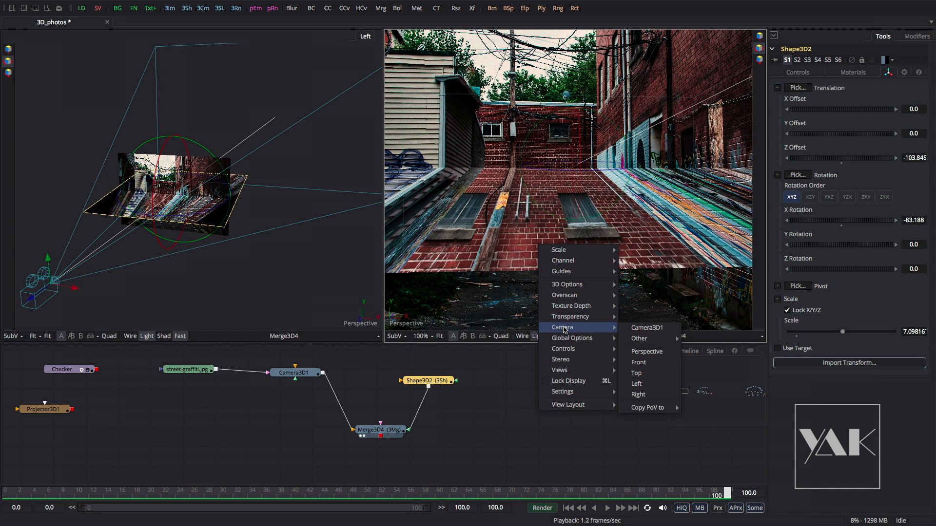
left_click(632, 329)
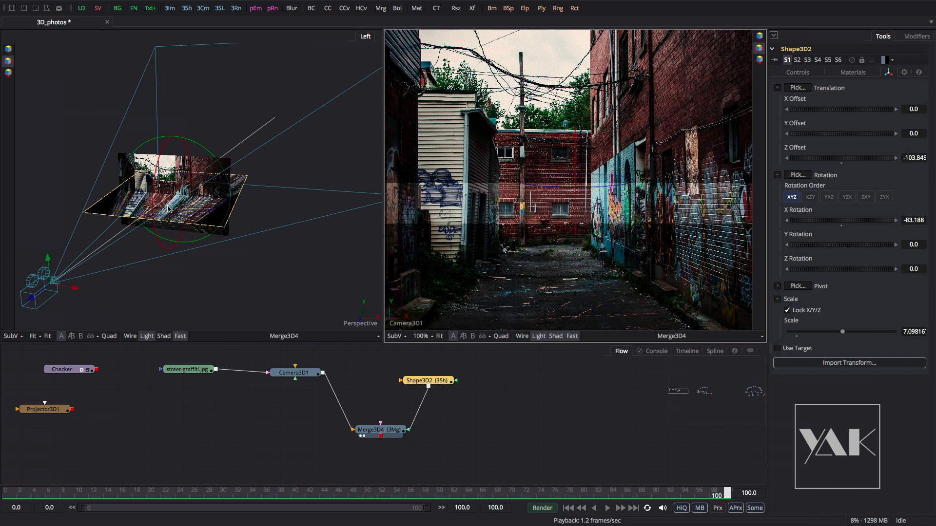
Tint Shape3D2's diffuse color light blue, with red about 0.15, green about 0.72 and blue 1.0
left_click(314, 373)
left_click(386, 433)
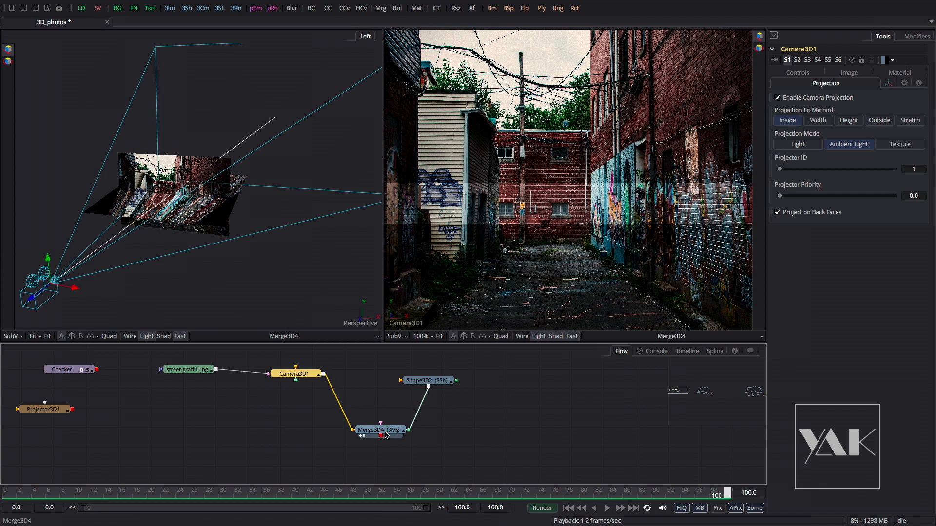
left_click_drag(426, 383, 435, 379)
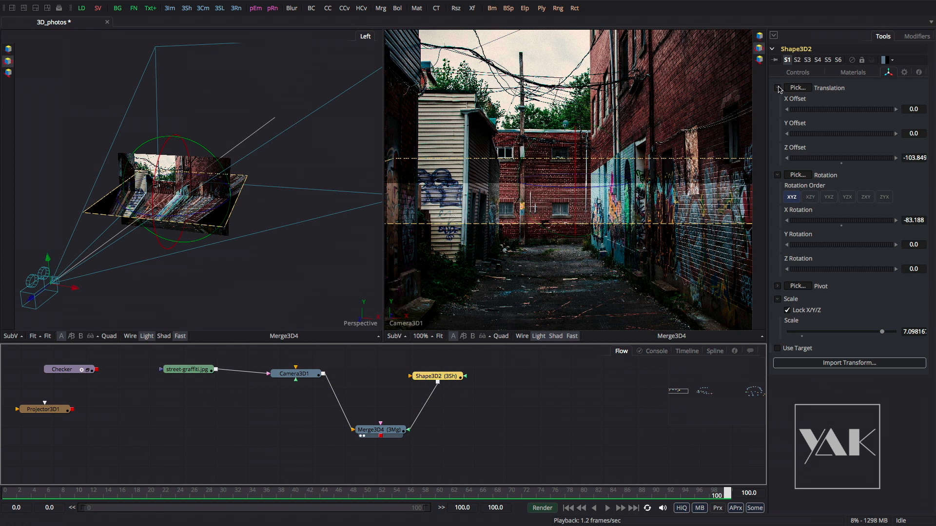
left_click(853, 73)
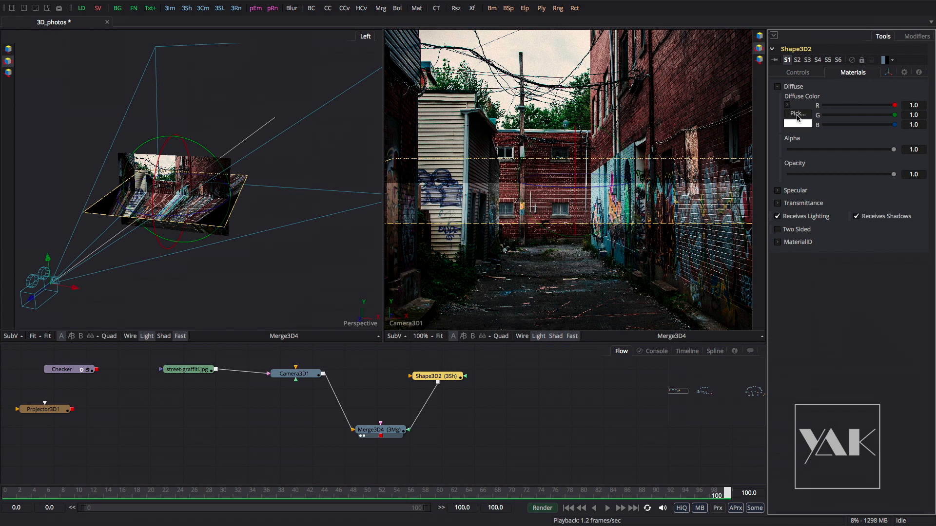
left_click(797, 114)
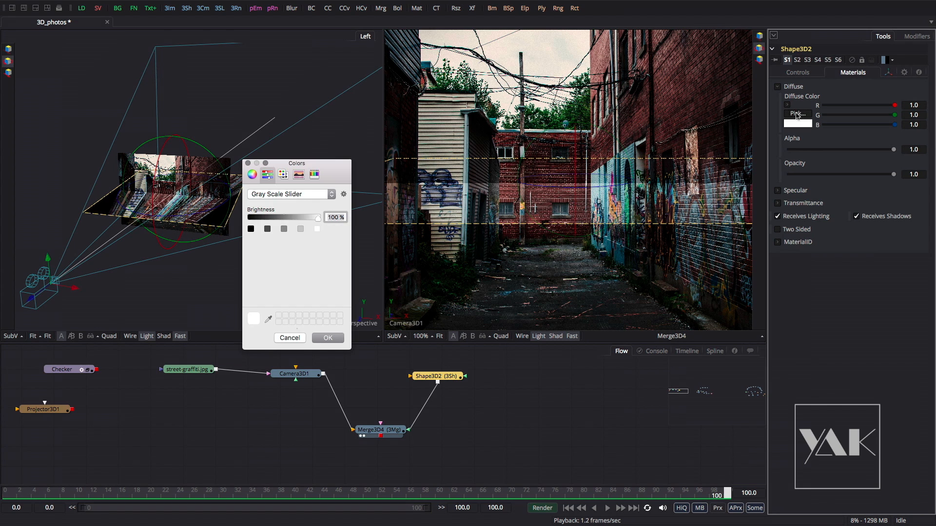
left_click(253, 174)
left_click_drag(289, 240, 276, 273)
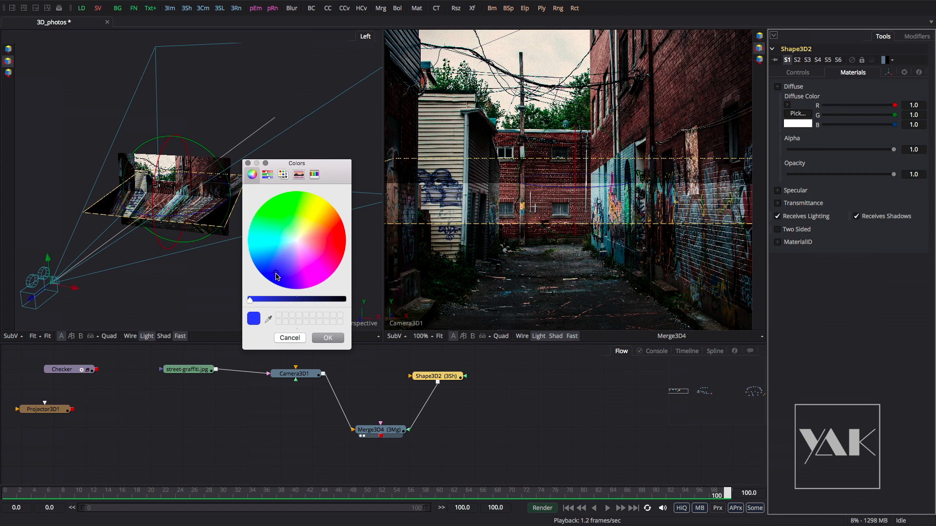
left_click(327, 339)
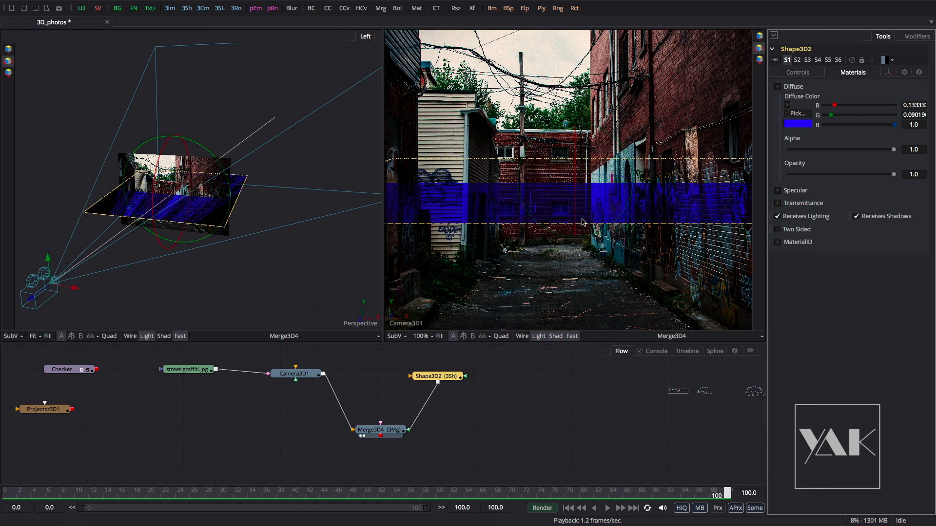
left_click_drag(830, 115, 875, 115)
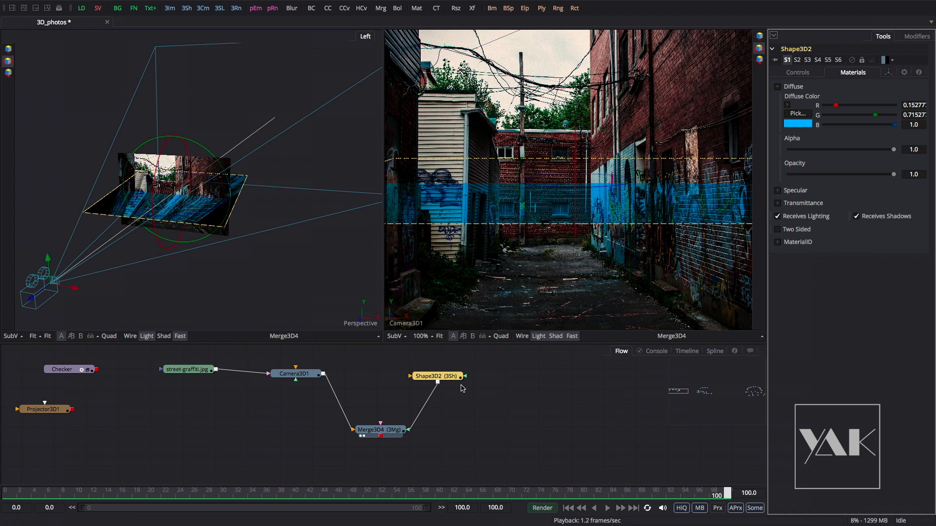
Align the blue plane with the alley's ground by setting its Z offset to about -75.3 and Y offset to about -12.15
left_click_drag(438, 379, 460, 378)
left_click_drag(453, 379, 449, 379)
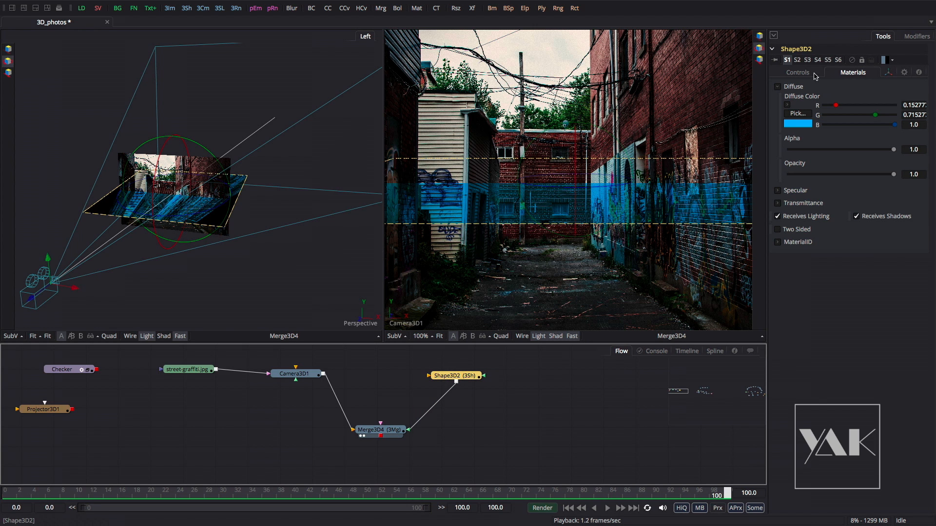
left_click(888, 72)
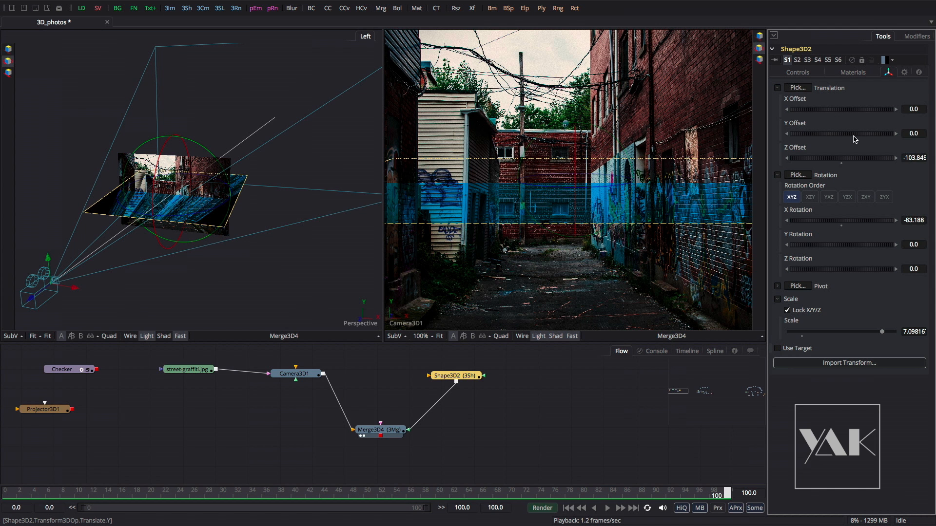
left_click_drag(849, 164, 898, 142)
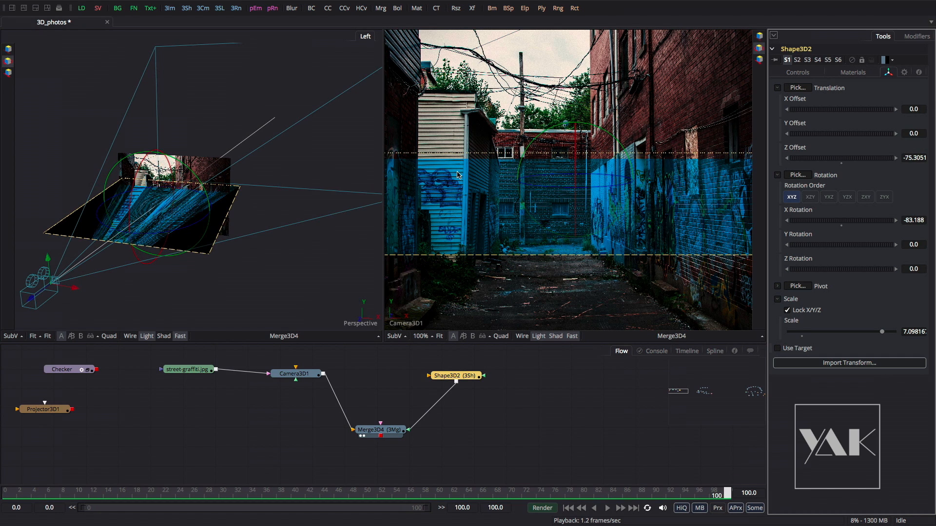
mouse_move(246, 196)
left_mouse_down()
mouse_move(227, 220)
mouse_move(117, 202)
mouse_move(308, 198)
mouse_move(319, 215)
mouse_move(263, 187)
left_mouse_up()
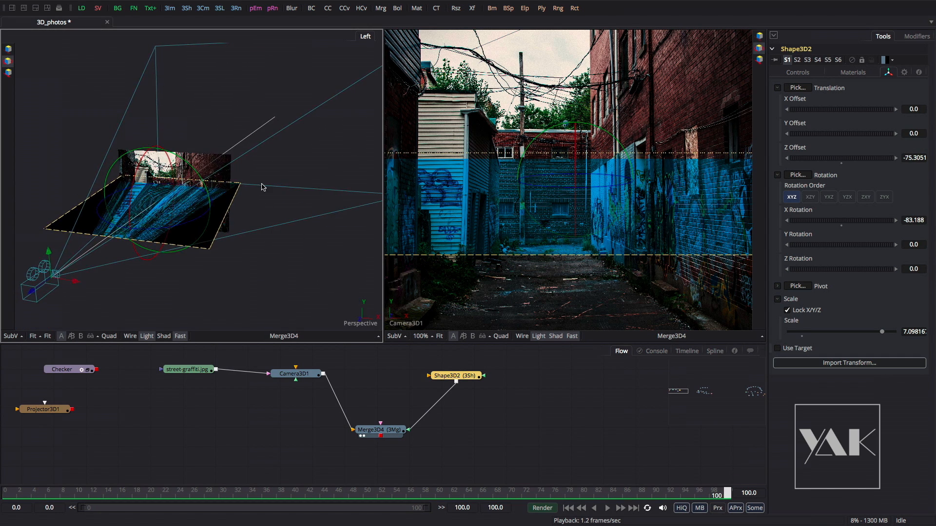
left_click_drag(851, 136, 532, 163)
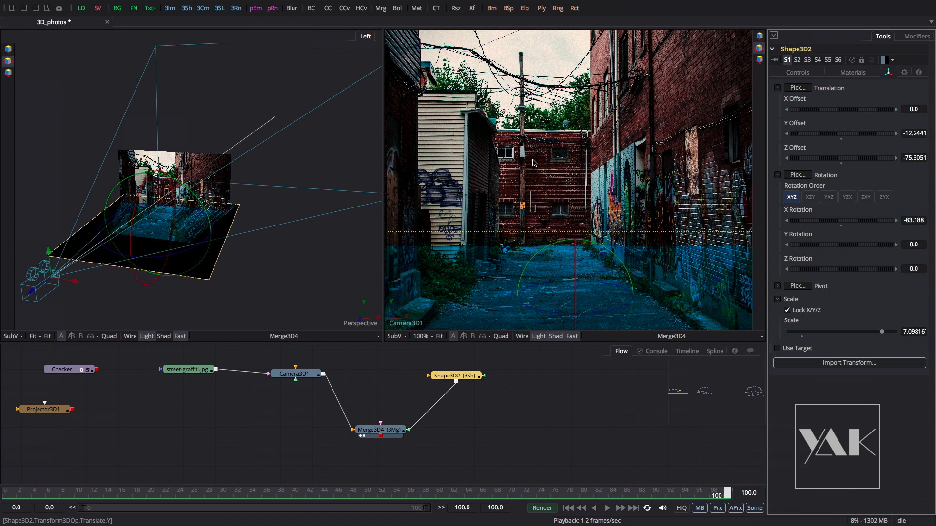
left_click_drag(534, 161, 580, 225)
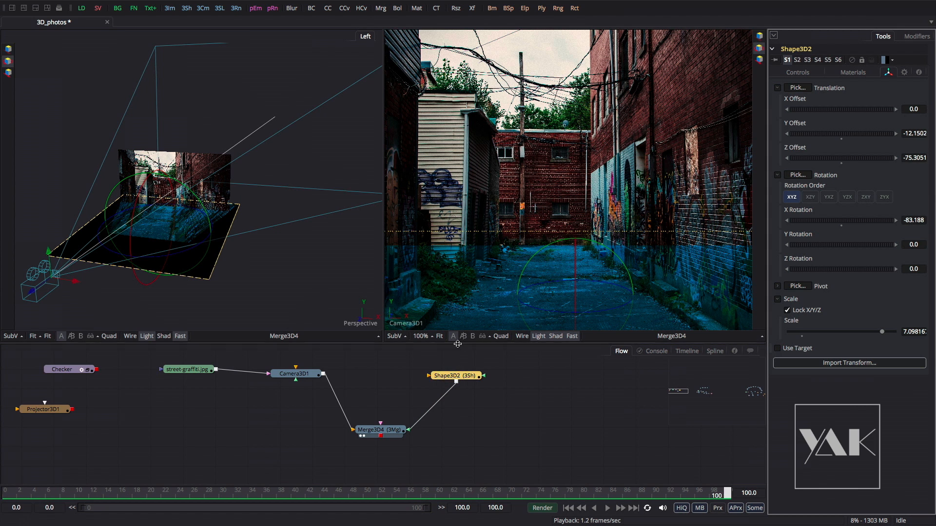
Move the Shape3D2 node above Merge3D4, then duplicate it and connect the copy to Merge3D4
left_click_drag(458, 378, 408, 377)
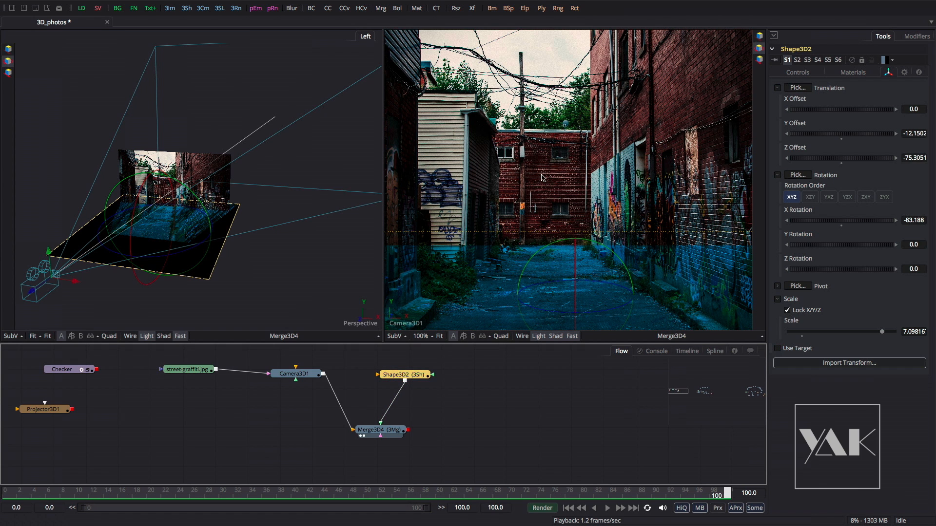
left_click_drag(228, 189, 259, 190)
left_click_drag(401, 376, 402, 378)
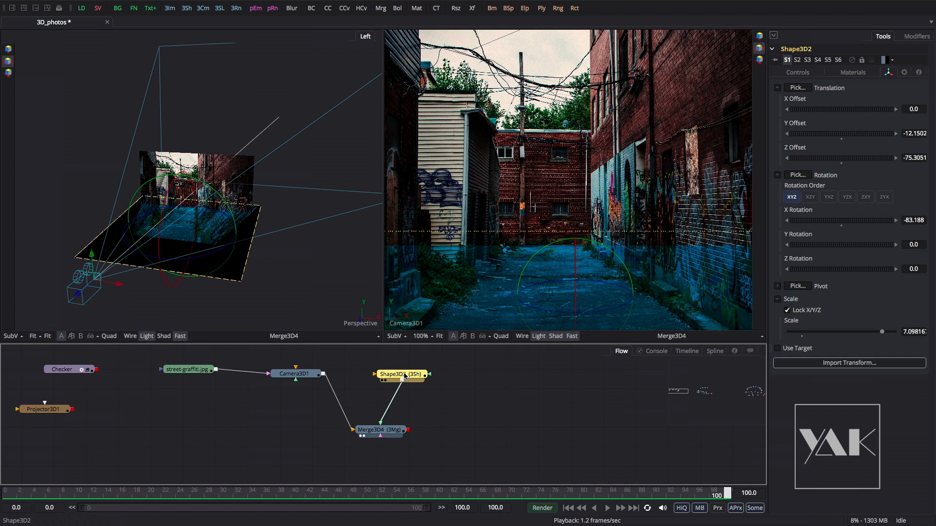
left_click(442, 406)
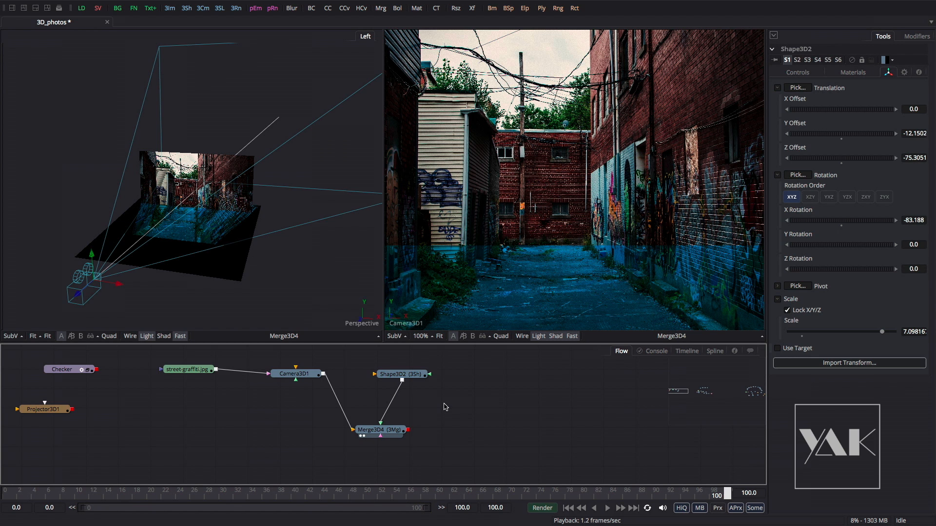
key("ctrl+v")
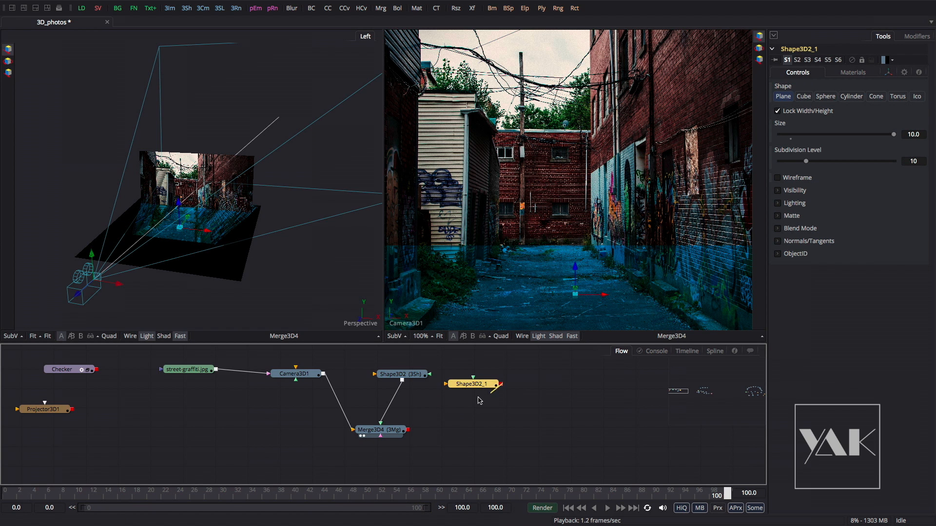
left_click_drag(468, 386, 474, 380)
Change the duplicated plane's diffuse color to red, with red 1.0, green about 0.09 and blue about 0.23
left_click(851, 73)
left_click(797, 114)
left_click(313, 244)
left_click(331, 242)
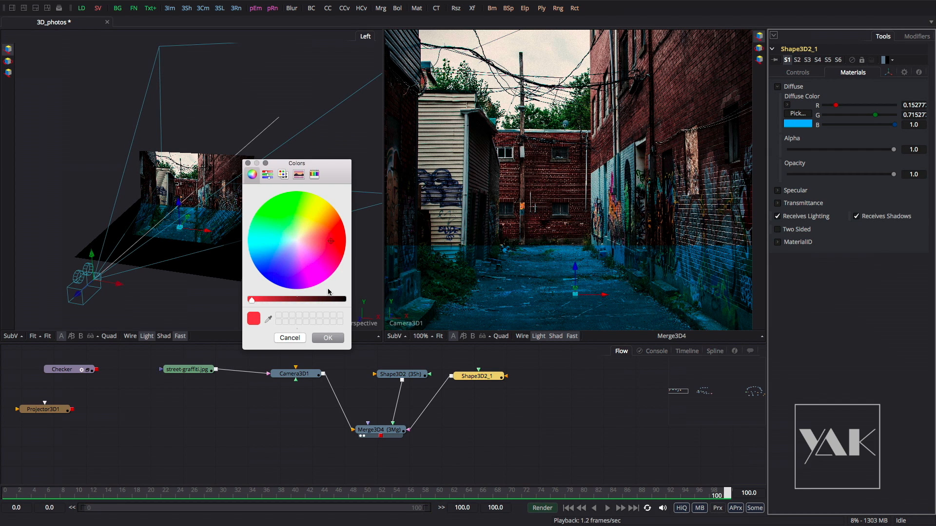
left_click(327, 338)
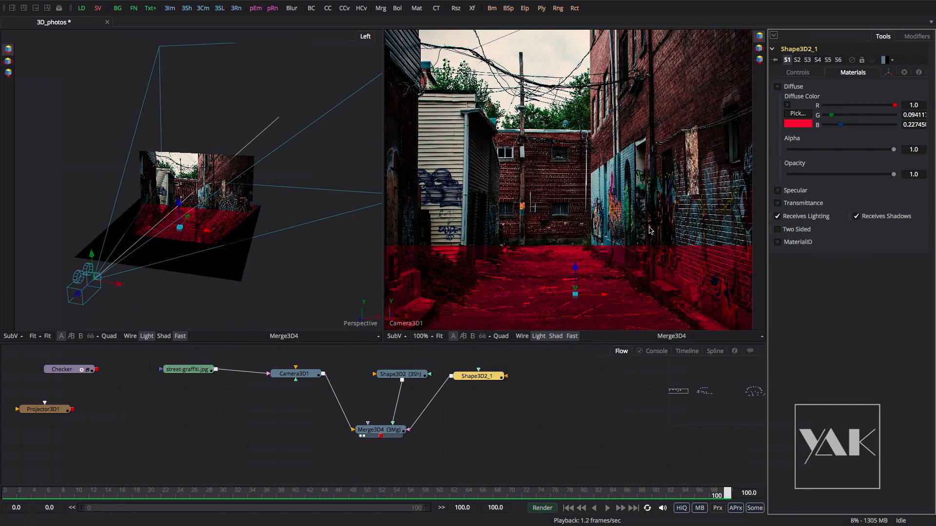
Stand the red plane up as the alley's right wall with X rotation 0, a Y rotation along the alley and X offset about 7.57
left_click(888, 72)
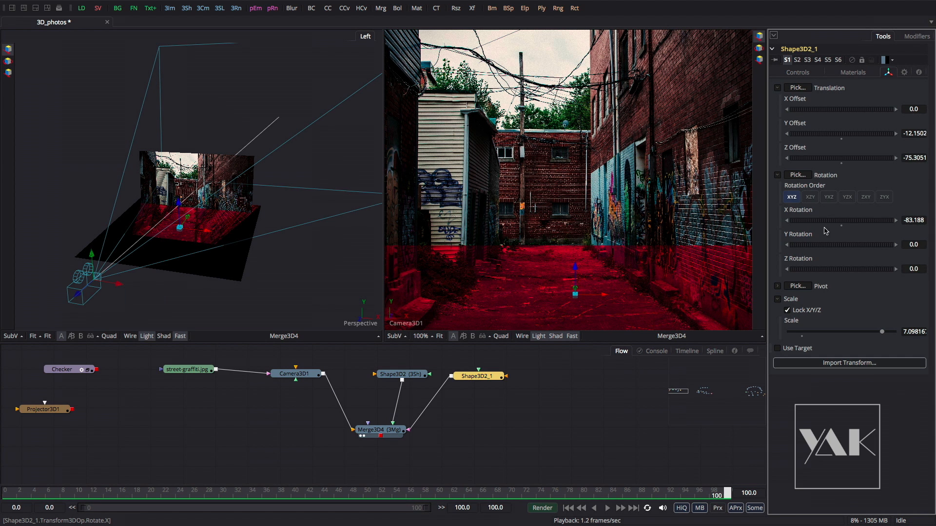
left_click_drag(904, 220, 926, 221)
type("0")
key("Tab")
left_click(845, 247)
left_click_drag(845, 246, 829, 252)
left_click_drag(914, 110, 858, 111)
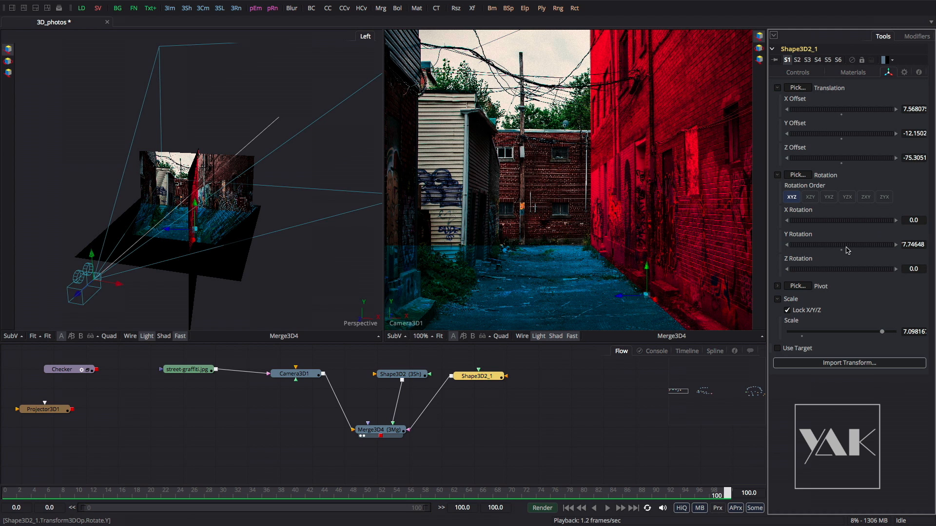
Fine-tune the red wall's Y rotation against the photo and set its X offset to about 8.21 and Y offset to about -12.28
left_click_drag(845, 248, 846, 248)
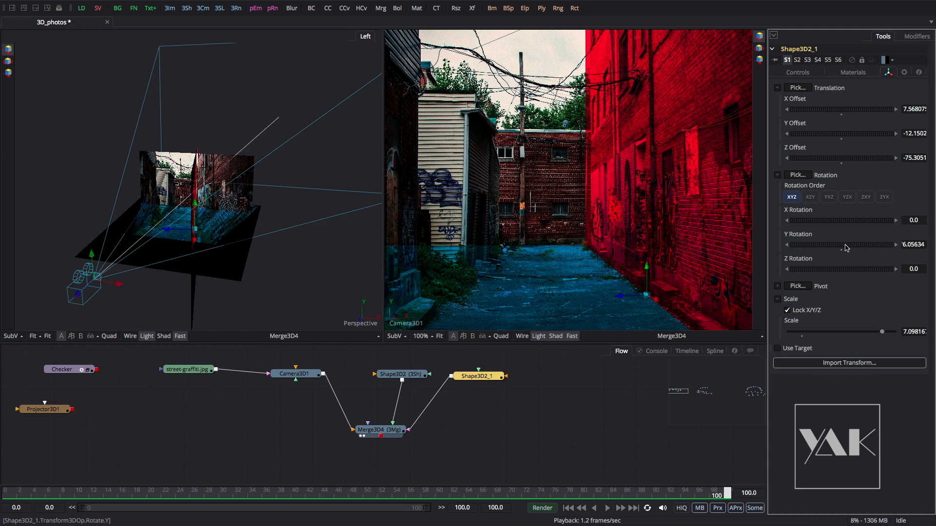
left_click_drag(845, 110, 860, 110)
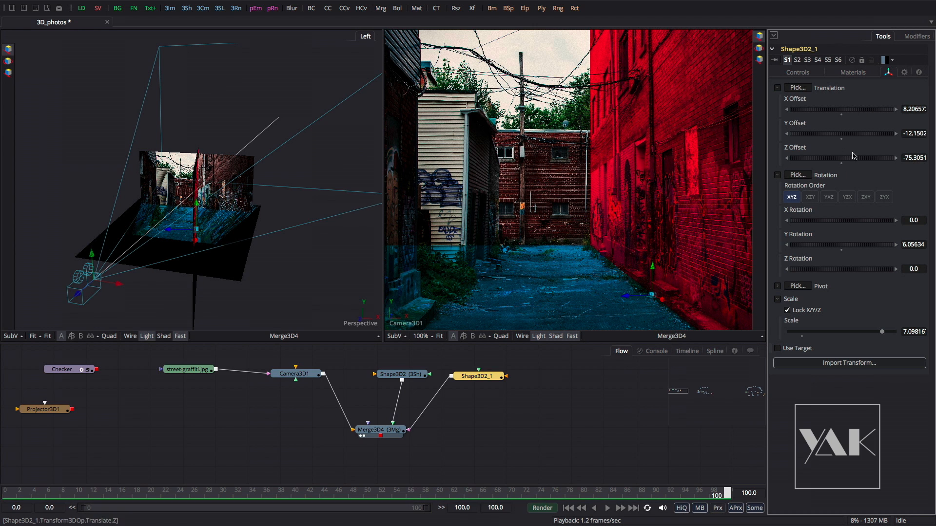
left_click_drag(857, 135, 854, 135)
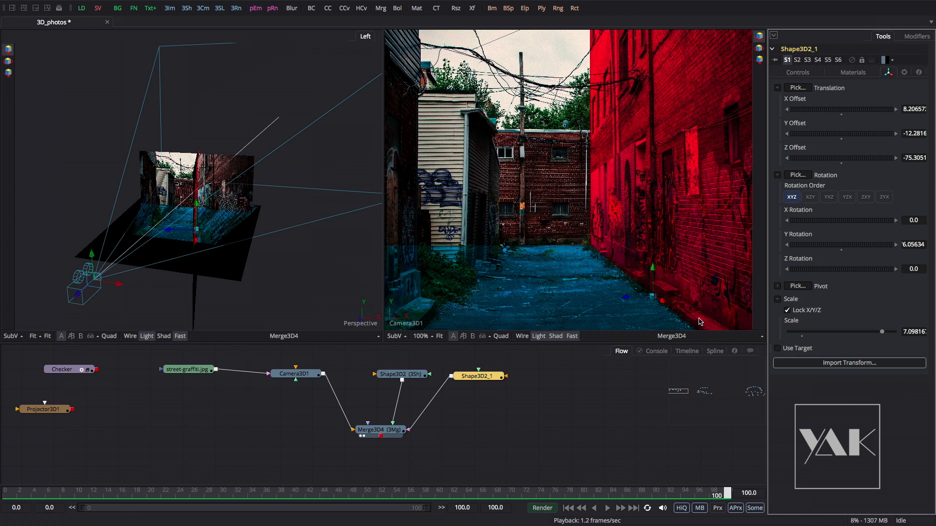
Duplicate the red wall plane, delete the extra Merge3D6 node and connect the new copy to Merge3D4
left_click(479, 383)
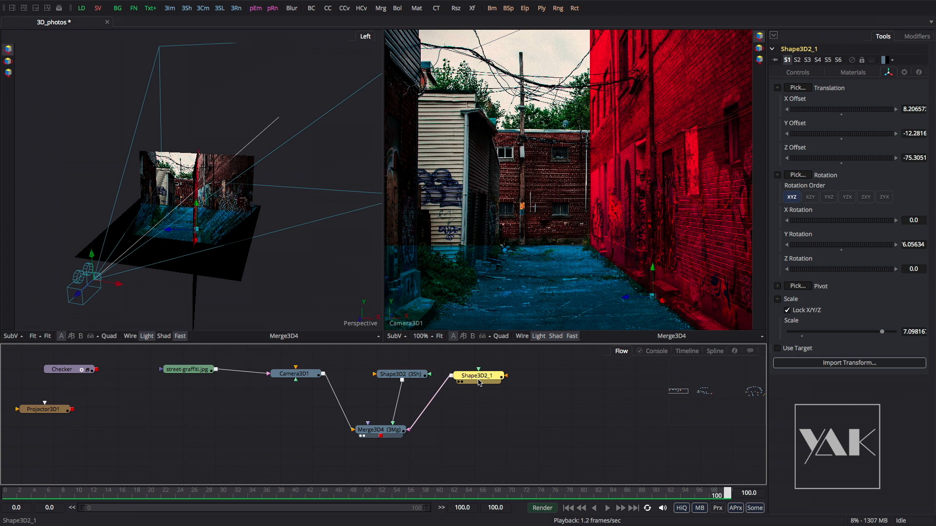
key("super+v")
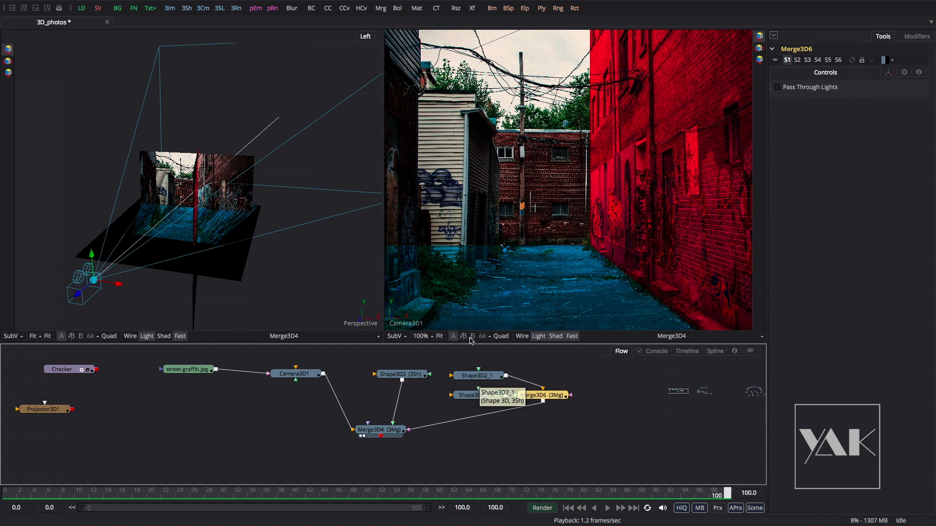
key("Delete")
left_click_drag(482, 399, 543, 394)
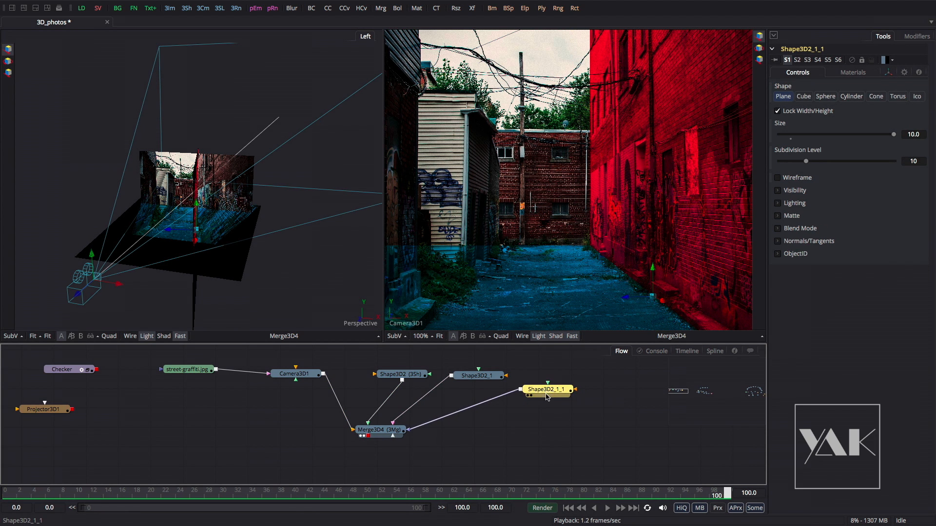
Change the diffuse color of the copied wall plane to green, with red about 0.39, green about 0.95 and blue about 0.50
left_click(853, 72)
left_click(798, 114)
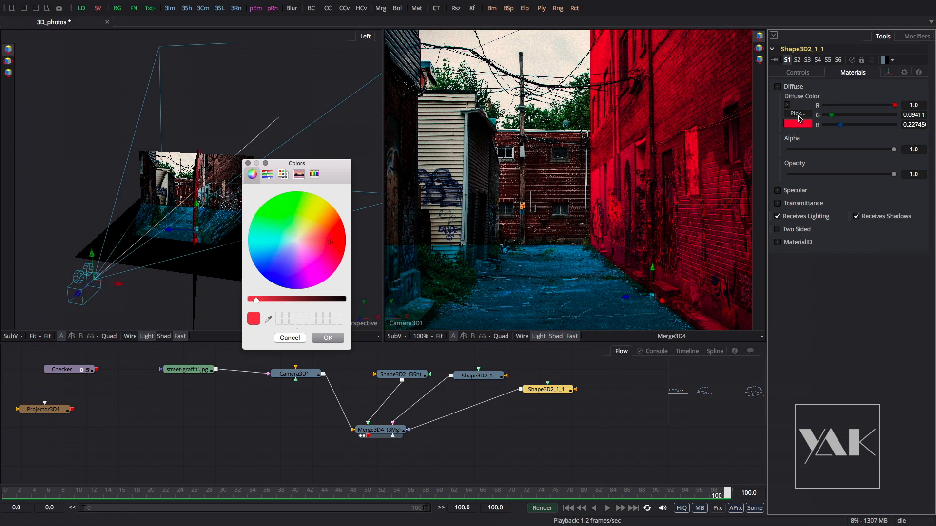
left_click_drag(306, 240, 286, 226)
left_click(322, 339)
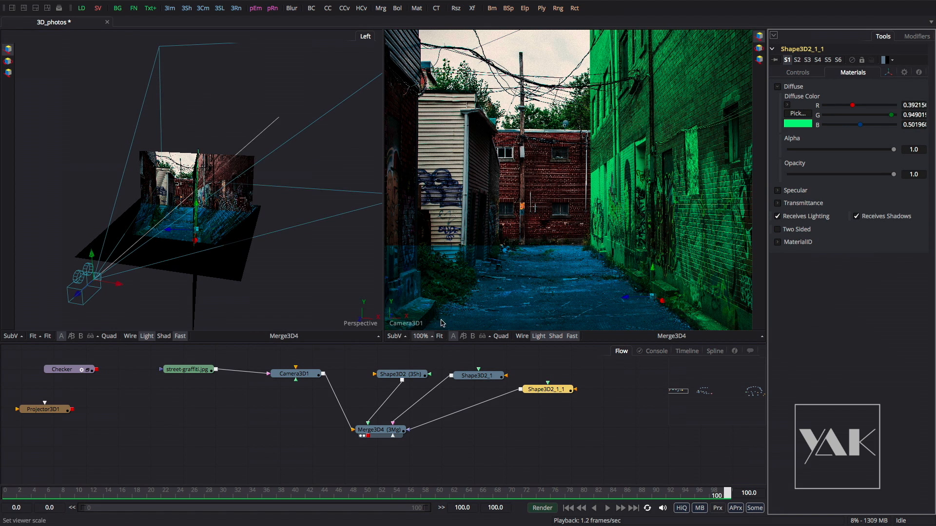
Place the green plane on the alley's left side with X offset about -14.10 and Y rotation about 76.06
left_click(803, 73)
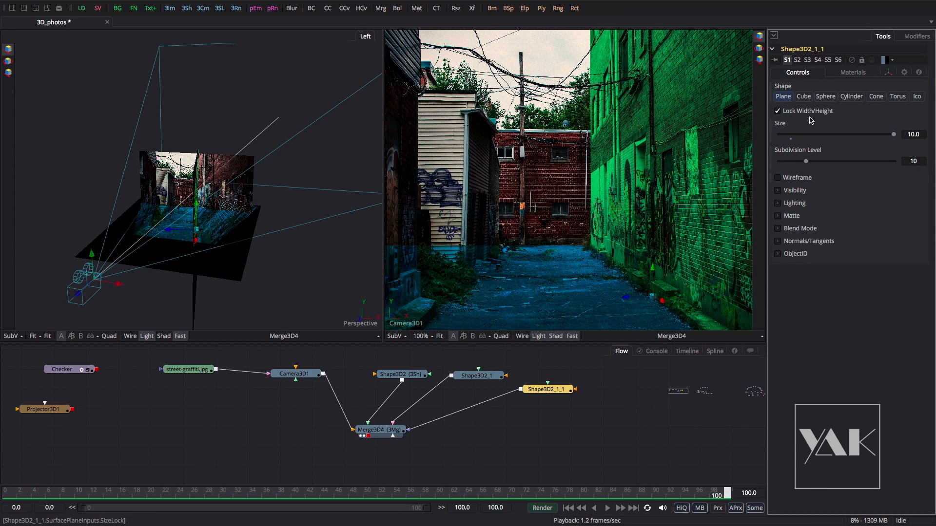
left_click(888, 72)
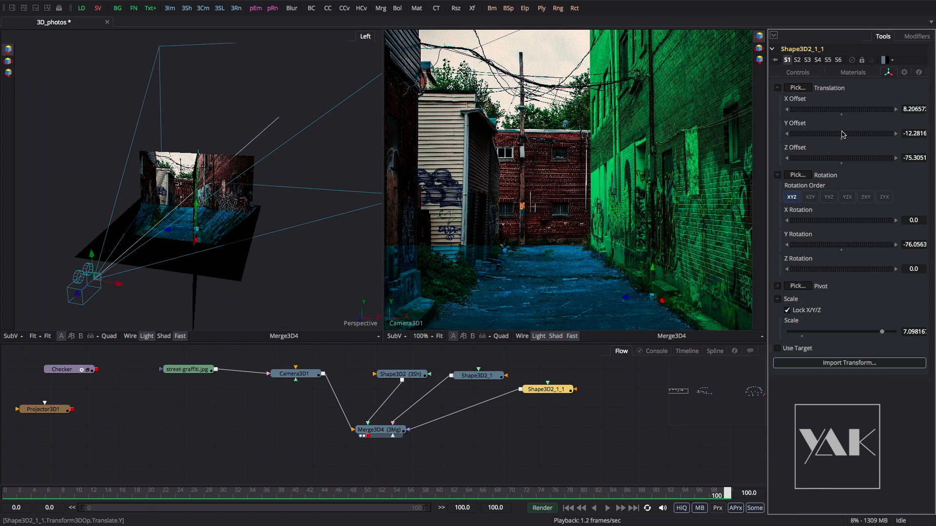
left_click_drag(857, 112, 835, 112)
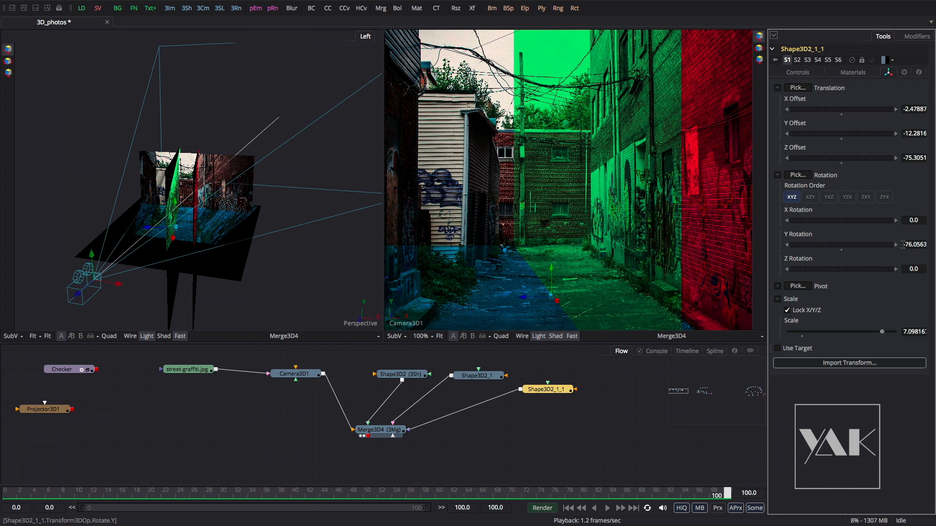
key("Tab")
left_click_drag(849, 112, 833, 111)
left_click_drag(631, 124, 506, 126)
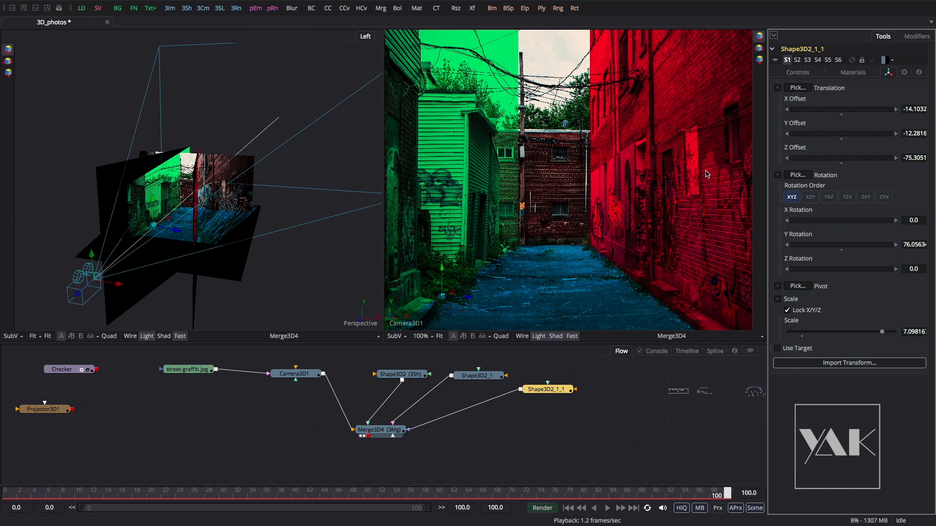
Fine-tune the green left wall against the photo to Y rotation about 77.75 and X offset about -15.91
left_click_drag(846, 249, 847, 248)
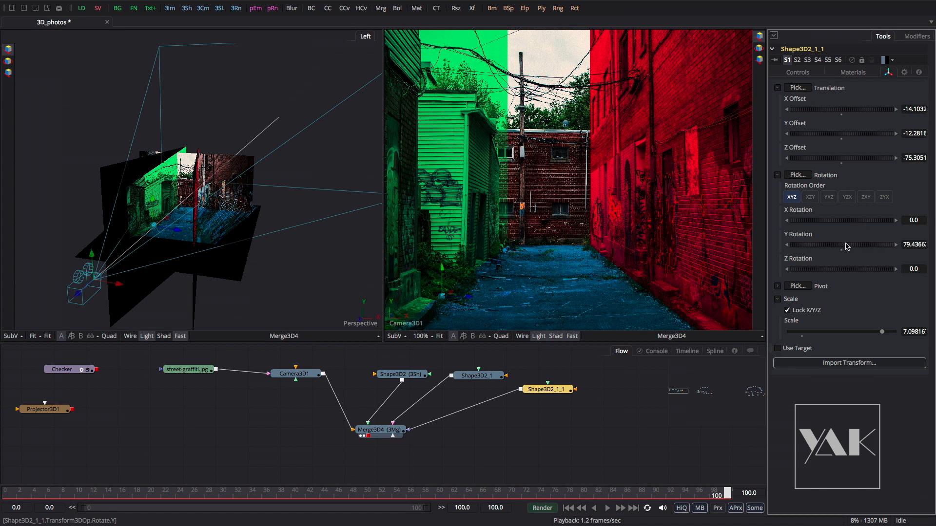
left_click_drag(858, 115, 882, 124)
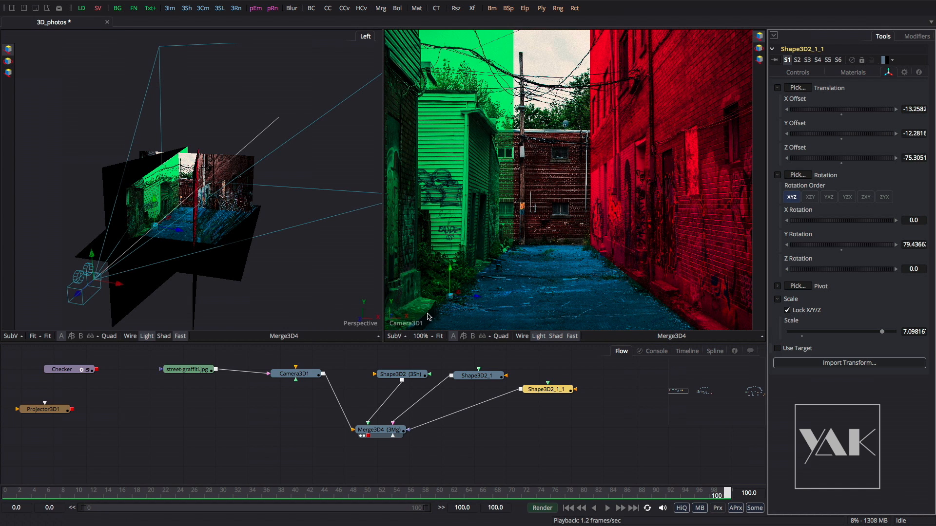
left_click_drag(854, 111, 804, 112)
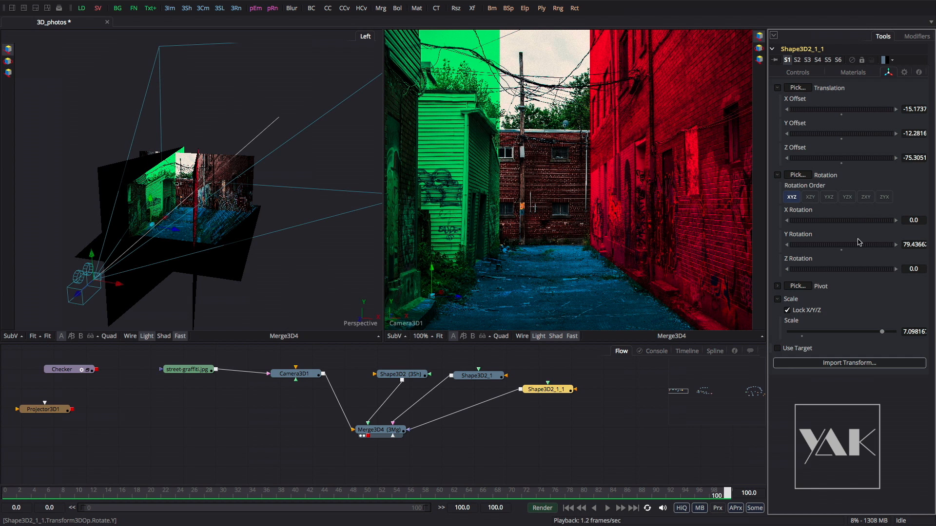
left_click_drag(858, 246, 860, 248)
left_click_drag(856, 112, 838, 112)
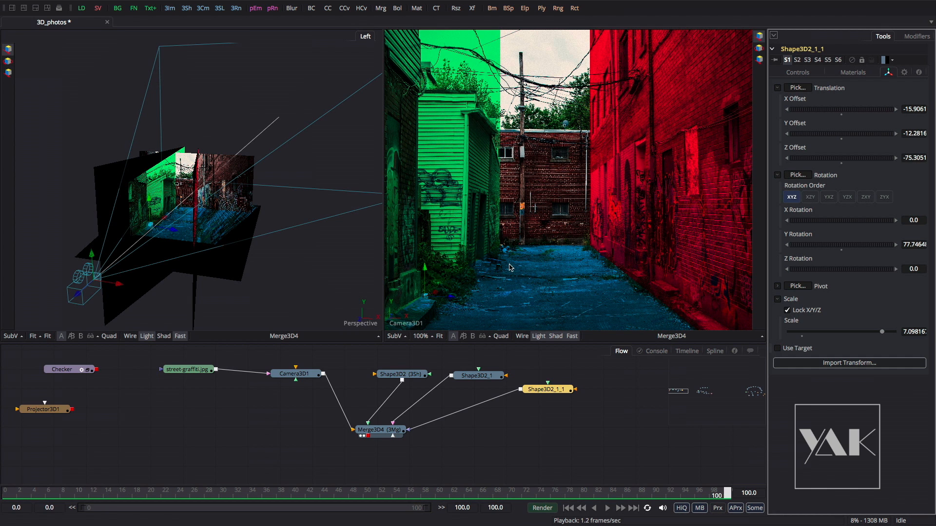
Darken the left wall's diffuse color to a pure green, with red 0.0, green about 0.60 and blue 0.0
left_click(853, 72)
left_click(796, 115)
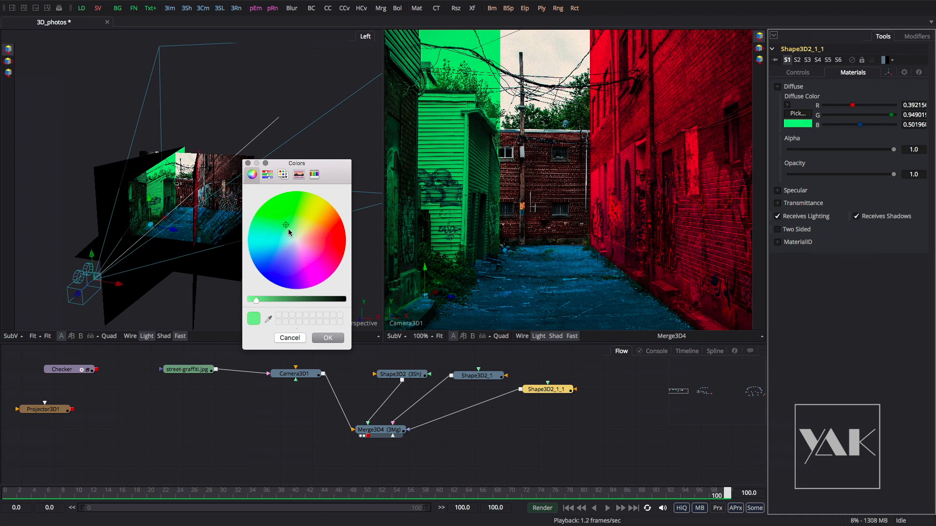
left_click_drag(284, 221, 281, 193)
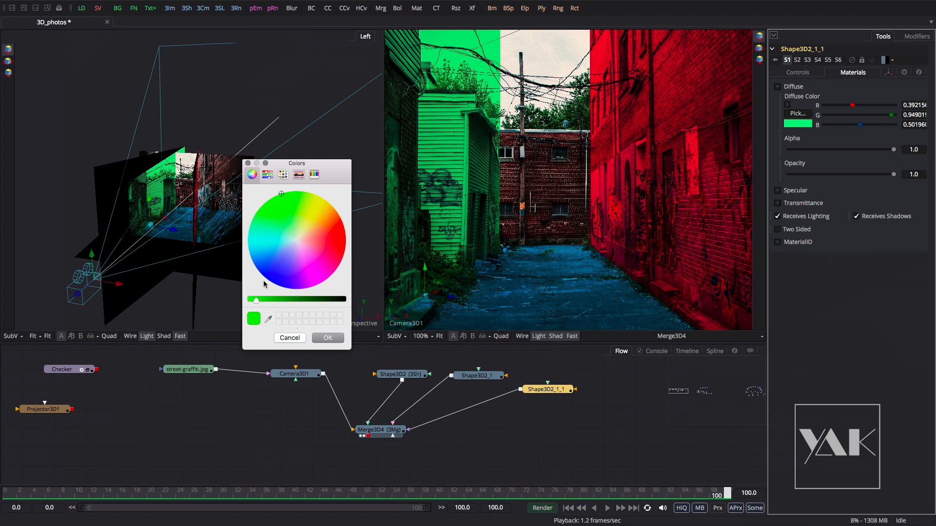
left_click_drag(258, 303, 285, 301)
left_click(327, 338)
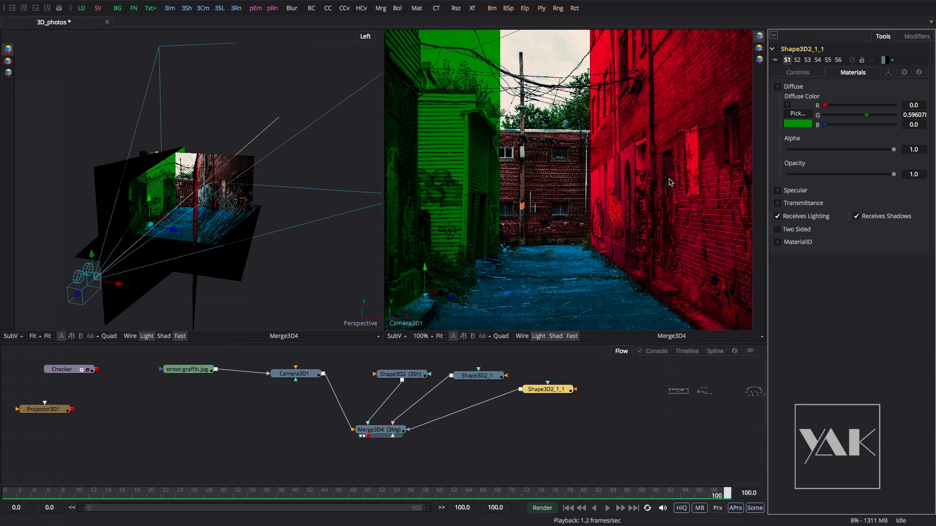
Duplicate the green left wall plane, delete the extra Merge3D6 node and connect the new copy to Merge3D4
left_click(535, 388)
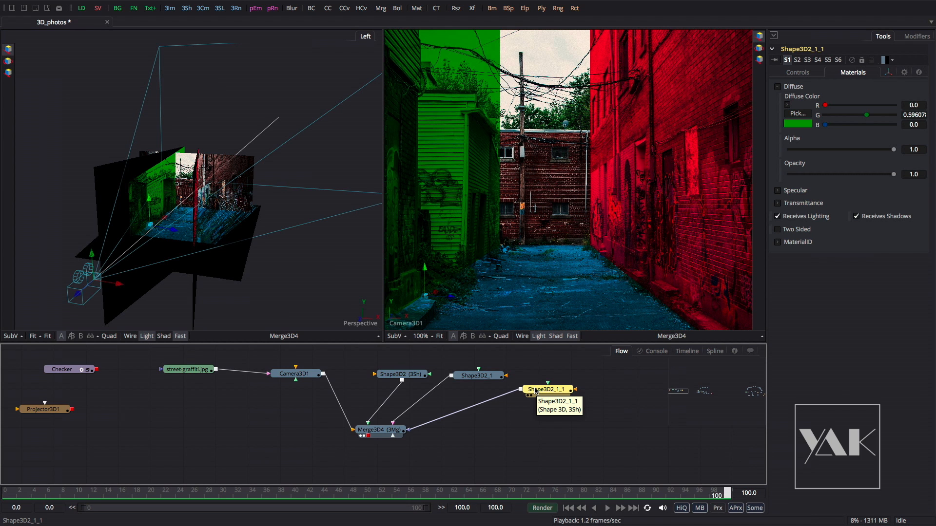
key("ctrl+v")
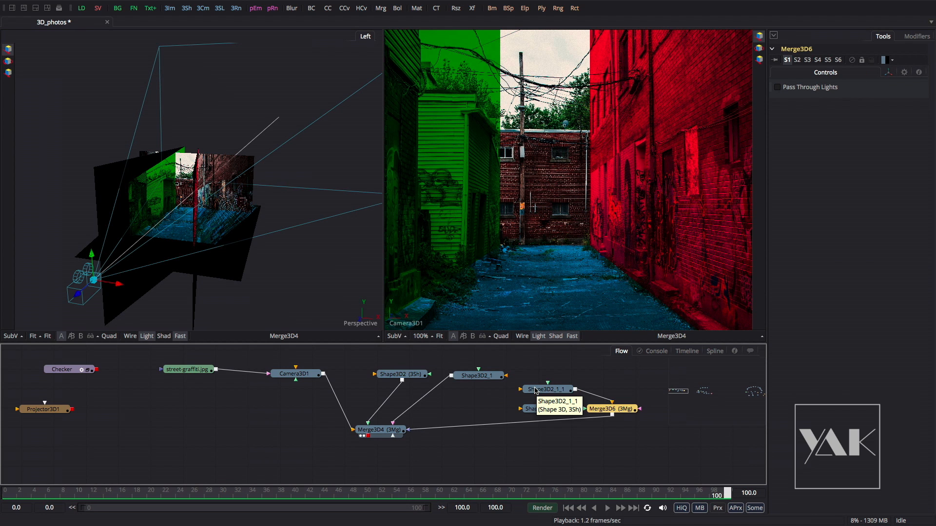
left_click(605, 412)
key("Delete")
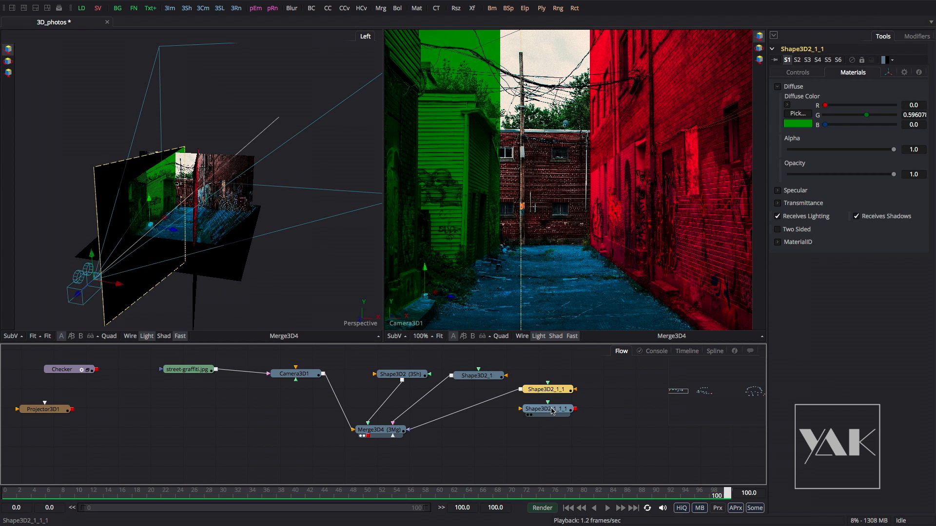
left_click(556, 412)
left_click_drag(575, 409, 380, 430)
Rearrange the node graph so the four plane nodes sit in a row above the image, camera and merge nodes
left_click_drag(545, 390, 281, 434)
left_click_drag(189, 372, 193, 429)
left_click(381, 430)
left_click_drag(341, 374, 284, 373)
left_click_drag(401, 378, 385, 373)
left_click_drag(471, 380, 540, 374)
left_click_drag(543, 411, 461, 370)
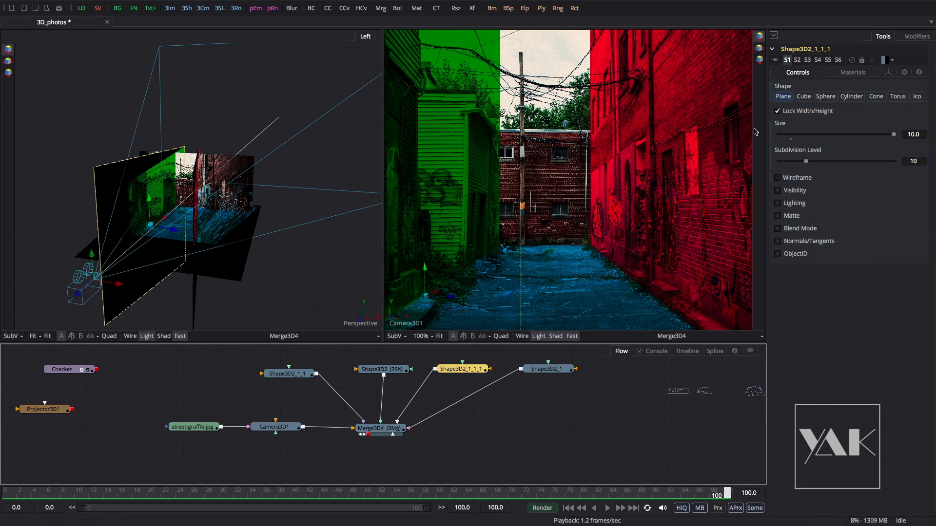
Change the diffuse color of Shape3D2_1_1_1 to yellow, with red about 0.97, green 1.0 and blue 0.0
left_click(854, 73)
left_click(798, 113)
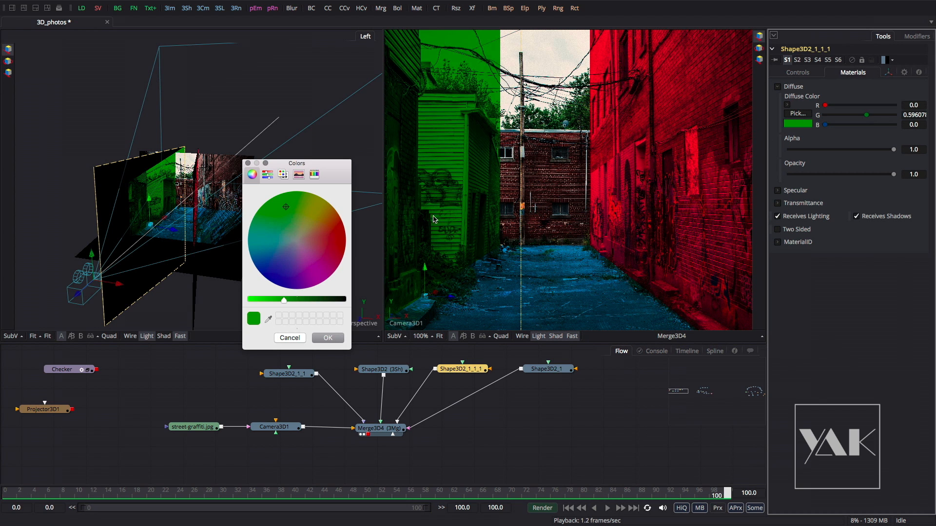
left_click(318, 203)
left_click_drag(261, 303, 250, 302)
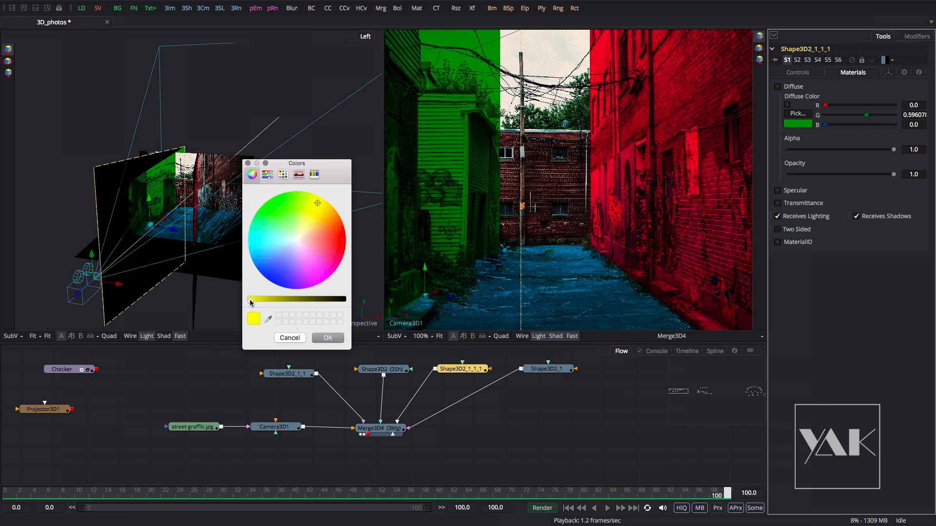
left_click(327, 338)
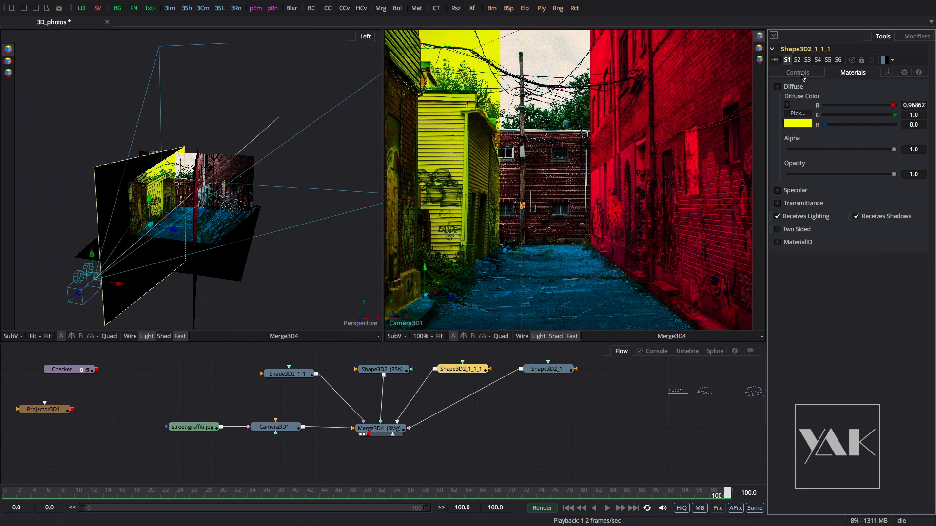
Turn the yellow plane into the alley's back wall with Y rotation 0 and Z offset about -99.91
left_click(888, 72)
double_click(904, 245)
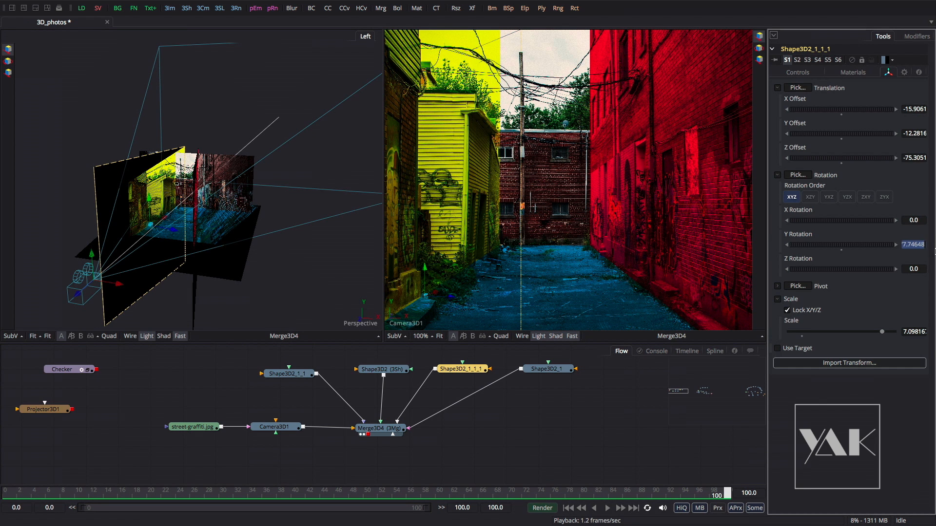
type("0")
key("Tab")
left_click_drag(848, 160, 721, 169)
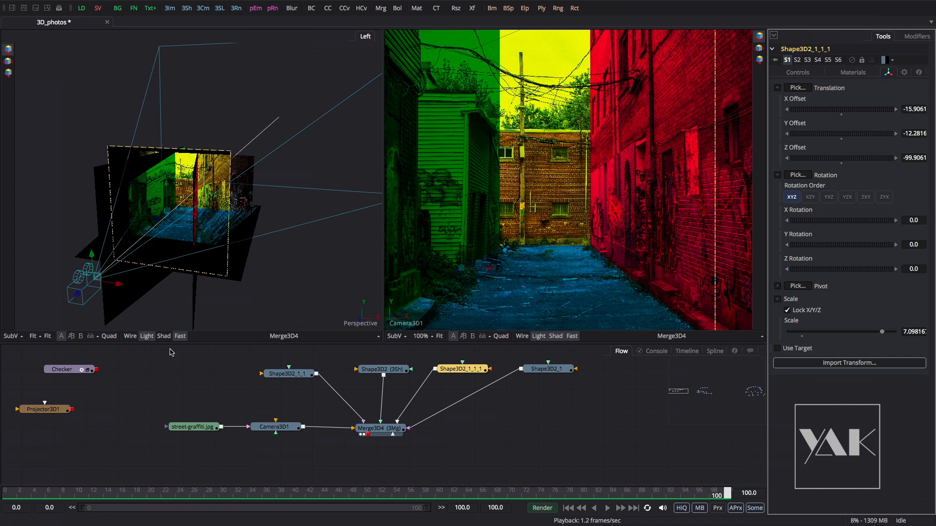
Disconnect the street-graffiti.jpg image from Camera3D1 to show the planes without the projected photo
mouse_move(172, 203)
left_mouse_down()
mouse_move(233, 200)
mouse_move(228, 163)
mouse_move(178, 173)
mouse_move(205, 185)
mouse_move(233, 218)
mouse_move(234, 278)
mouse_move(303, 183)
mouse_move(157, 222)
mouse_move(137, 205)
mouse_move(182, 192)
left_mouse_up()
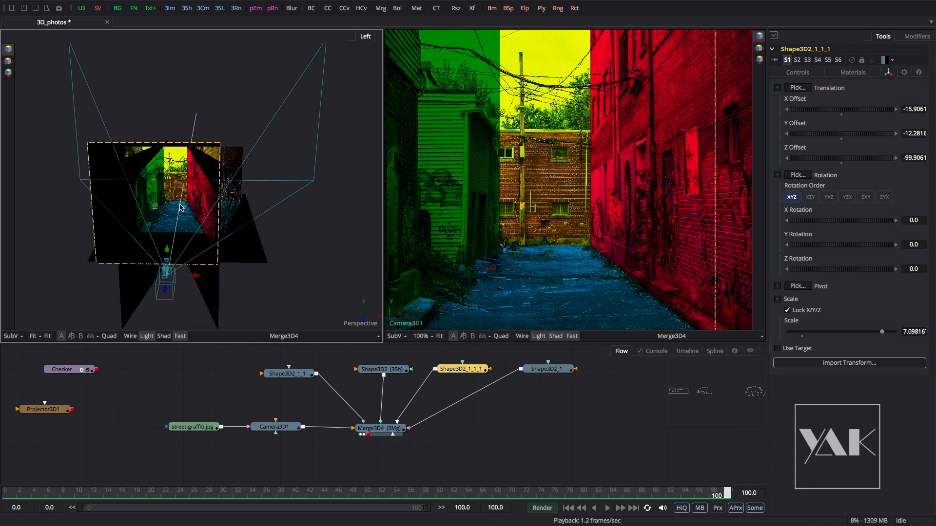
scroll(171, 212, "up", 5)
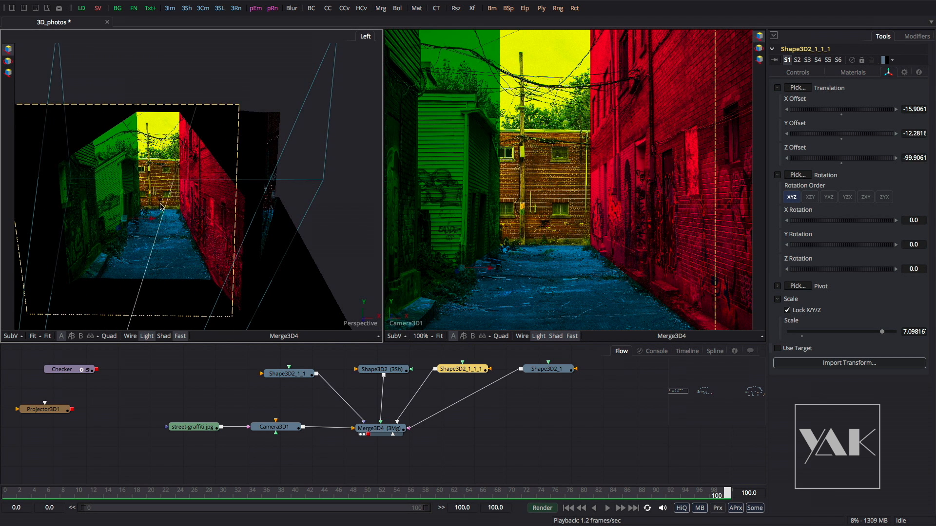
scroll(162, 214, "up", 5)
scroll(168, 220, "up", 5)
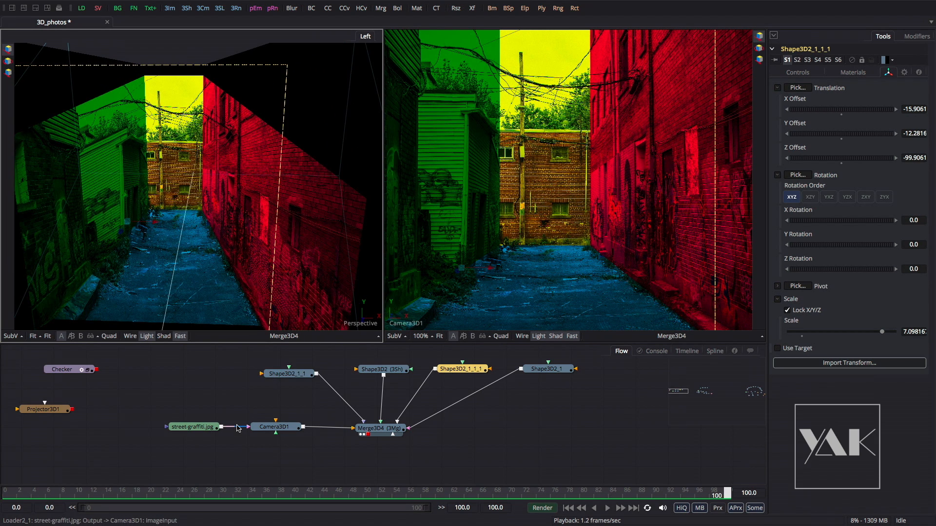
left_click_drag(240, 429, 240, 430)
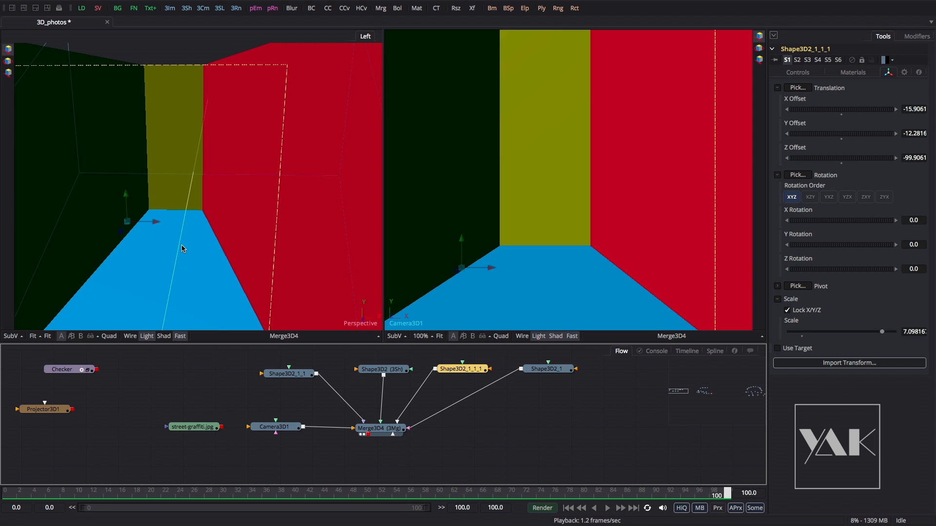
Set the green left wall's diffuse color to pure white using the grayscale color choices
left_click(294, 376)
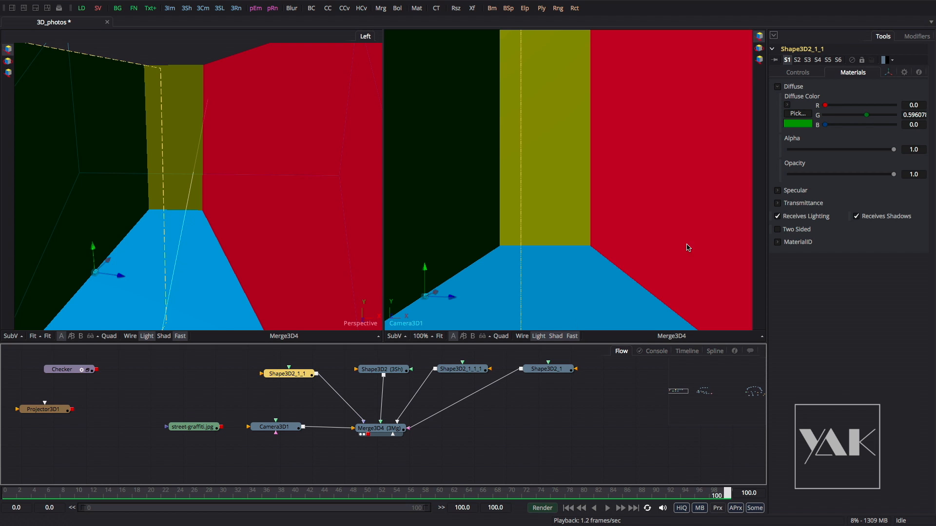
left_click(794, 114)
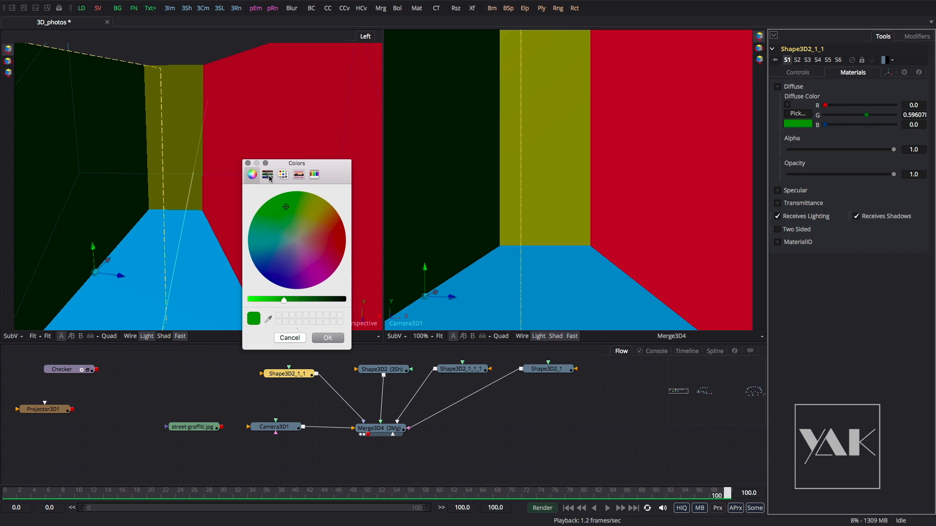
left_click(268, 175)
left_click(316, 228)
left_click(327, 338)
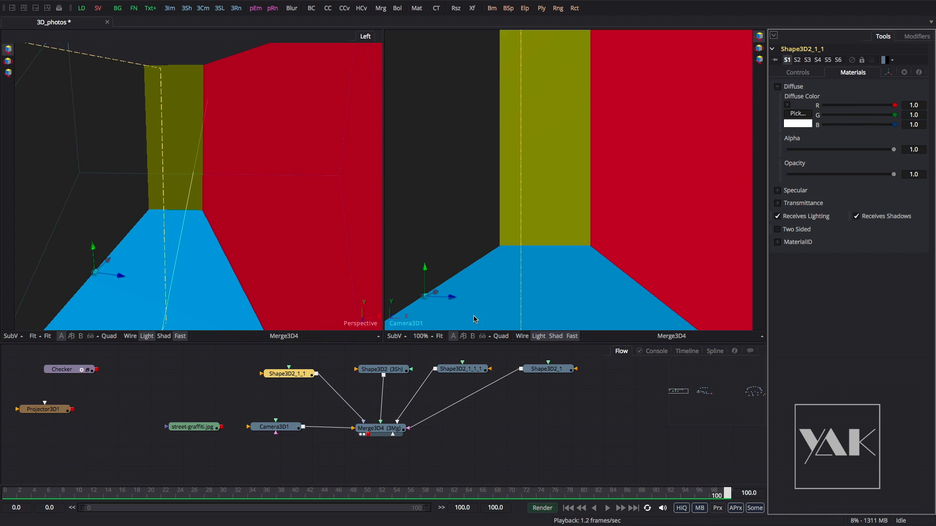
Set the blue ground plane's diffuse color to pure white
left_click(381, 369)
left_click(853, 72)
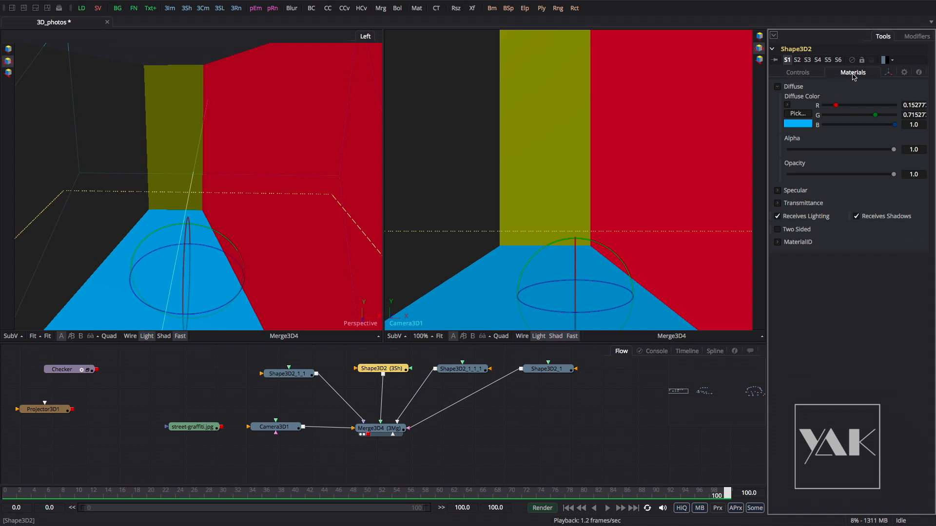
left_click(798, 113)
left_click(316, 231)
left_click(327, 337)
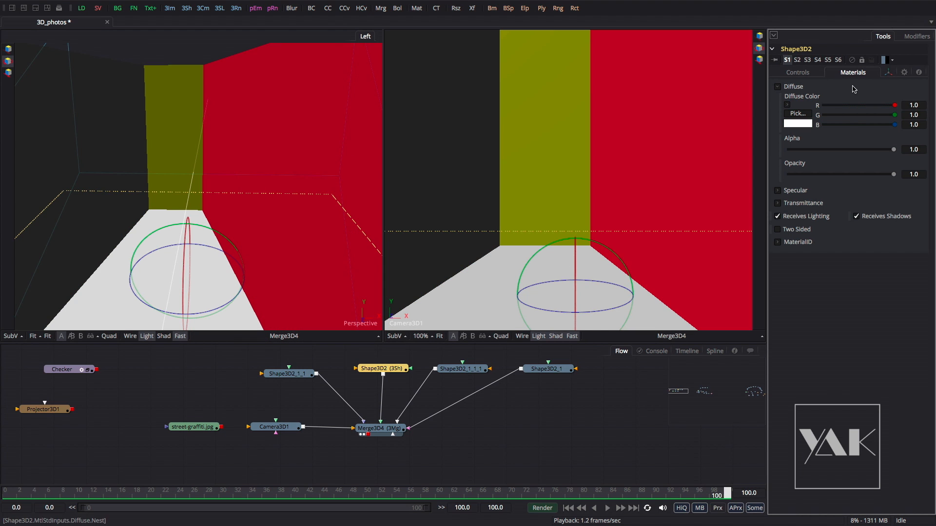
Set the yellow back wall's diffuse color to pure white
left_click(461, 369)
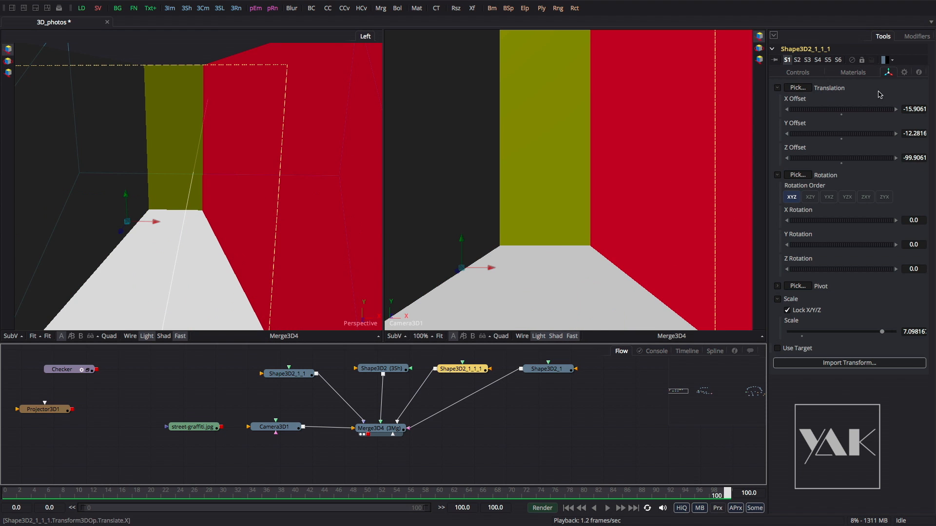
left_click(852, 72)
left_click(797, 113)
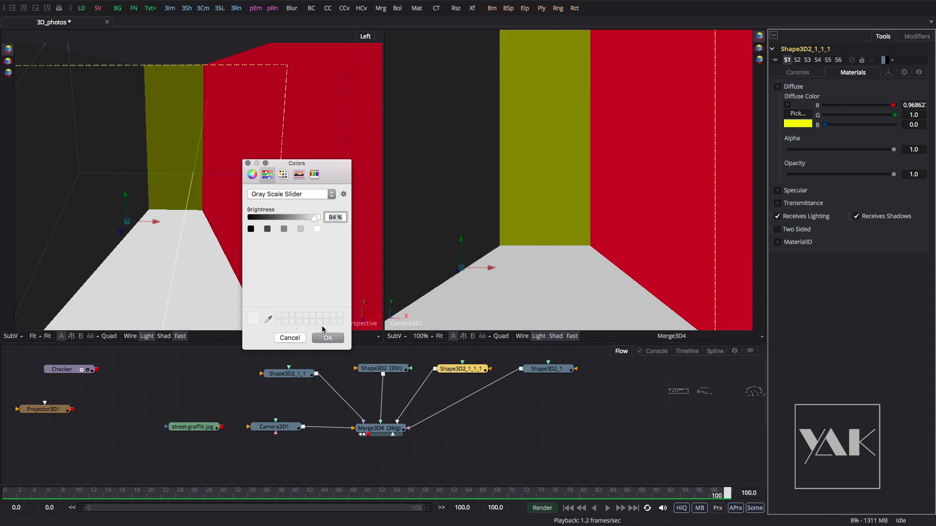
left_click(316, 231)
left_click(327, 337)
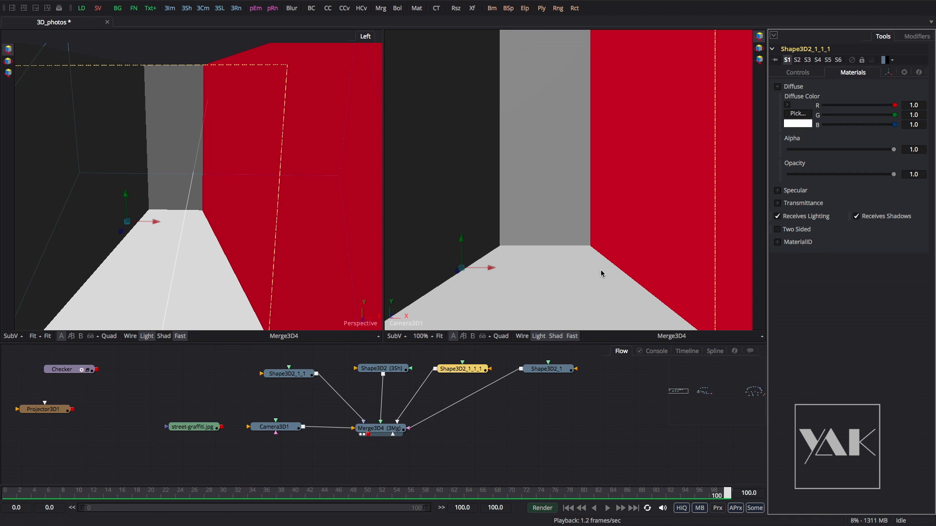
Set the red right wall's diffuse color to pure white
left_click(547, 369)
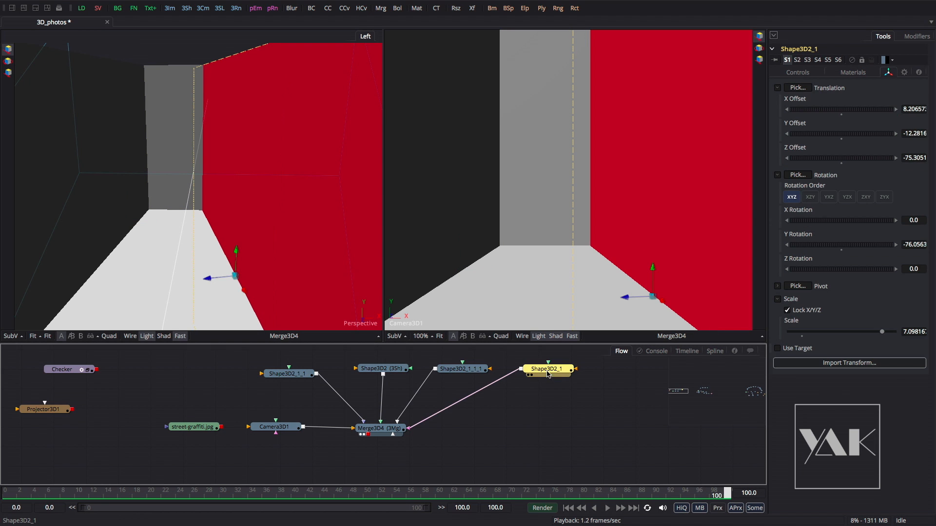
left_click(861, 74)
left_click(796, 116)
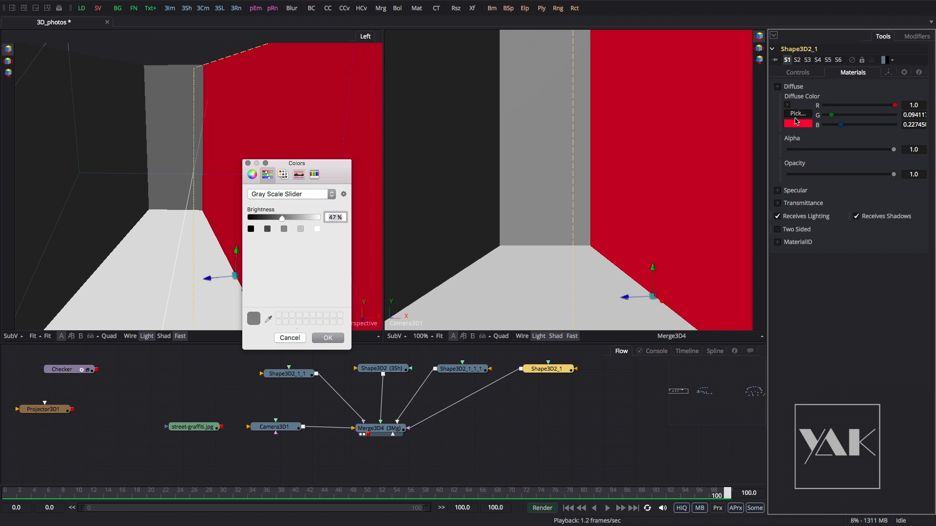
left_click(316, 230)
left_click(327, 338)
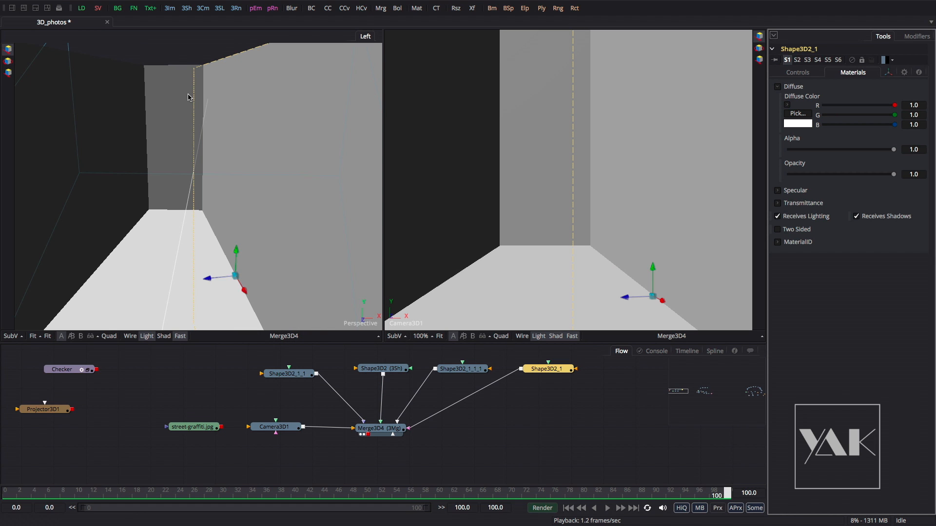
Reconnect street-graffiti.jpg to Camera3D1 to project the photo onto the white planes, and inspect the alley in the perspective view
left_click(149, 336)
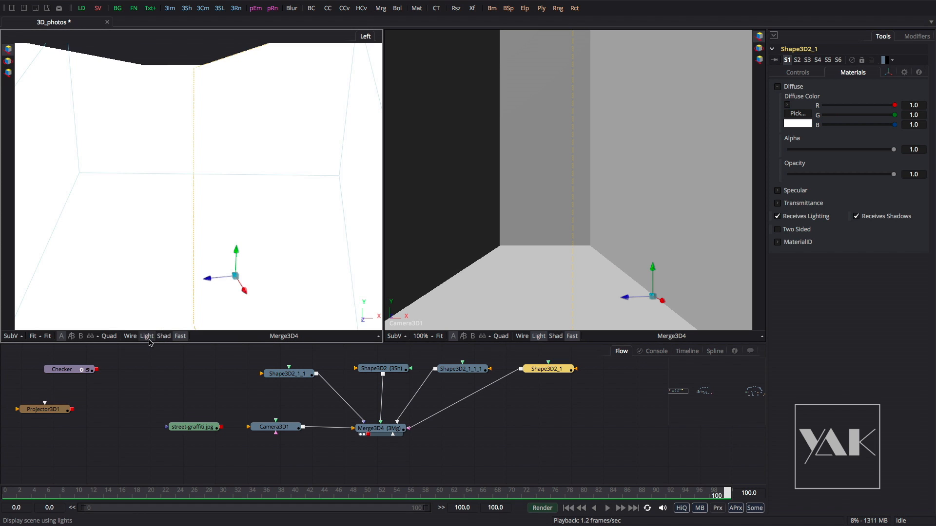
left_click(146, 336)
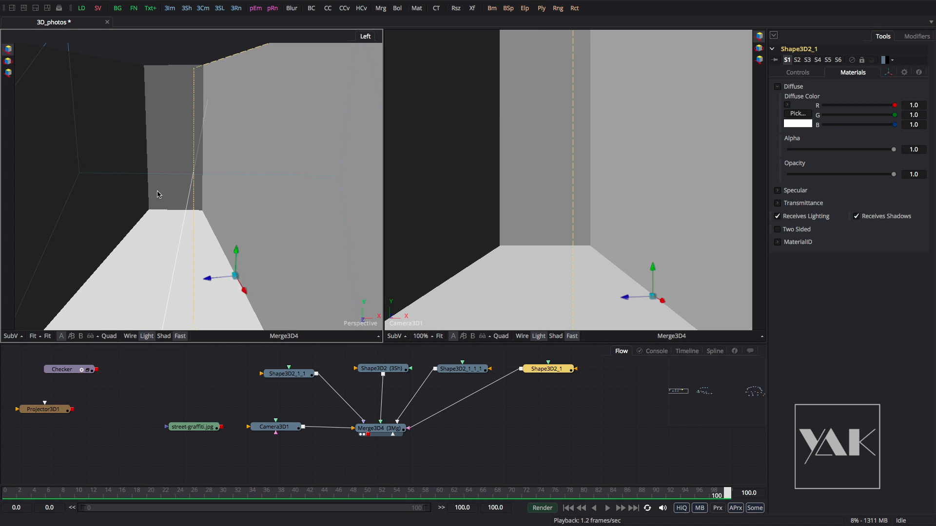
left_click_drag(179, 246, 189, 318)
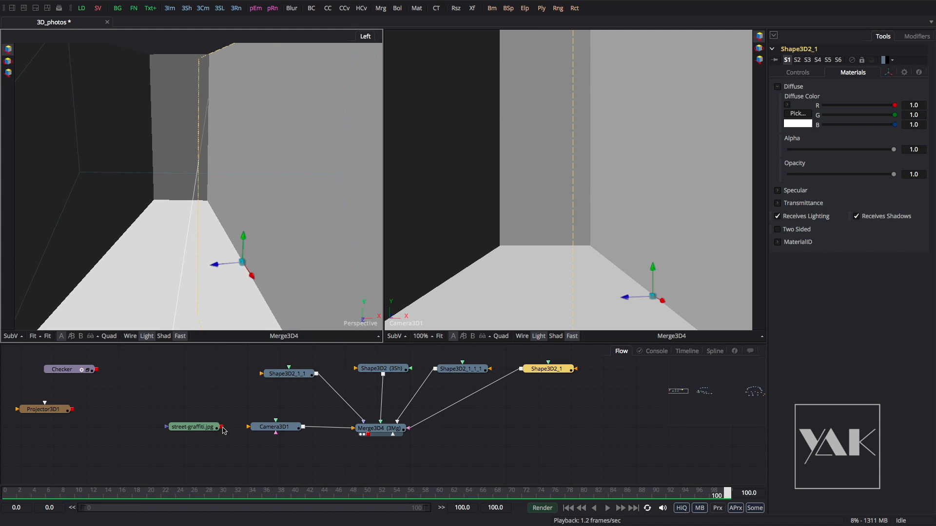
left_click_drag(221, 427, 249, 428)
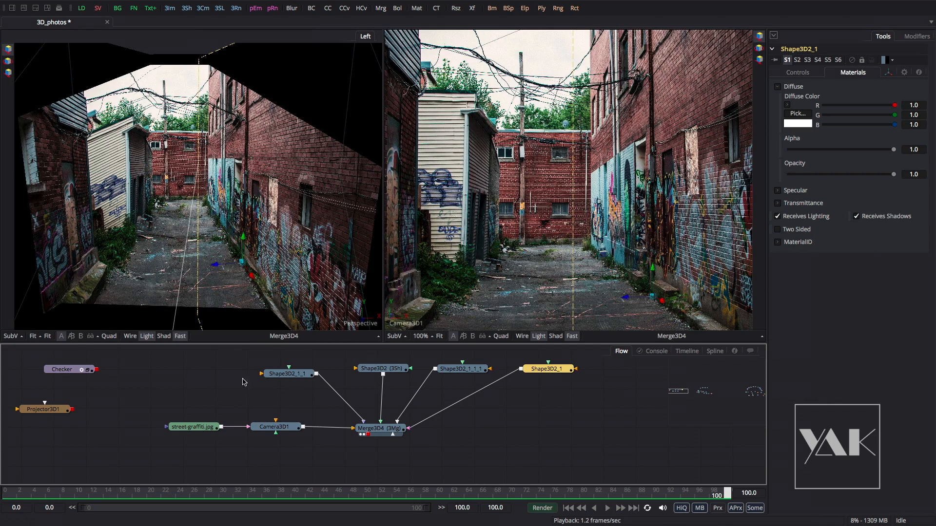
left_click_drag(177, 204, 247, 298)
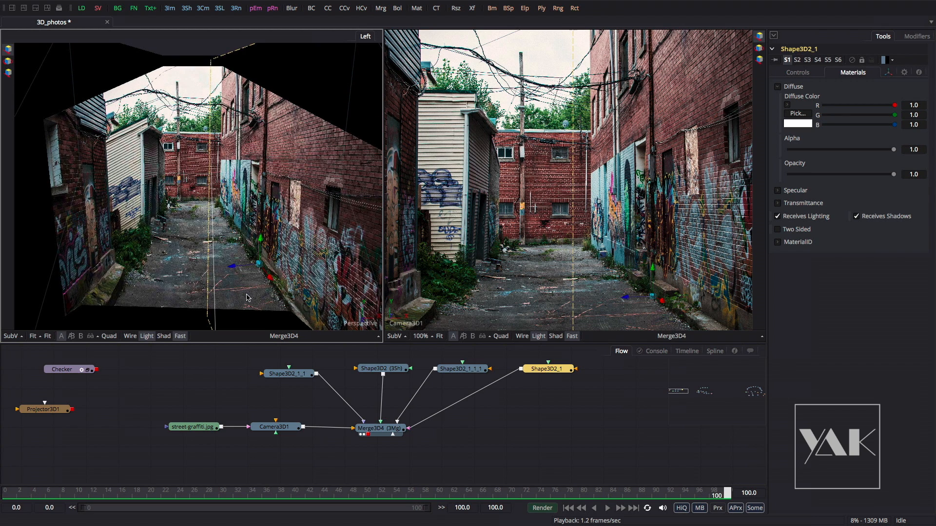
Add a new Camera 3D, connect it to Merge3D4 and place it beside the merge in the flow
left_click(281, 429)
left_click_drag(281, 430, 278, 428)
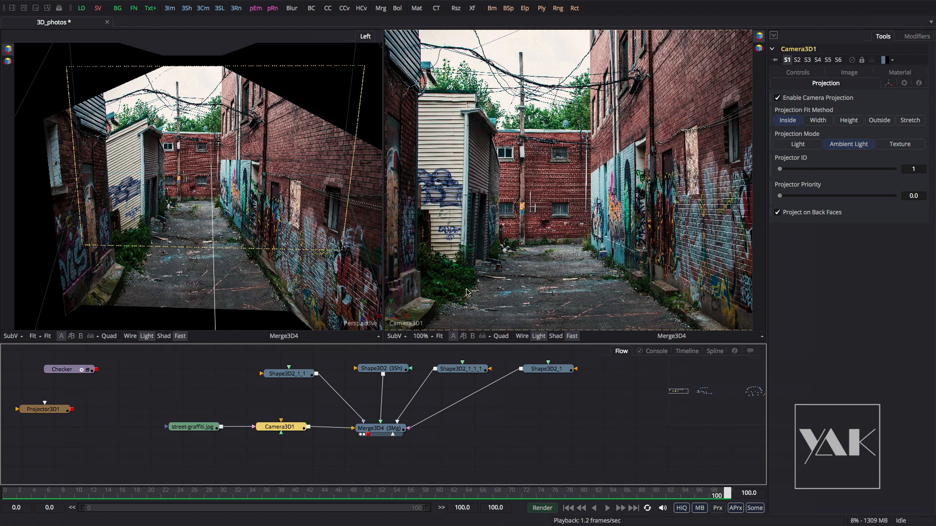
right_click(490, 436)
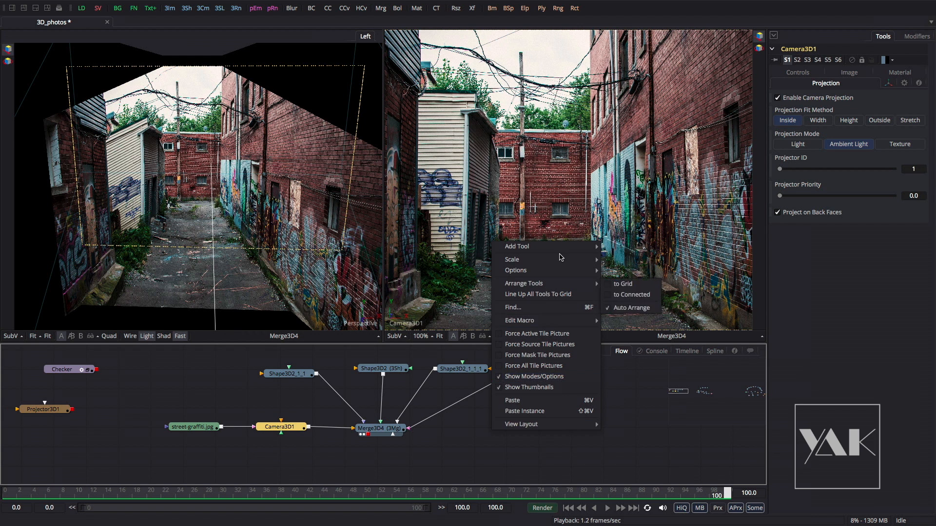
mouse_move(564, 248)
mouse_move(643, 252)
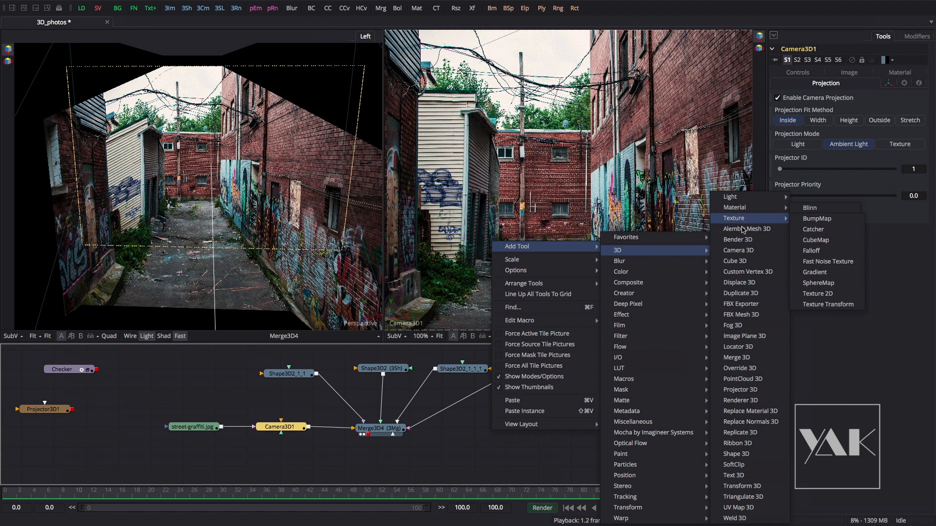
left_click(734, 251)
left_click_drag(497, 432, 409, 430)
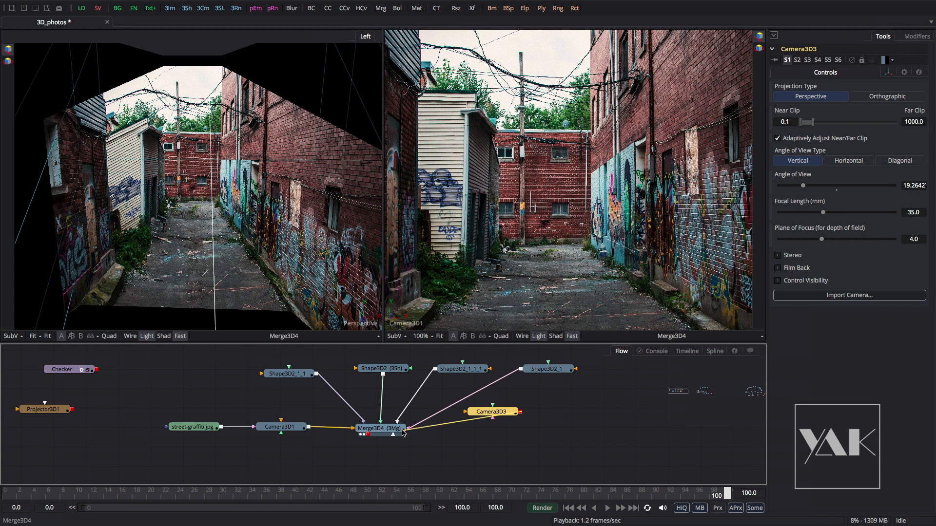
left_click_drag(497, 415, 517, 433)
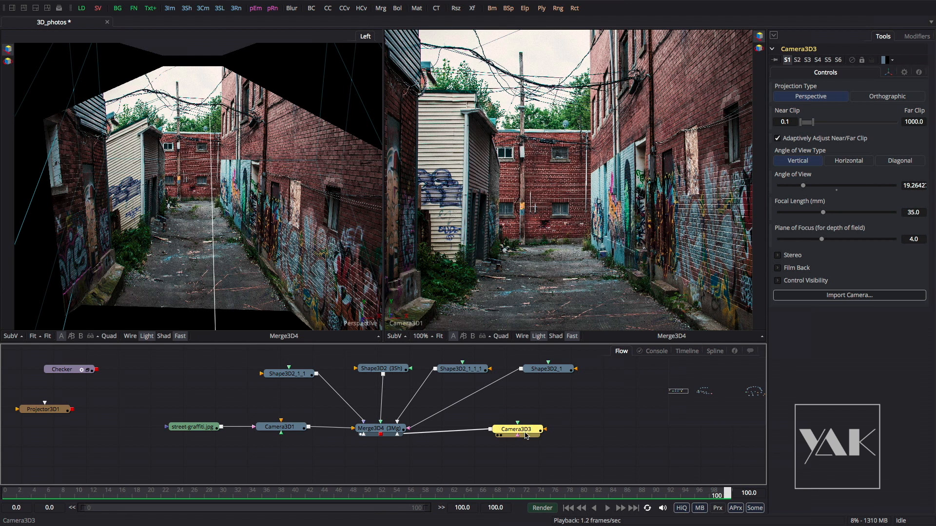
Look through Camera3D3 in the second view and set its focal length to about 41.56 mm and plane of focus to about 4.26
right_click(535, 240)
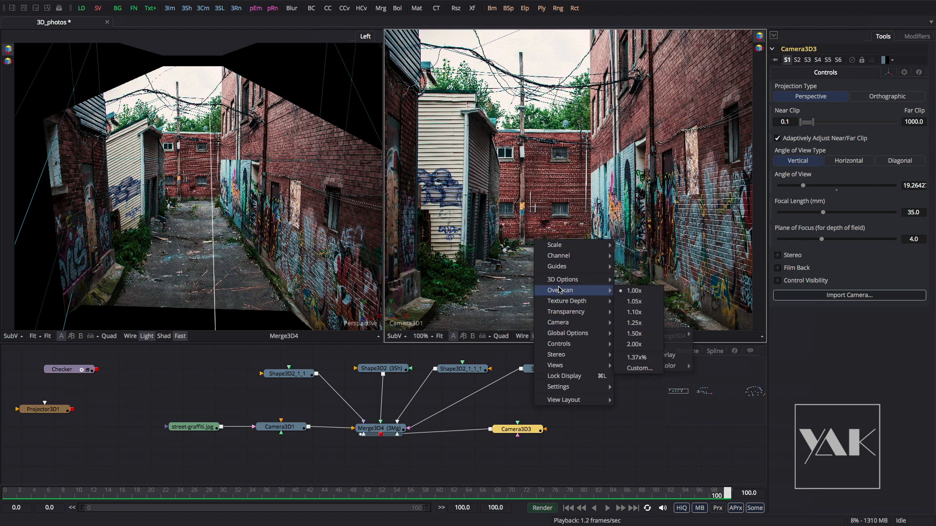
mouse_move(560, 324)
left_click(638, 324)
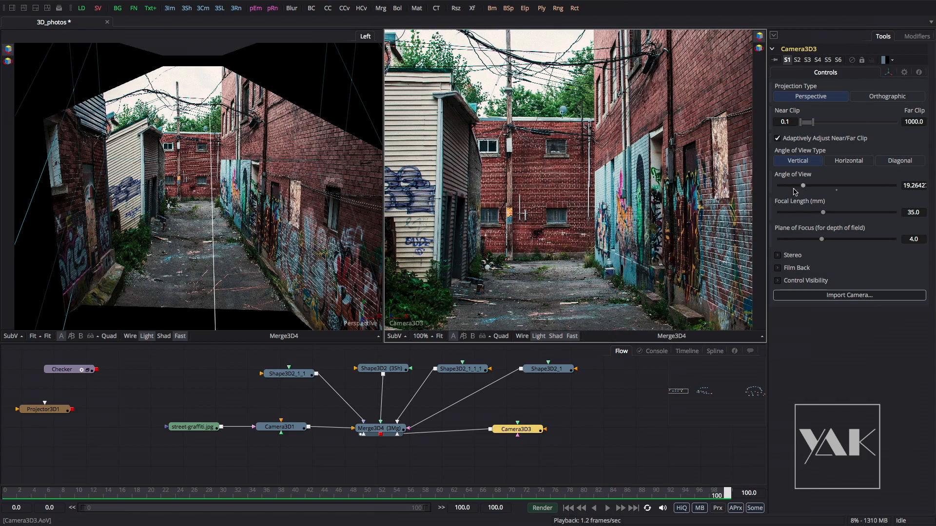
left_click_drag(805, 189, 800, 190)
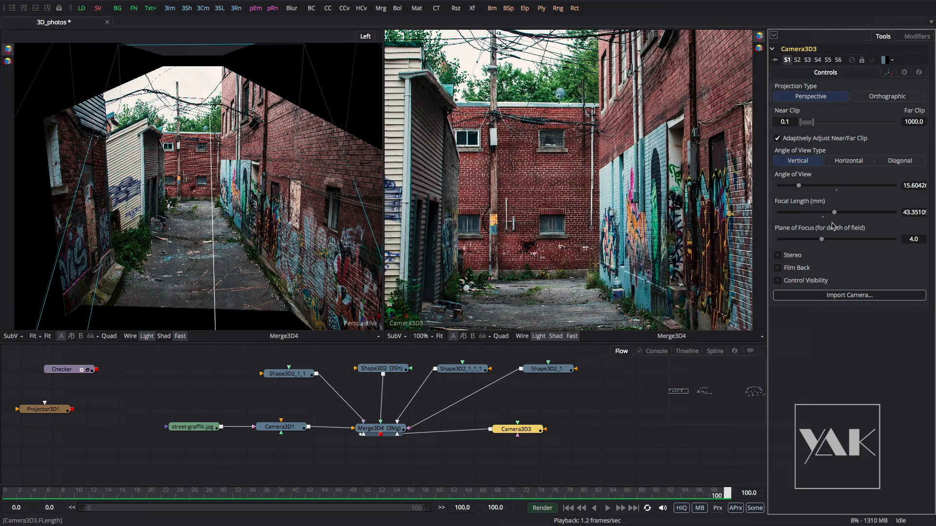
left_click_drag(824, 239, 831, 215)
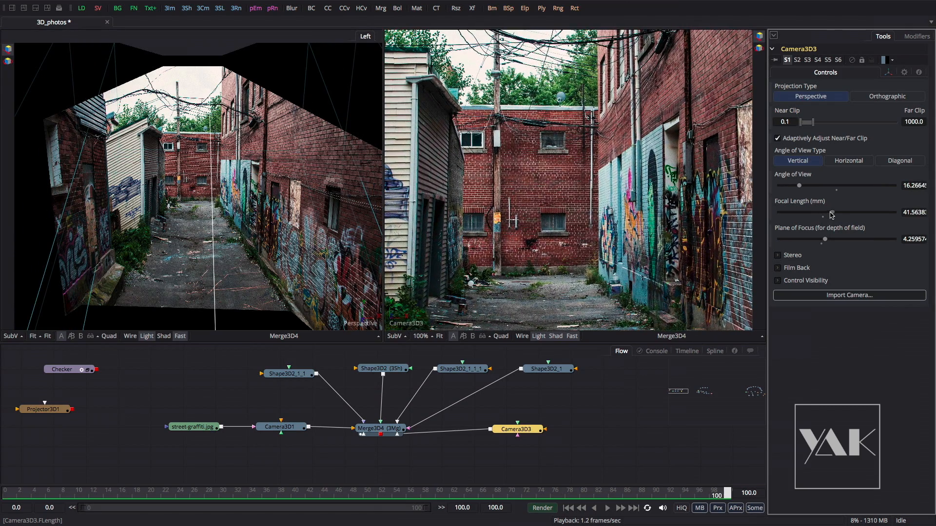
Move Camera3D3 into the alley with a Y offset of about -6.67 and a Z offset of about -35.12
left_click(888, 72)
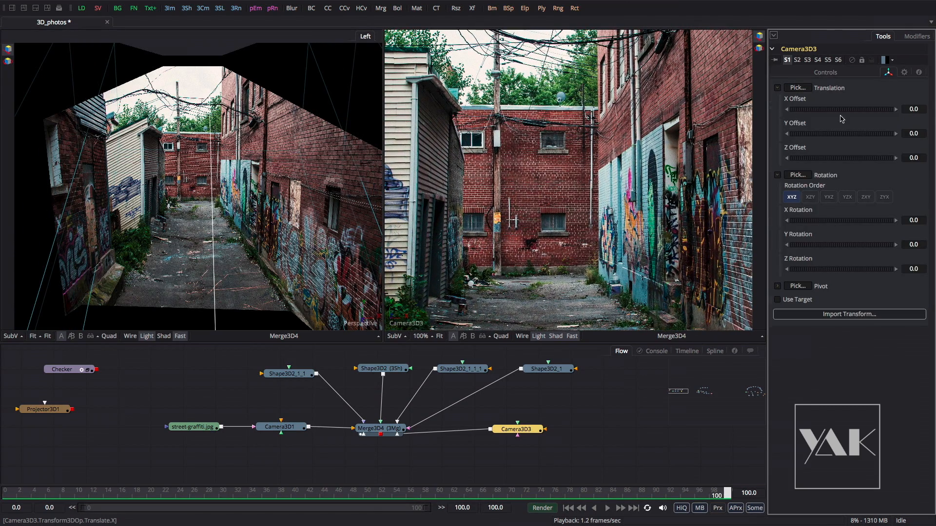
left_click_drag(840, 134, 626, 173)
left_click_drag(197, 177, 168, 237)
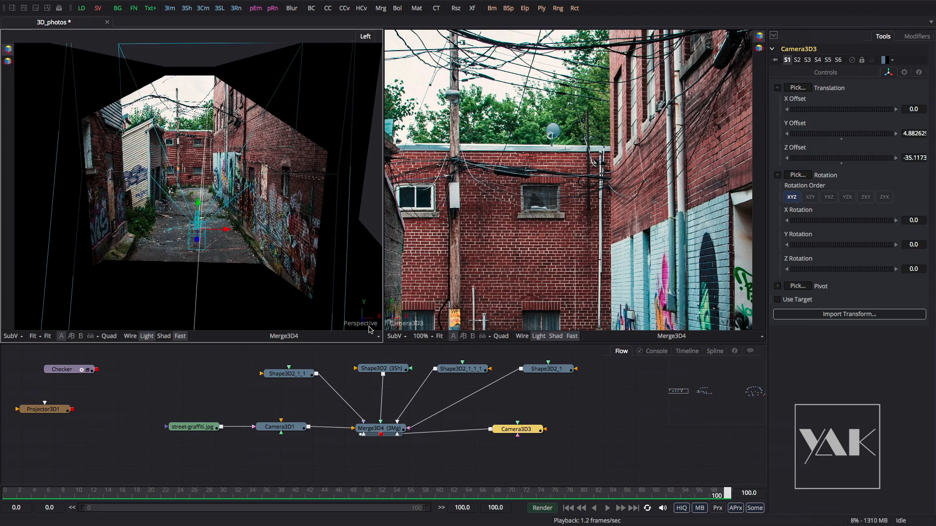
mouse_move(519, 432)
left_mouse_down()
mouse_move(513, 423)
mouse_move(518, 430)
left_mouse_up()
left_click_drag(751, 178, 744, 156)
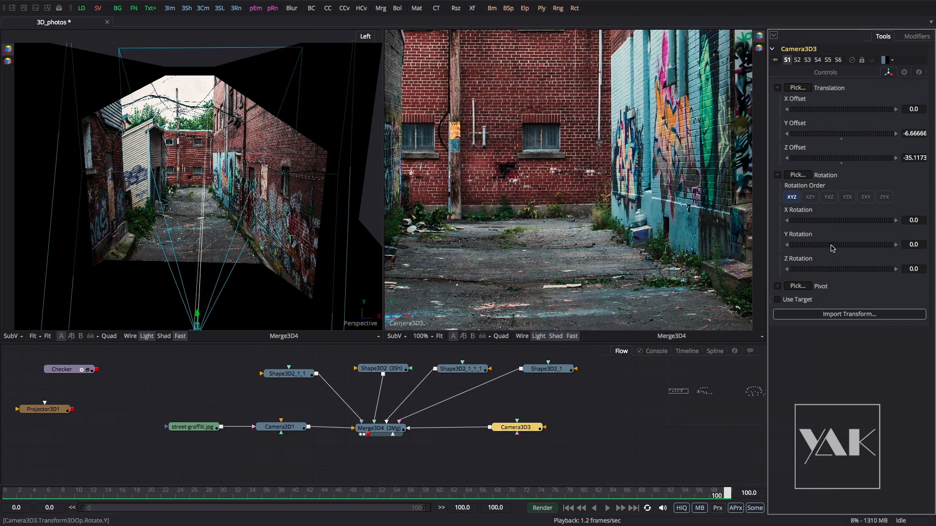
Turn Camera3D3 toward the right wall with a Y rotation of about -10.14 and move it to a Z offset of about -33.71
scroll(831, 248, "up", 5)
scroll(832, 249, "down", 8)
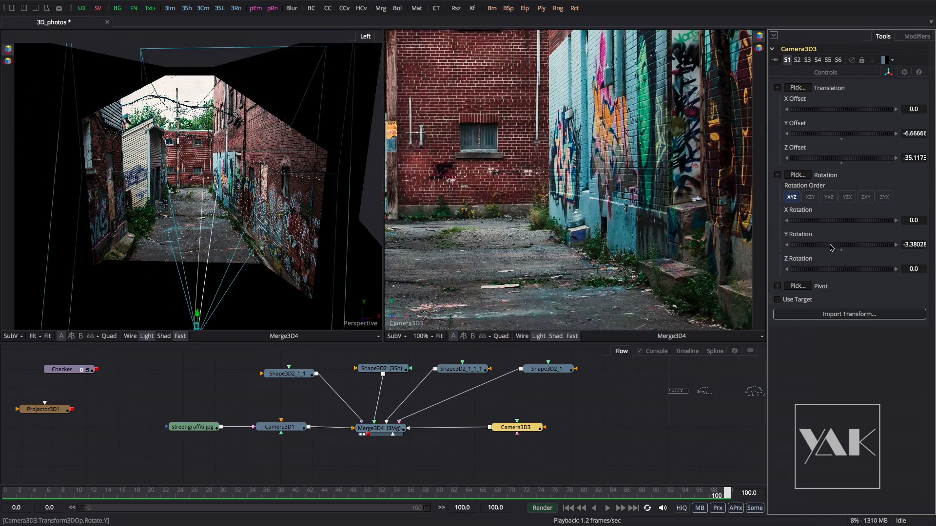
scroll(831, 248, "down", 6)
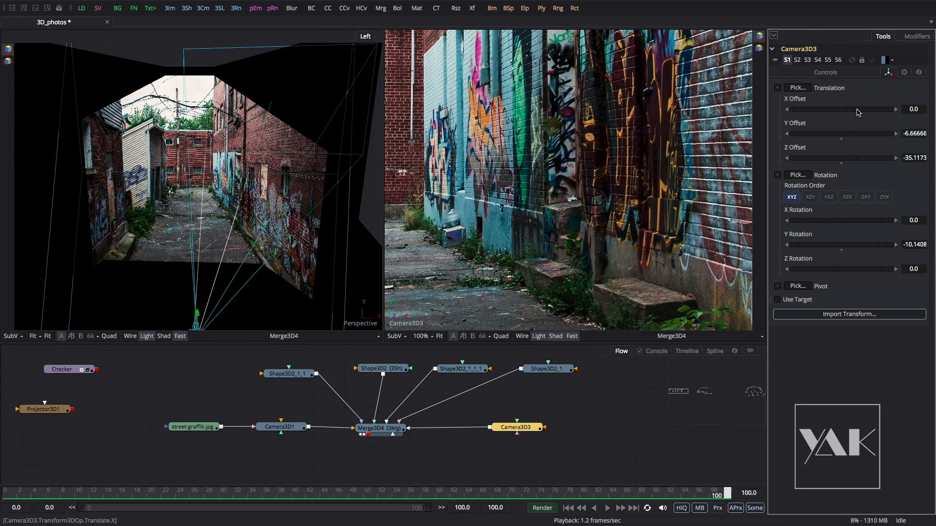
scroll(842, 159, "up", 5)
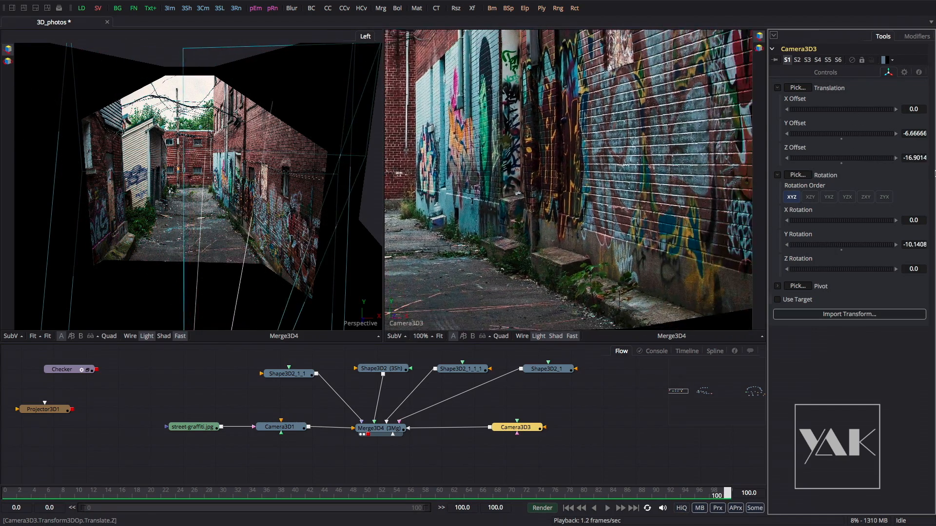
scroll(715, 195, "up", 10)
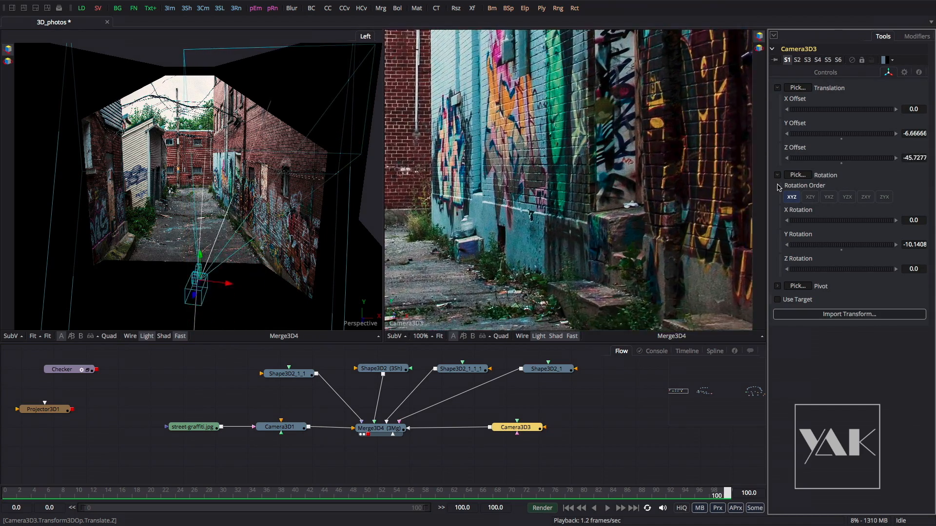
left_click_drag(716, 195, 847, 206)
Reframe Camera3D3 with a Y rotation of about 3.38, a Y offset of about -0.58 and an X rotation of about -6.76
left_click_drag(831, 245, 835, 248)
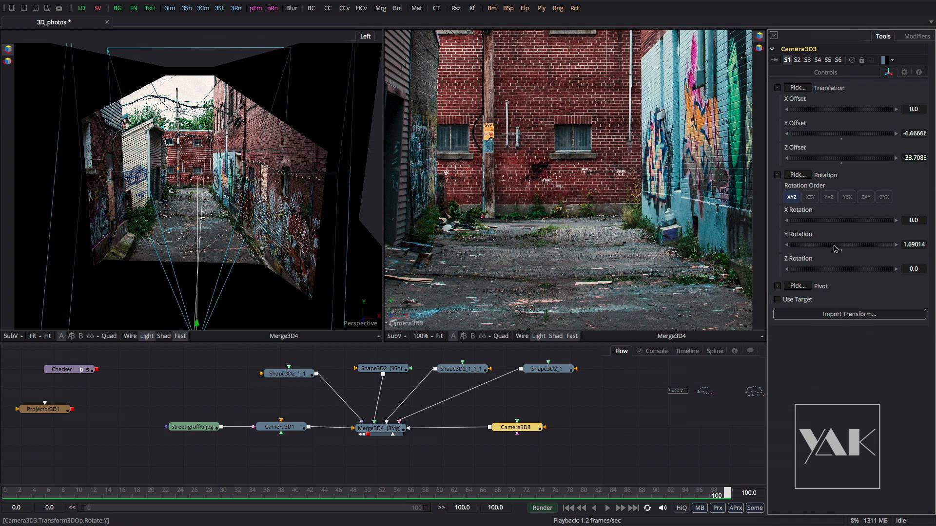
left_click_drag(834, 248, 835, 248)
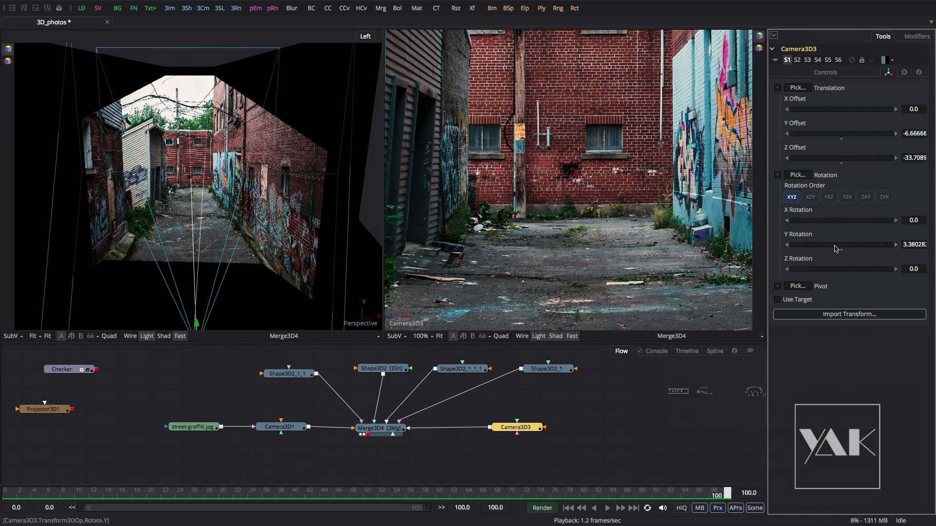
left_click_drag(870, 134, 853, 139)
left_click_drag(843, 222, 840, 220)
Go to the prepared node setup with the FUSION text and show Merge3D2 in both views
scroll(547, 403, "right", 5)
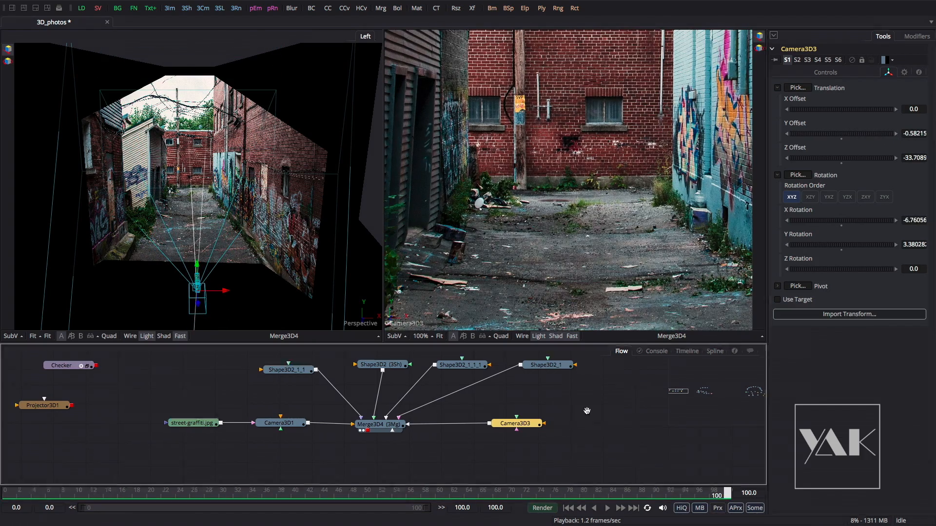
left_click_drag(687, 393, 705, 391)
left_click_drag(359, 398, 463, 204)
left_click_drag(359, 399, 213, 162)
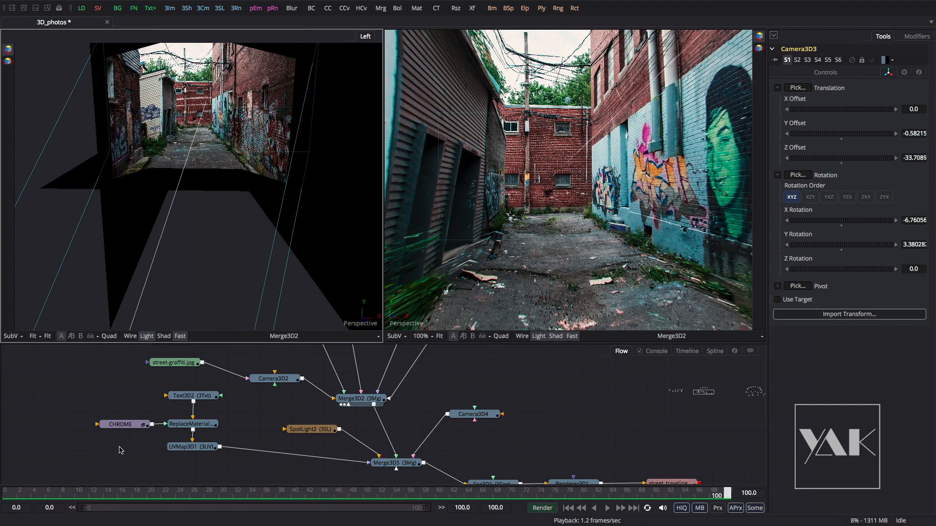
Go to frame 0 and show Merge3D5 in both views to examine the cameras, light and 3D text in the alley
left_click(709, 493)
left_click_drag(709, 494, 5, 493)
left_click_drag(394, 466, 252, 241)
left_click_drag(195, 270, 175, 267)
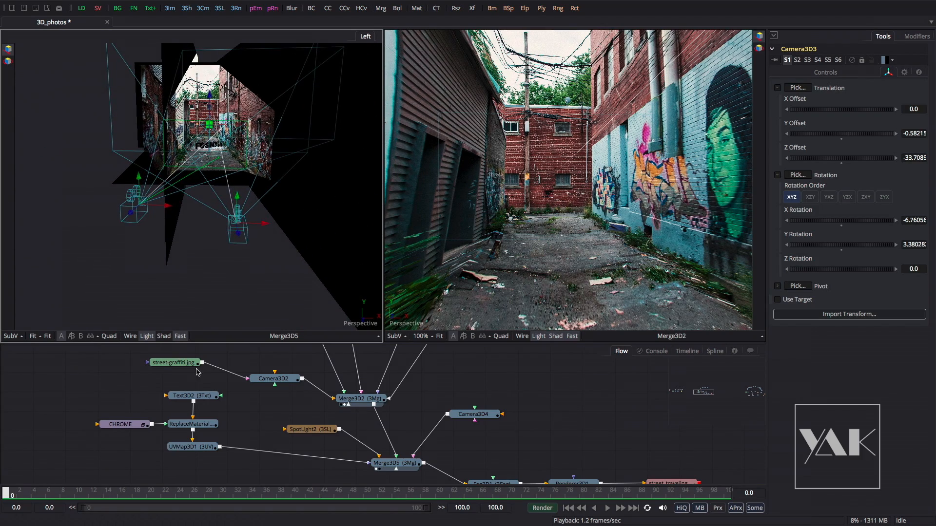
left_click_drag(292, 217, 265, 248)
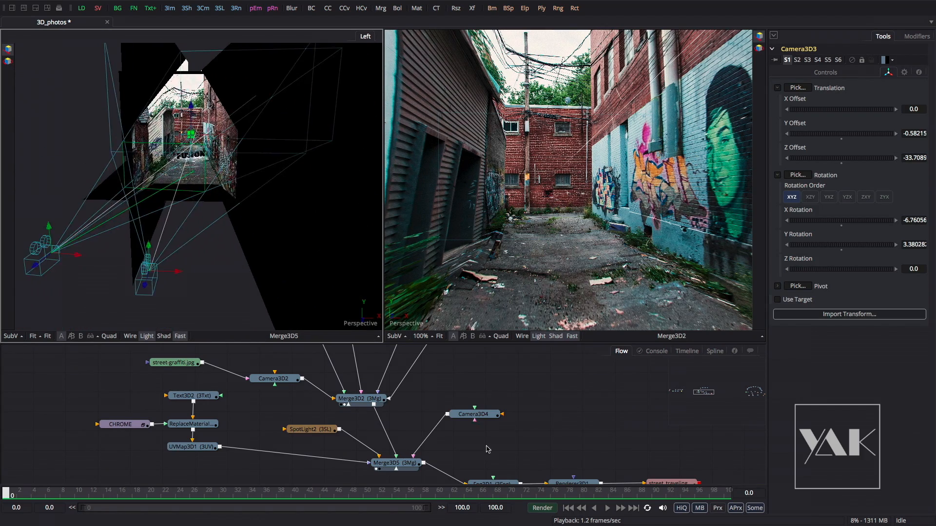
key("2")
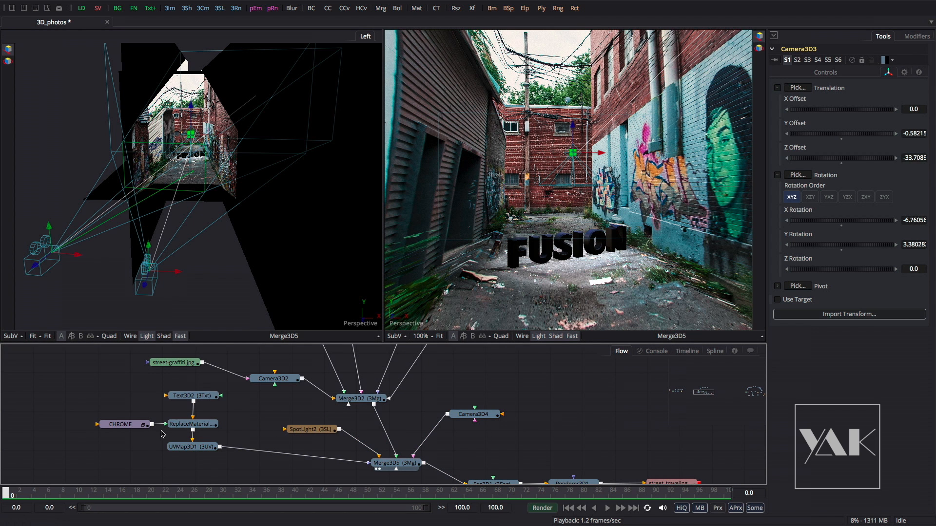
Look through Camera3D4 in the second view and scrub the timeline to frame 41 to review the camera move
left_click_drag(7, 493, 583, 474)
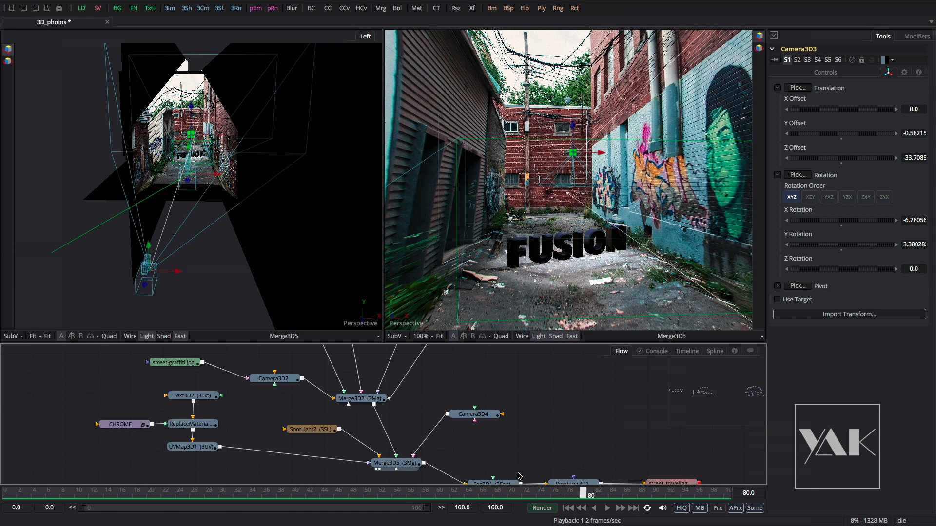
right_click(574, 245)
mouse_move(595, 329)
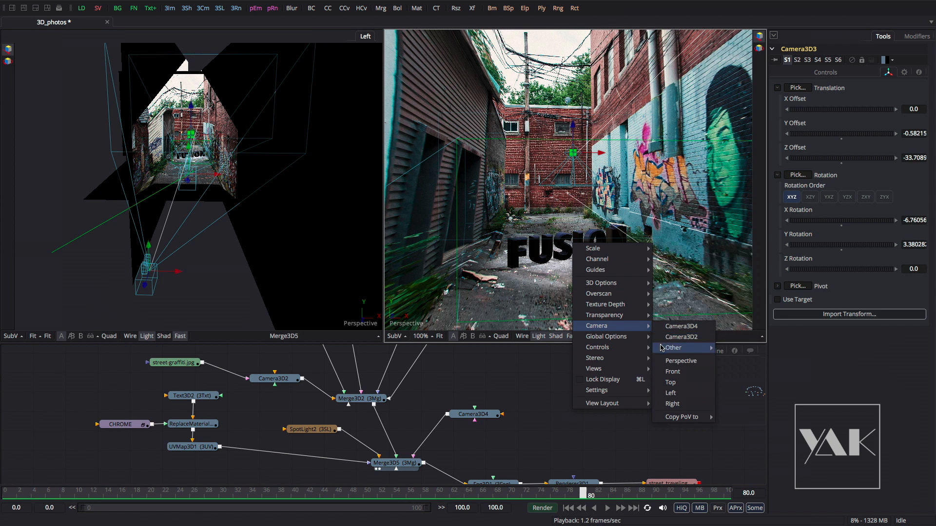
left_click(667, 326)
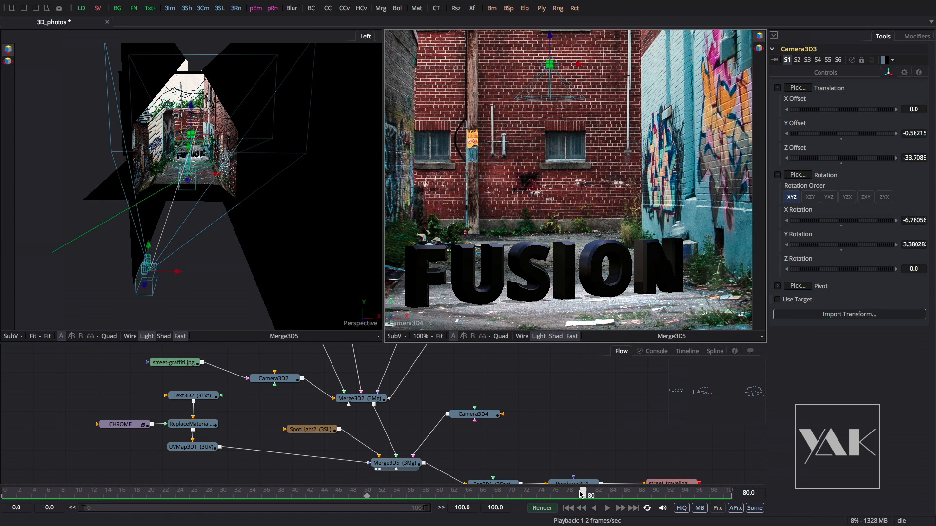
left_click(258, 491)
left_click_drag(258, 490, 303, 490)
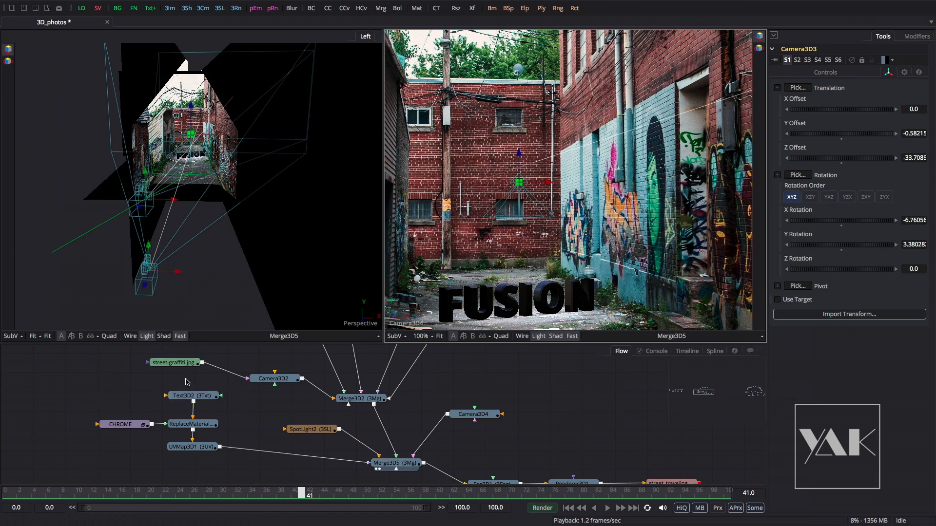
Replace the FUSION wording of the Text3D2 node with YAK
left_click(189, 398)
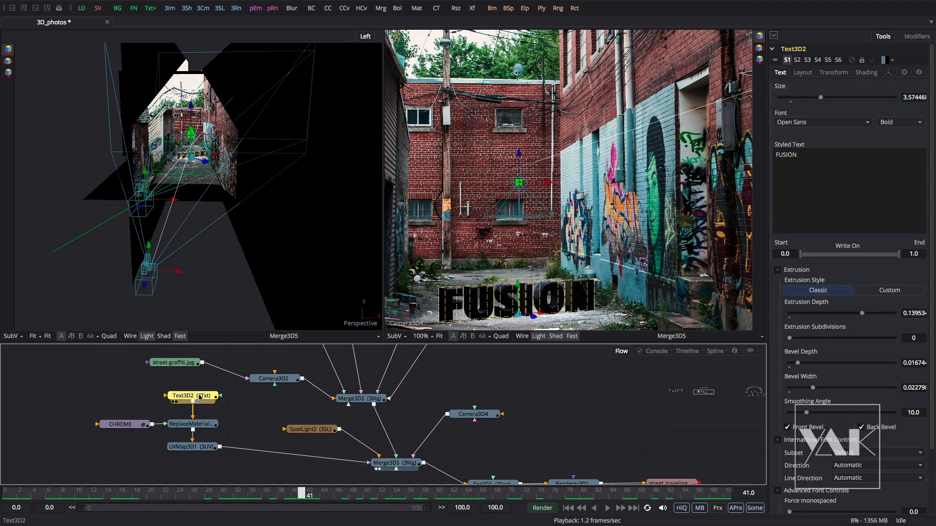
left_click_drag(192, 398, 191, 397)
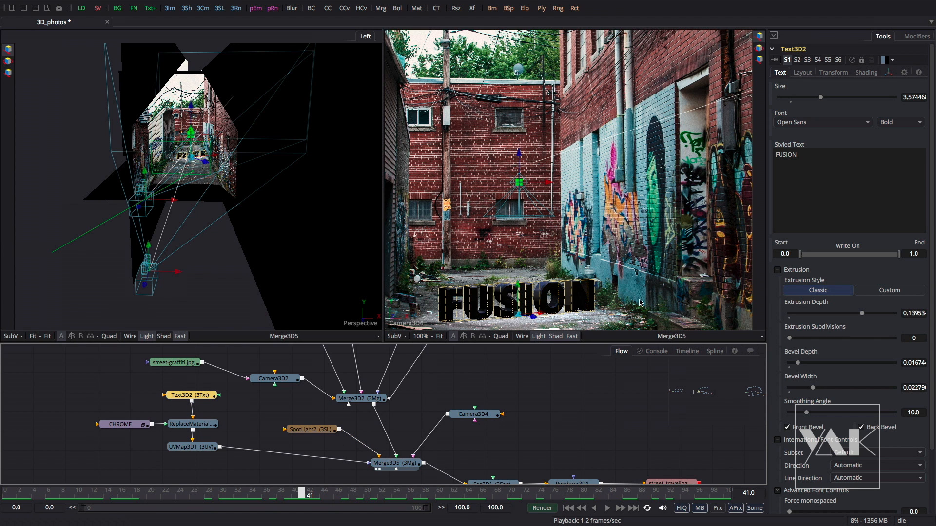
left_click_drag(800, 155, 761, 155)
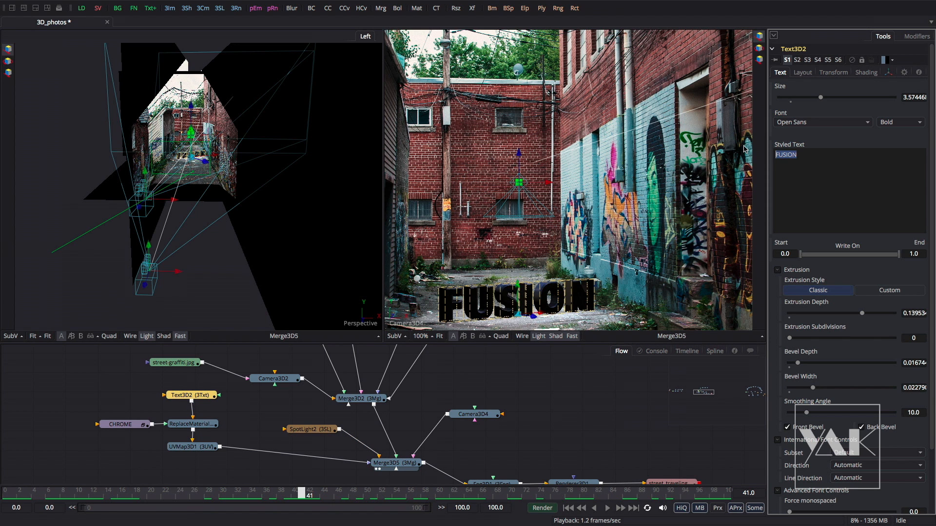
type("YAK")
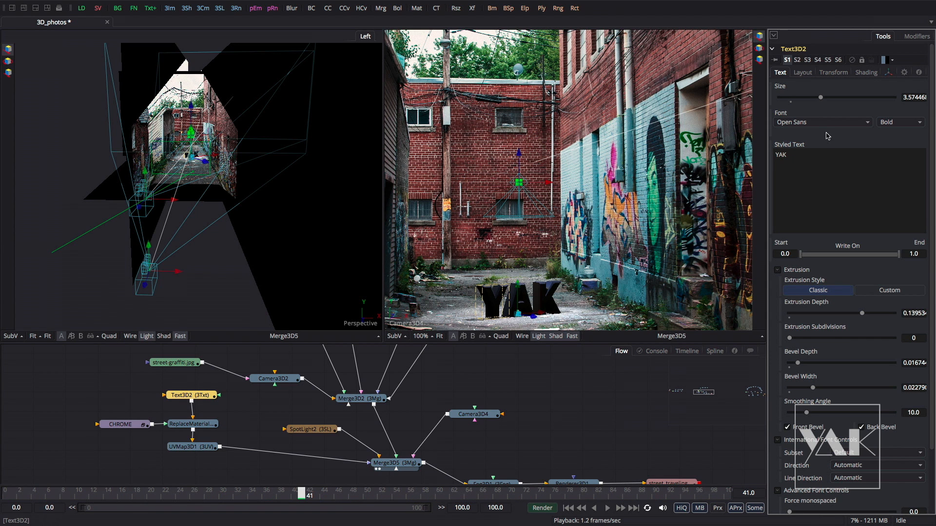
Enlarge the YAK text, set its X offset to about -1.98 and go to frame 0 to check its placement
left_click_drag(821, 100, 866, 97)
left_click(888, 72)
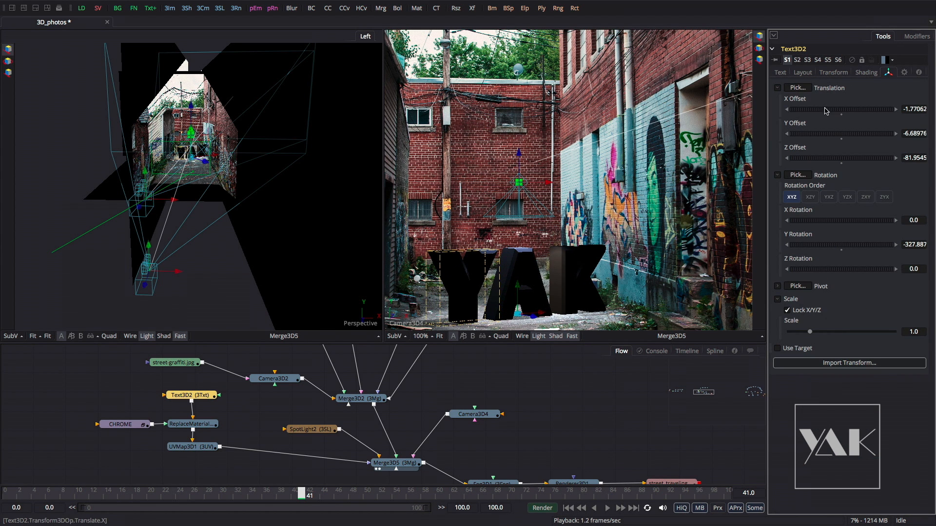
left_click_drag(826, 113, 836, 114)
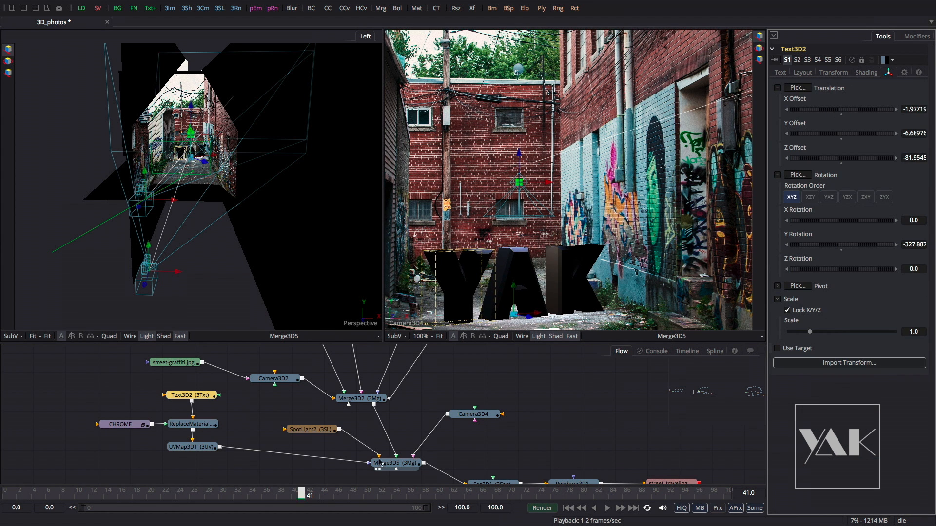
left_click(310, 494)
left_click_drag(317, 495, 0, 466)
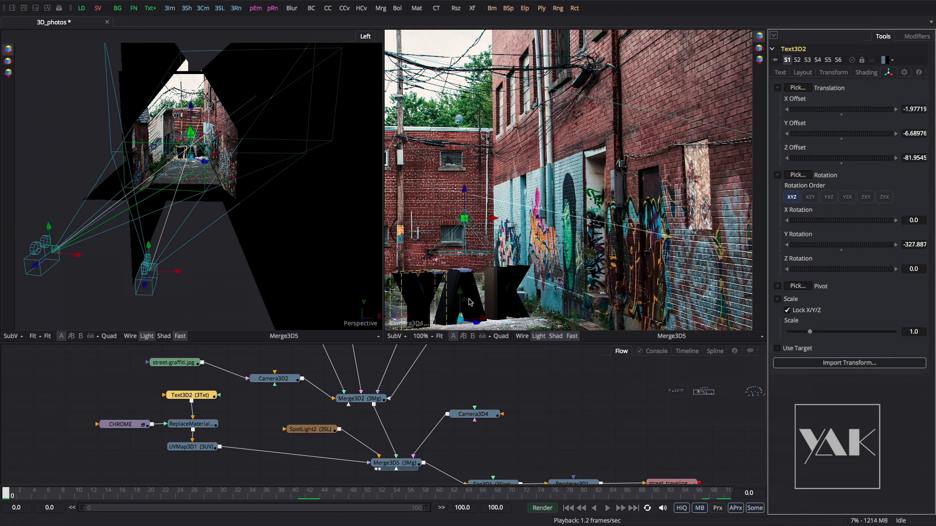
Examine SpotLight2's settings, preview the CHROME material in the first view and return that view to Merge3D5
left_click_drag(404, 429, 326, 401)
left_click_drag(312, 435, 324, 445)
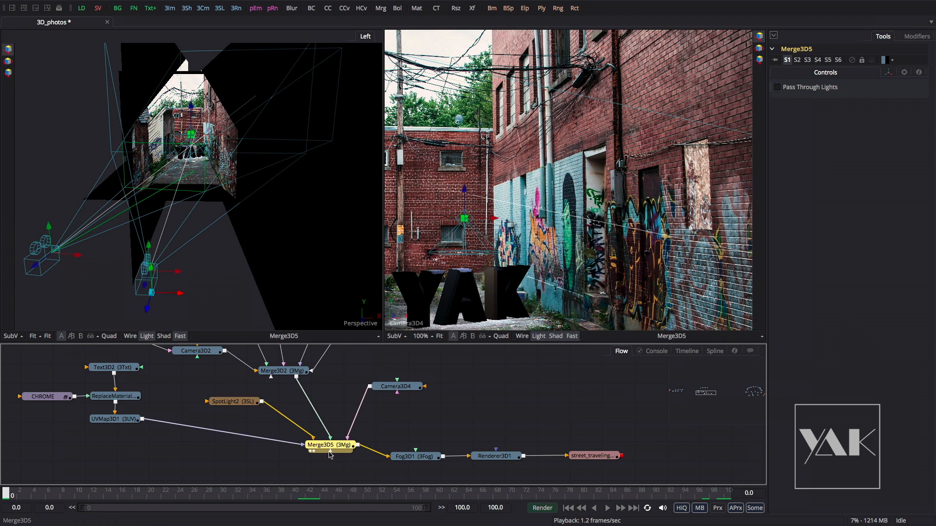
left_click_drag(237, 401, 259, 415)
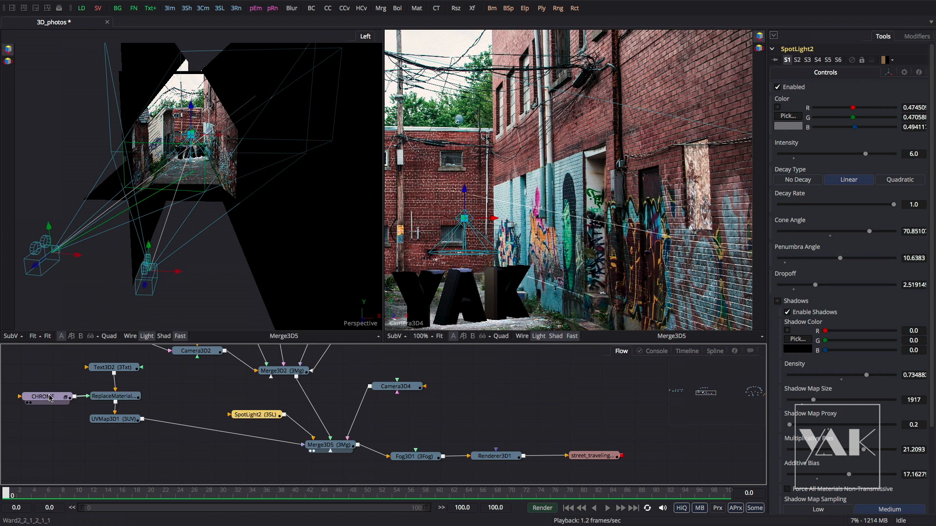
left_click(28, 403)
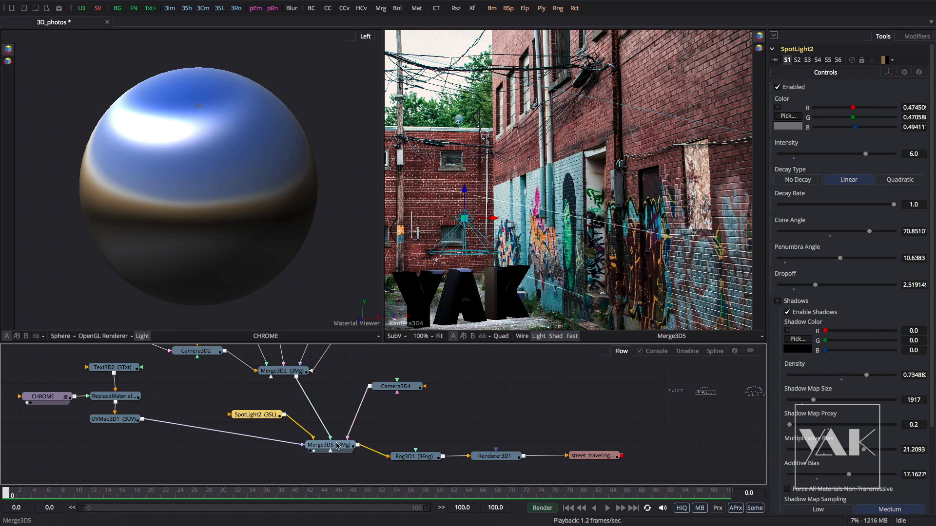
left_click_drag(330, 445, 263, 226)
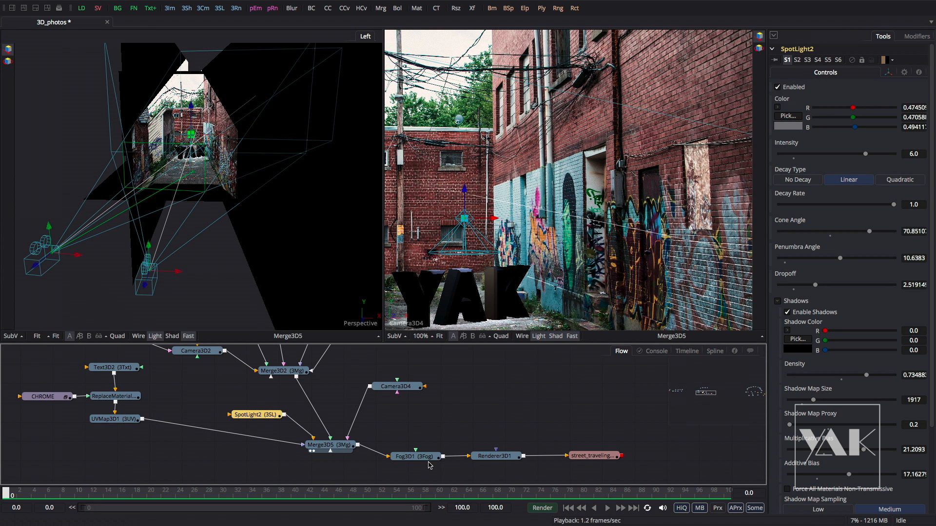
Show Fog3D1 in the second view, switch to a single-view layout and show Fog3D1 there
left_click_drag(414, 459, 479, 301)
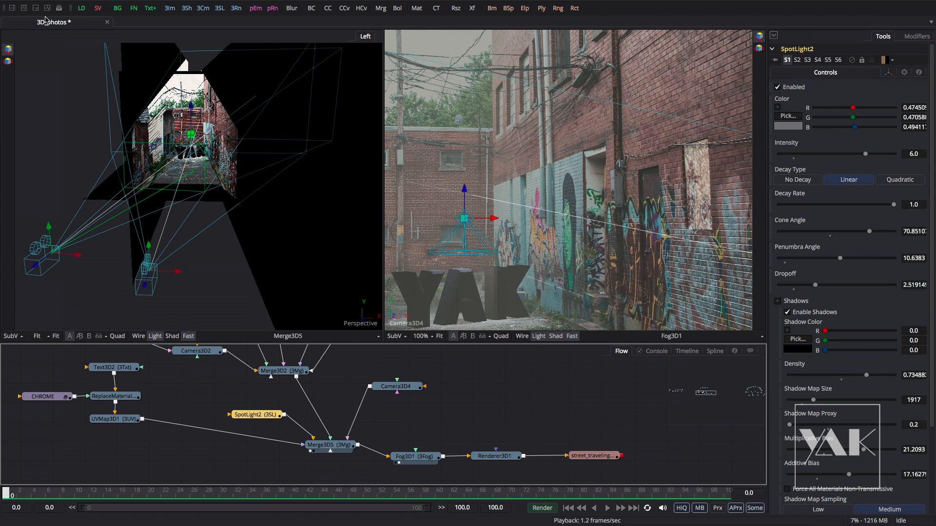
left_click(13, 8)
left_click_drag(404, 452, 384, 199)
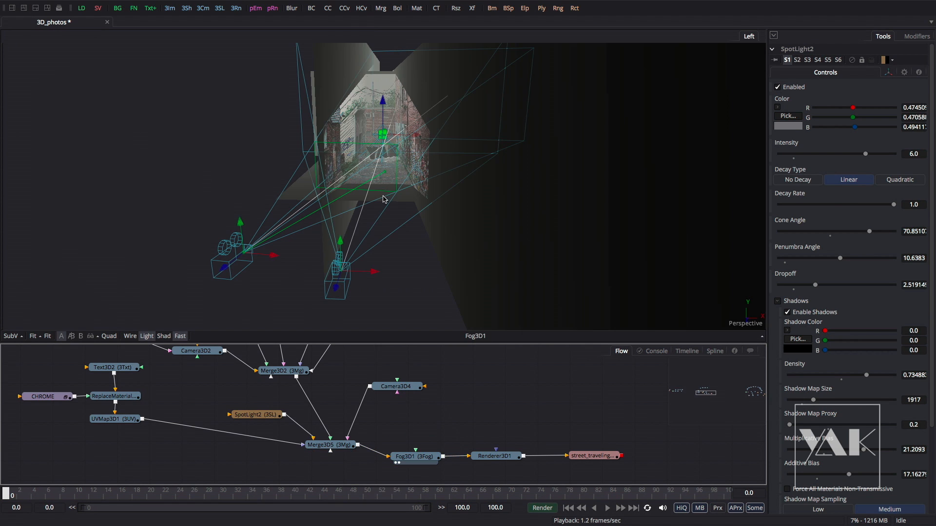
Find the Fog 3D tool in the 3D category of the tool library, then close the library
right_click(401, 248)
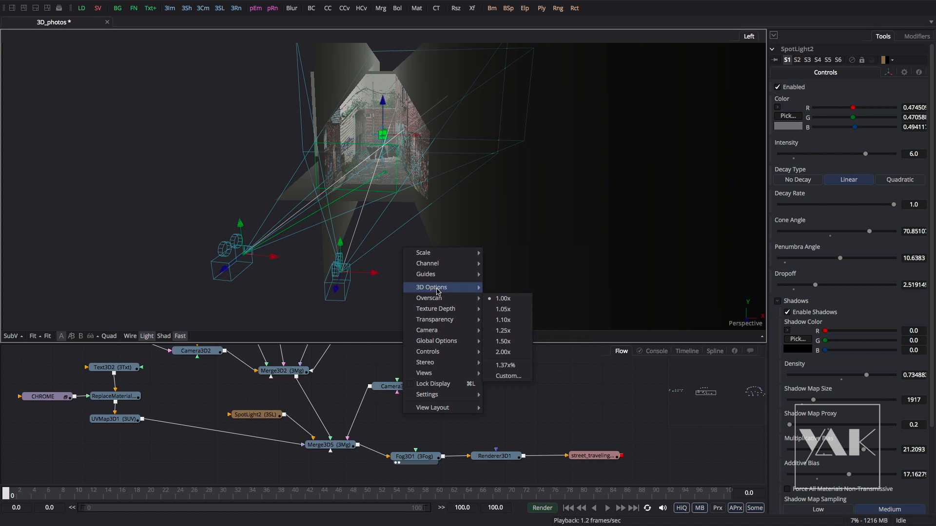
left_click(58, 8)
left_click(59, 9)
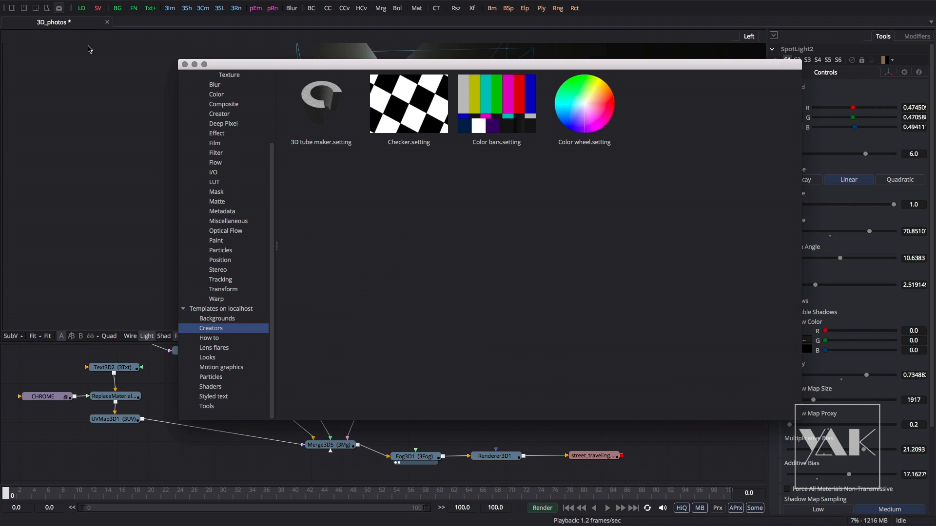
scroll(262, 73, "up", 3)
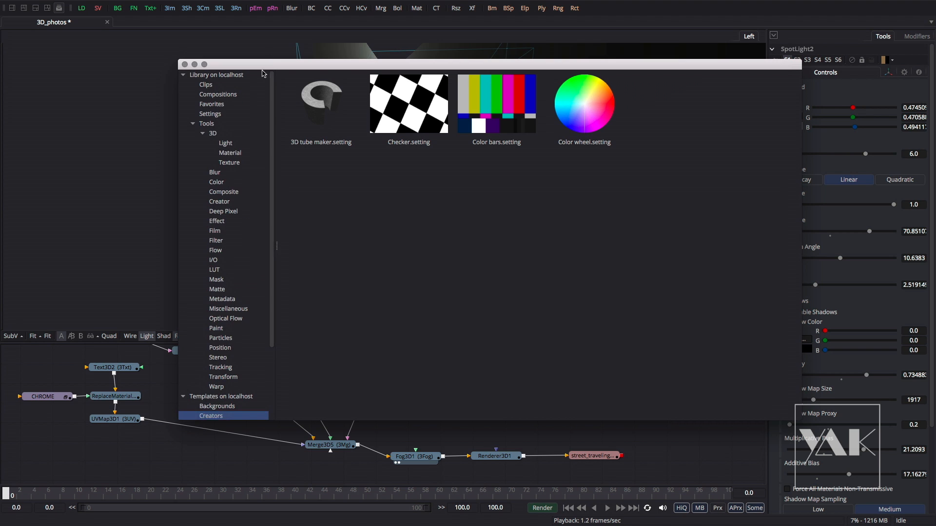
left_click(214, 134)
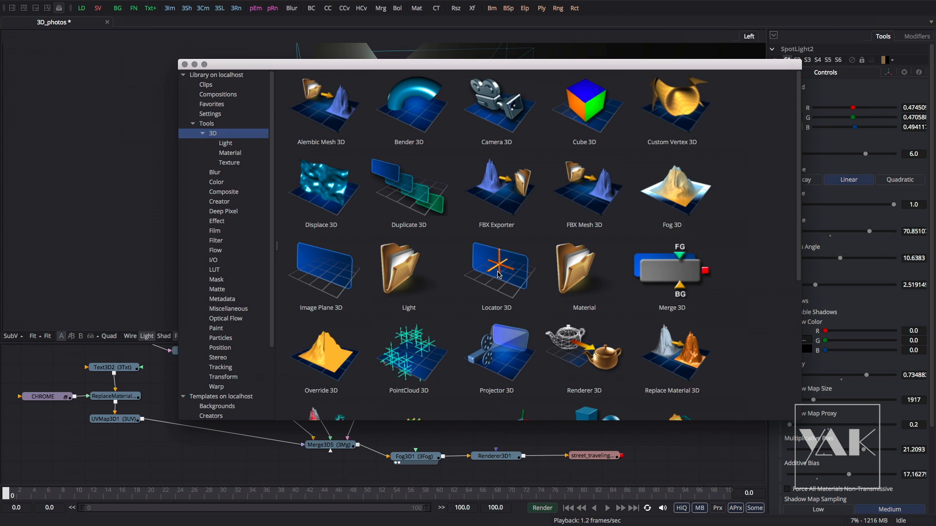
left_click(670, 180)
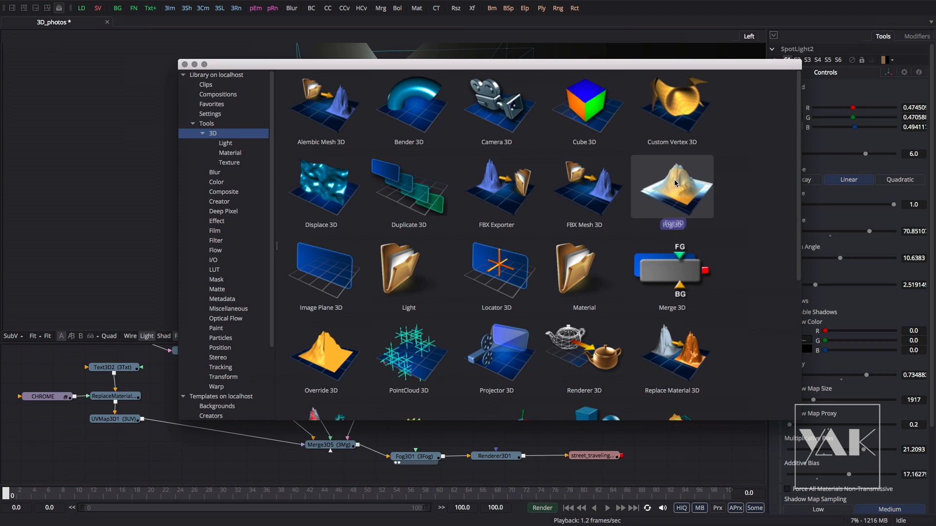
left_click(184, 64)
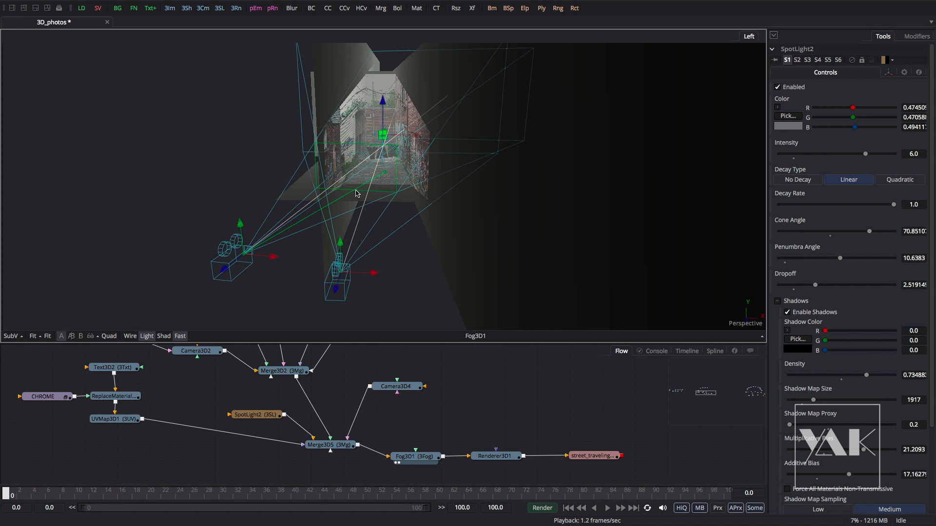
Look through Camera3D4 in the single view showing the fogged alley
left_click_drag(391, 224, 388, 226)
right_click(390, 230)
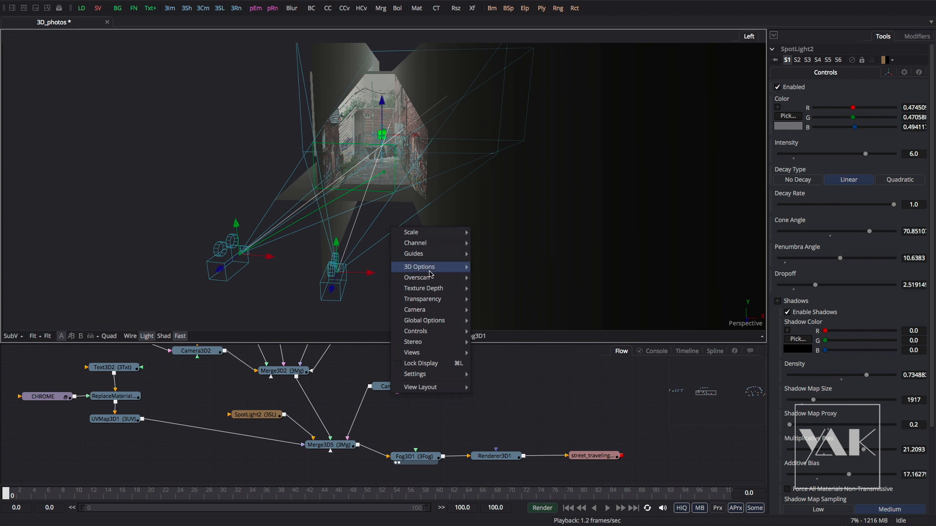
mouse_move(429, 310)
left_click(497, 313)
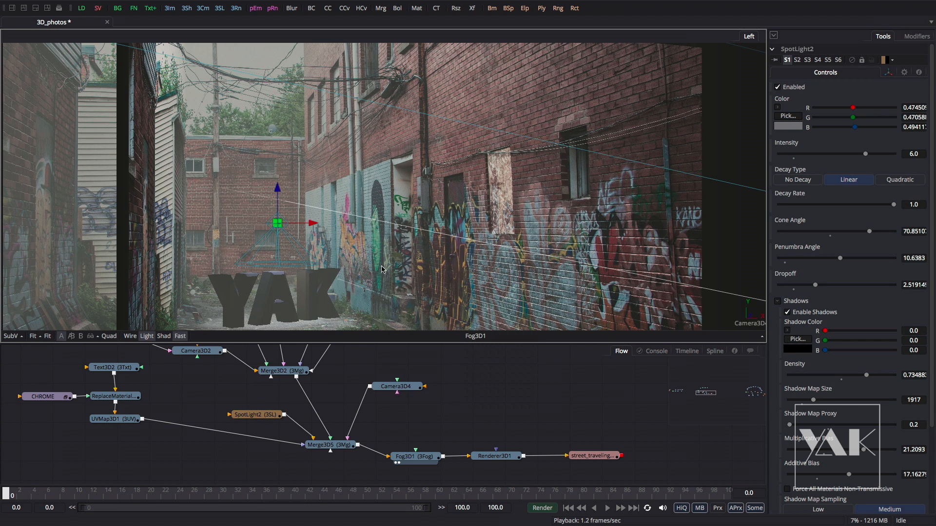
Show Renderer3D1 in the view, scrub to frame 100 and open the renderer's settings
left_click(494, 456)
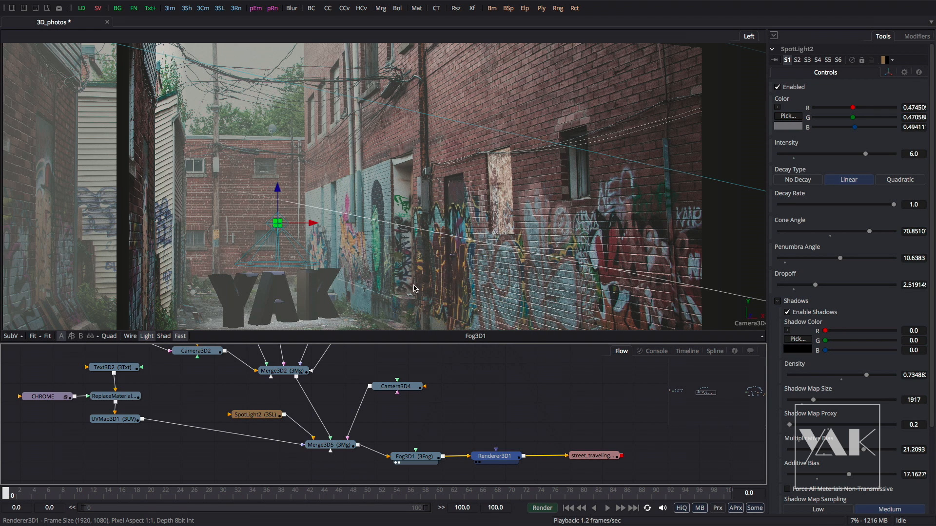
key("1")
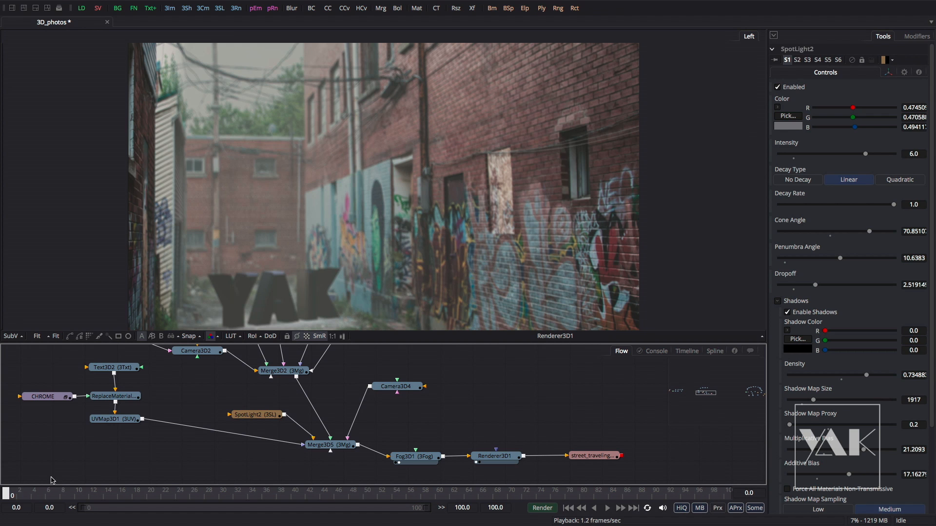
left_click_drag(6, 494, 729, 495)
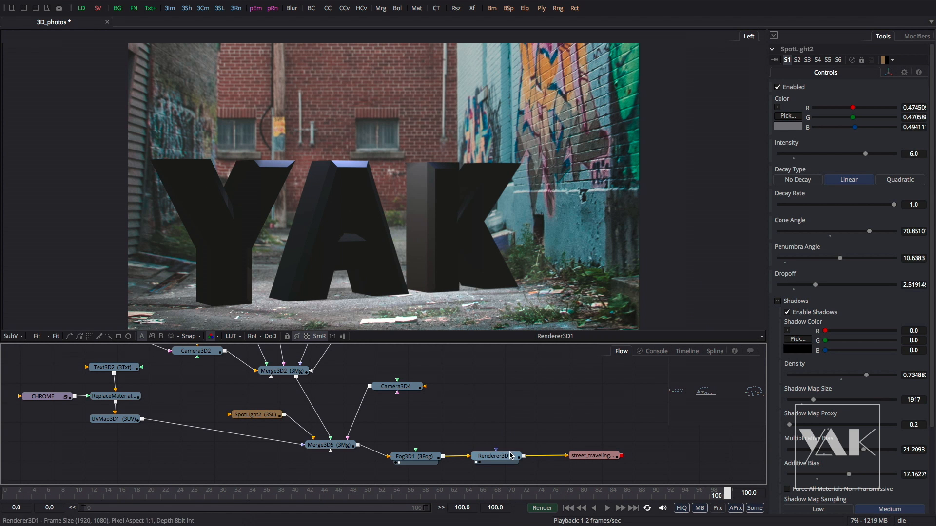
left_click(495, 459)
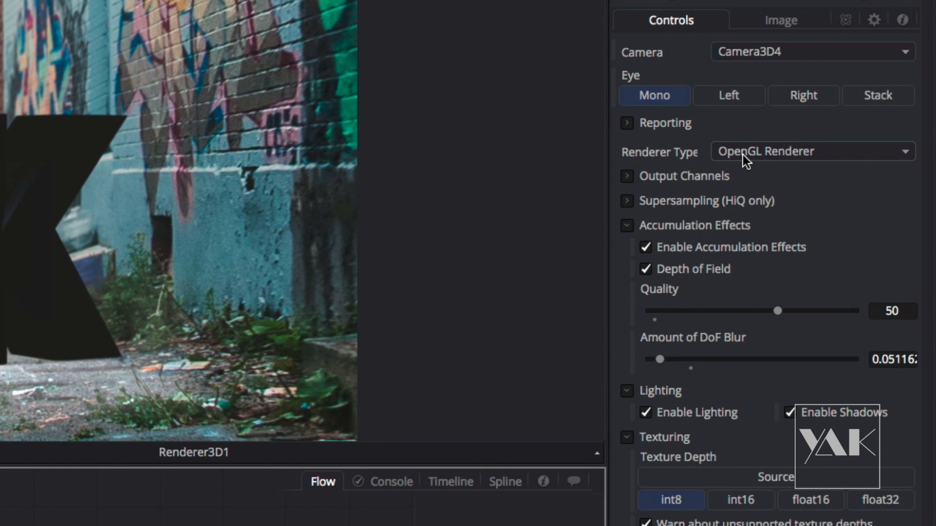
Try the Software Renderer as Renderer3D1's renderer type, then return to the OpenGL Renderer
left_click(745, 152)
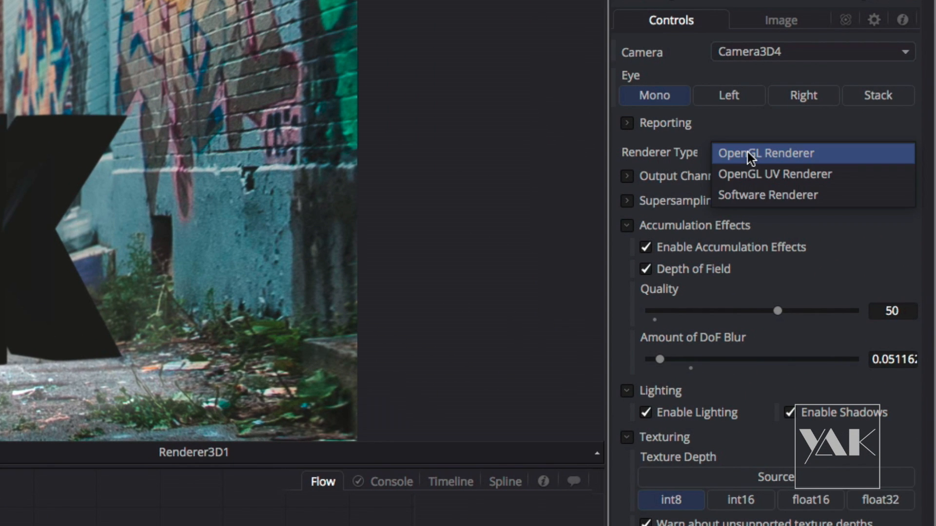
left_click(753, 197)
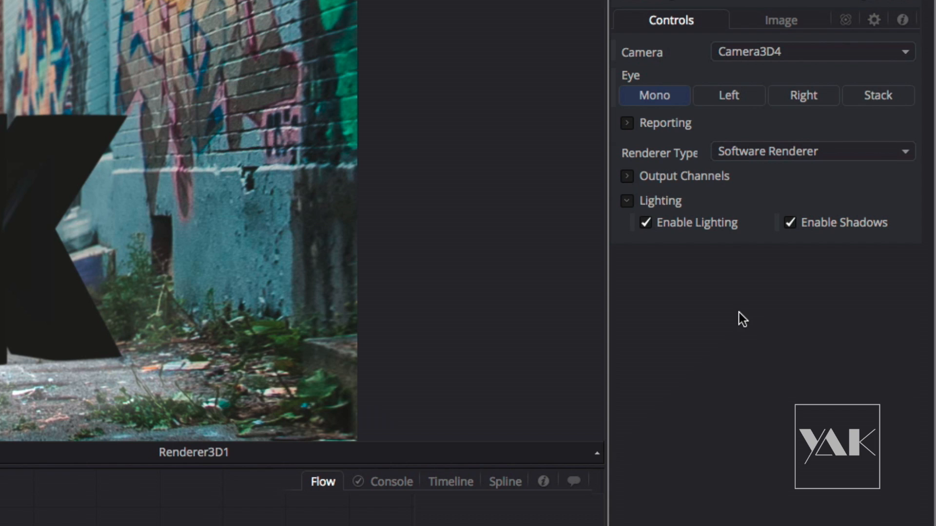
left_click(749, 152)
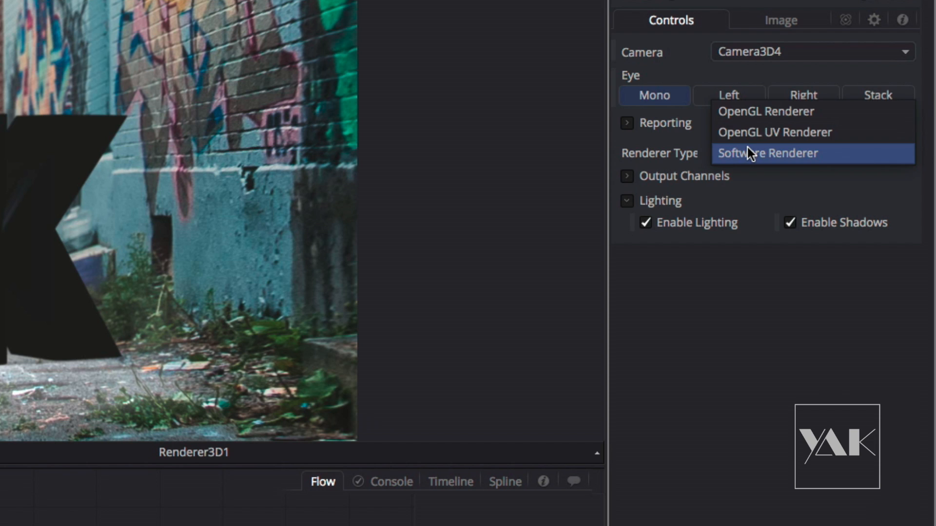
left_click(754, 113)
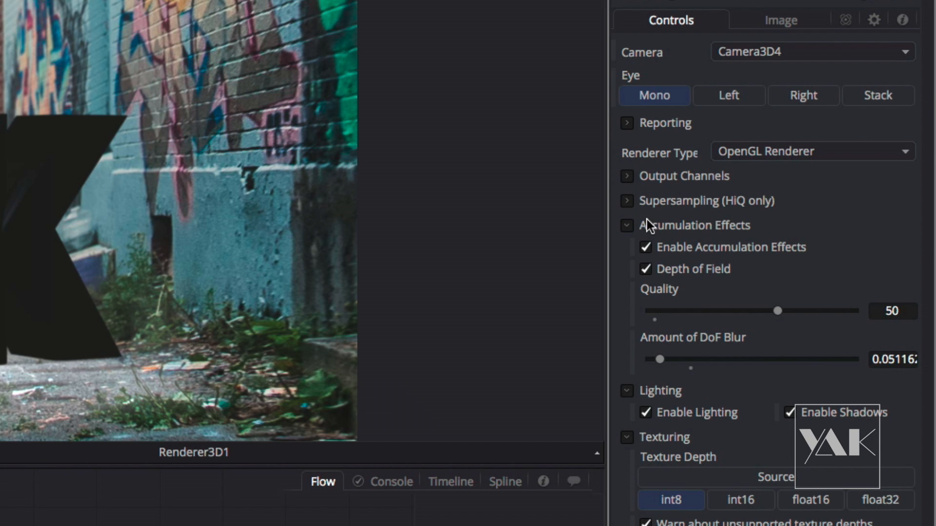
Review Renderer3D1's accumulation effects and scrub from frame 0 to frame 100 to check the depth of field
left_click(629, 225)
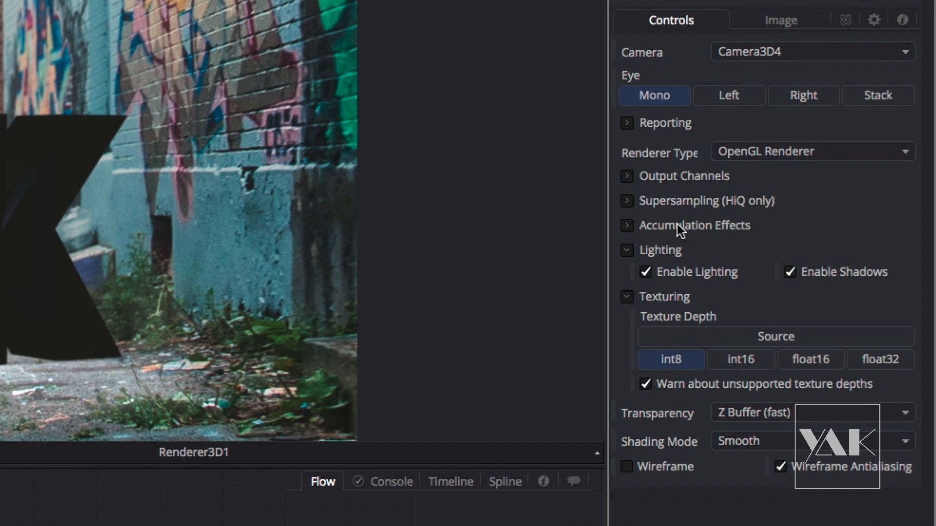
left_click(627, 226)
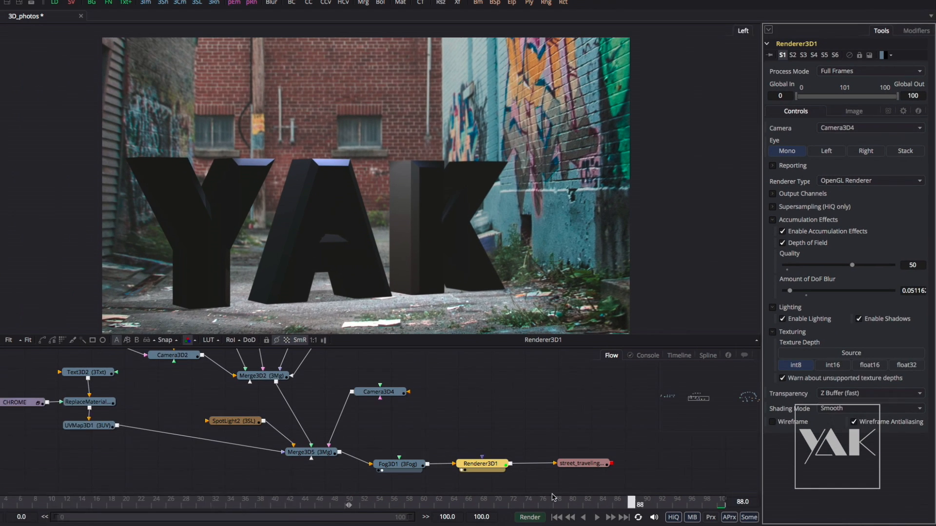
left_click_drag(553, 494, 4, 490)
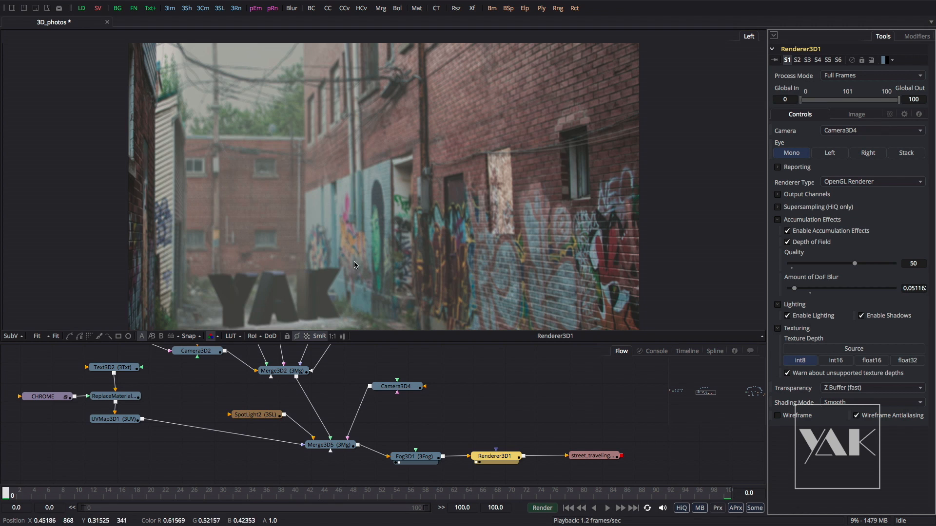
left_click_drag(7, 494, 729, 495)
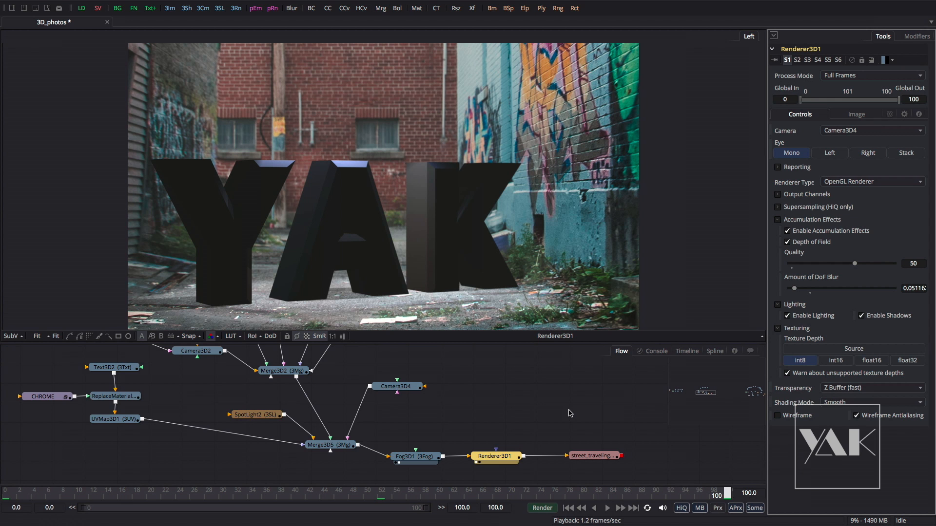
Go to the other node setup in the flow and show its Loader1 graffiti image in the view
scroll(570, 413, "right", 15)
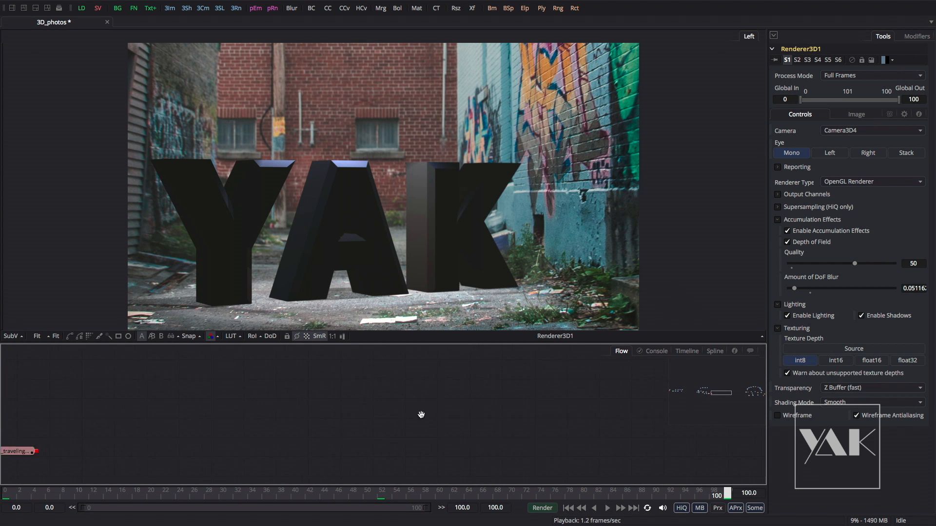
left_click_drag(330, 419, 85, 464)
left_click_drag(208, 405, 71, 396)
left_click_drag(144, 385, 232, 398)
left_click_drag(263, 371, 150, 112)
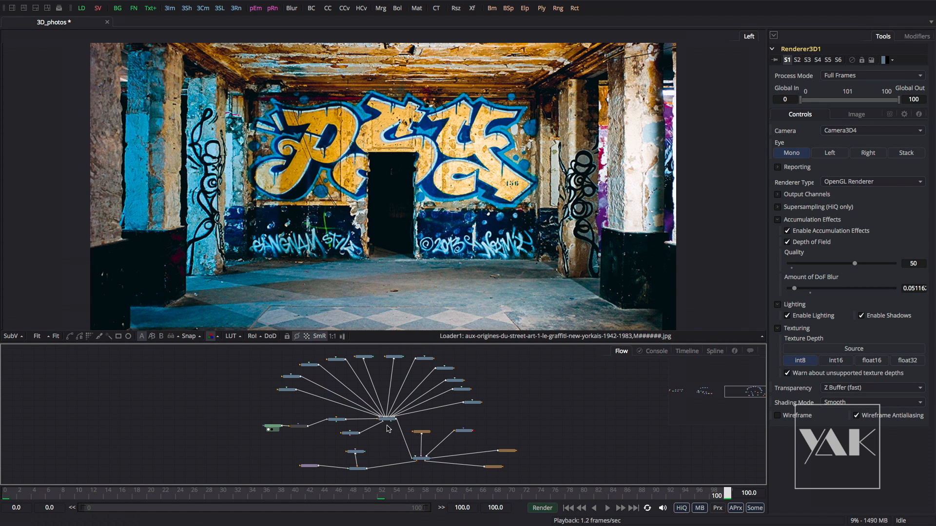
Show Merge3D1's projected graffiti room in the view and select the cube forming the pillar beside the wall
left_click_drag(386, 422, 374, 280)
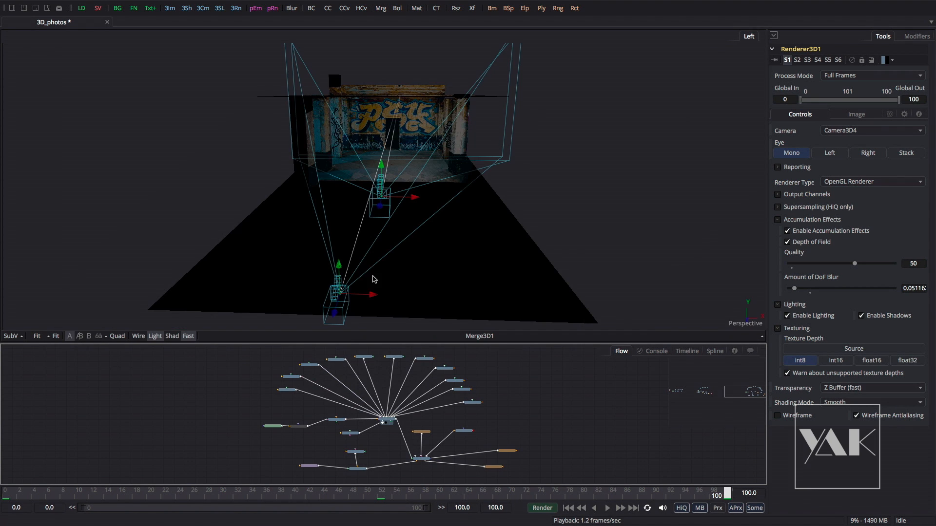
left_click_drag(410, 229, 566, 240)
left_click_drag(362, 206, 573, 199)
left_click(395, 128)
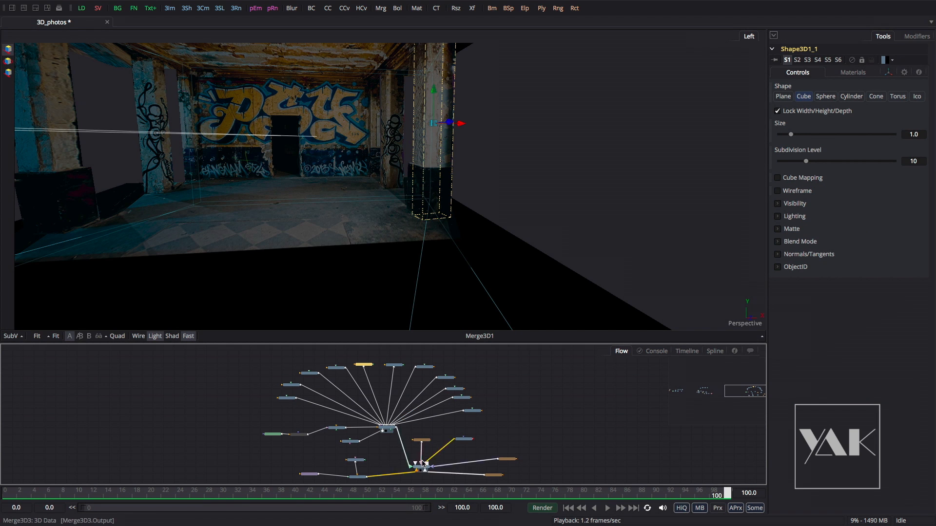
Show Merge3D3 in the view, shift the spotlight along its X axis toward the room and check the Renderer3D2 output
left_click_drag(423, 470, 376, 224)
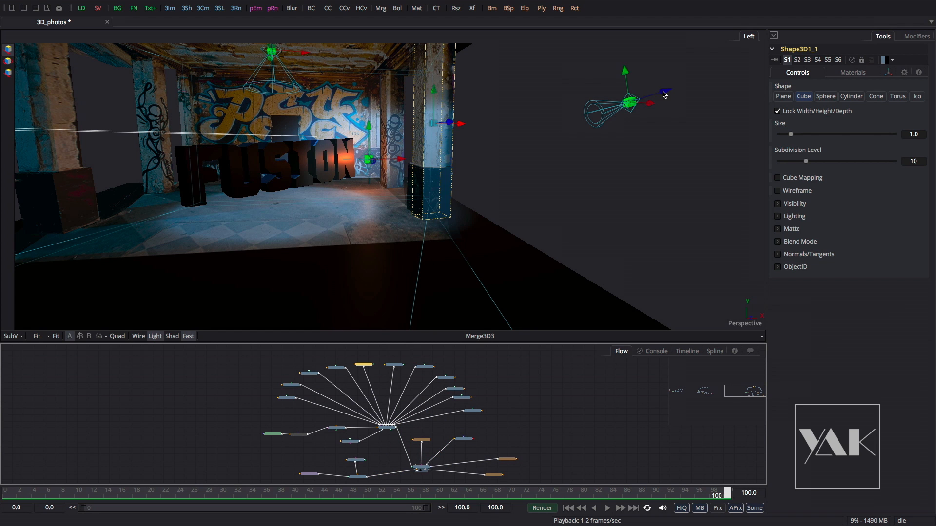
left_click_drag(650, 105, 543, 111)
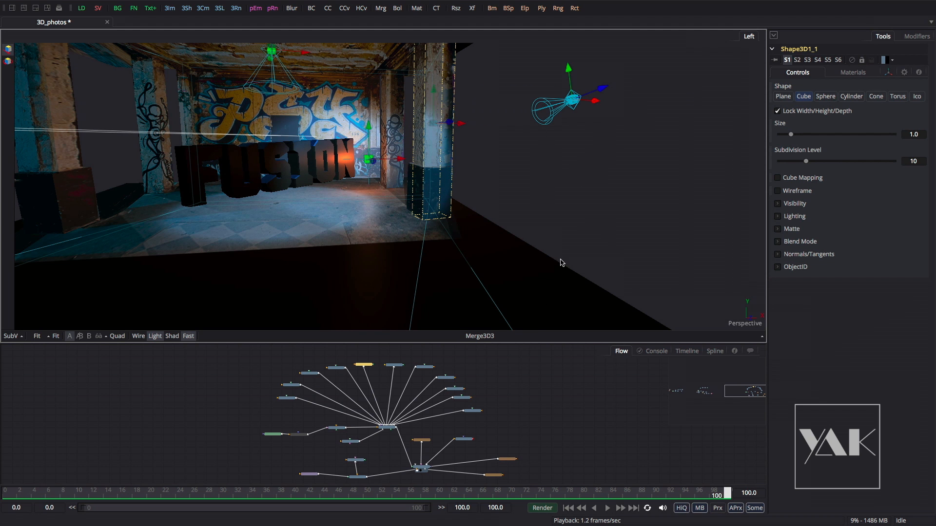
left_click_drag(449, 446, 468, 408)
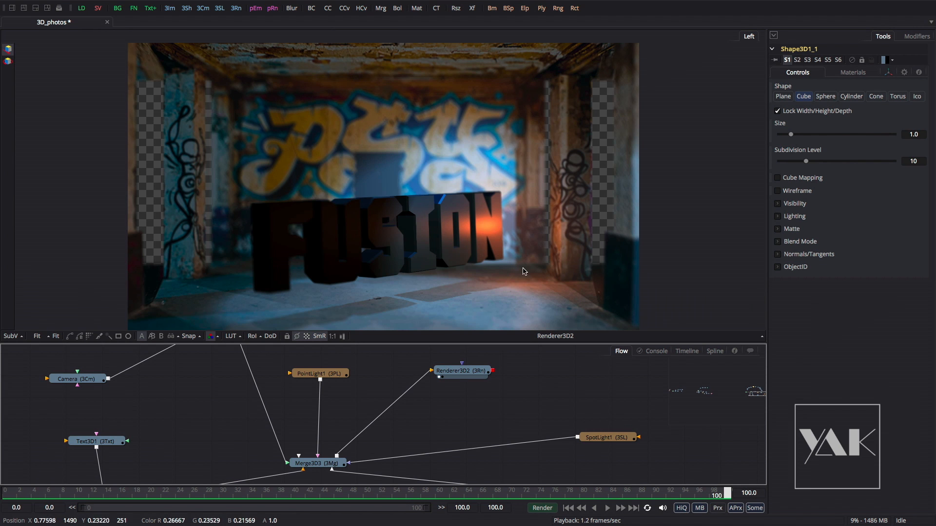
Return the view to Merge3D3 and lower the orange point light beside the FUSION text
left_click_drag(318, 466, 408, 272)
left_click_drag(366, 129, 398, 175)
mouse_move(368, 141)
left_mouse_down()
mouse_move(369, 84)
mouse_move(368, 142)
left_mouse_up()
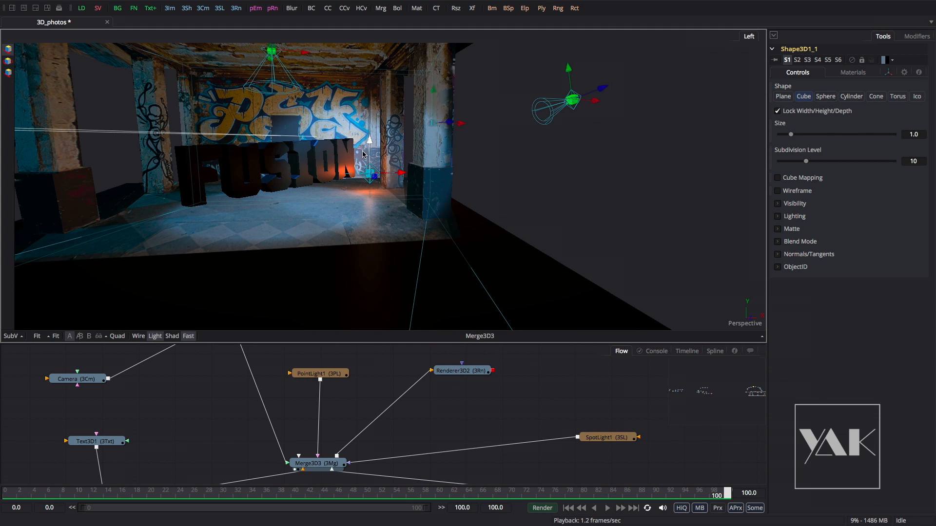
Reposition the Text3D1 FUSION text with X Offset about 3.93, Y Offset about -6.17 and Y Rotation about 45.9
left_click(100, 443)
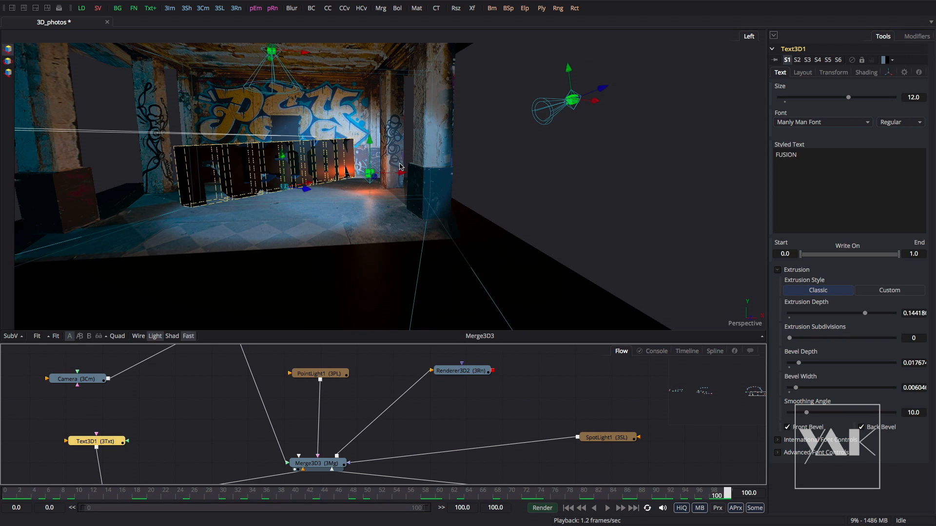
left_click(888, 72)
left_click_drag(810, 114, 934, 112)
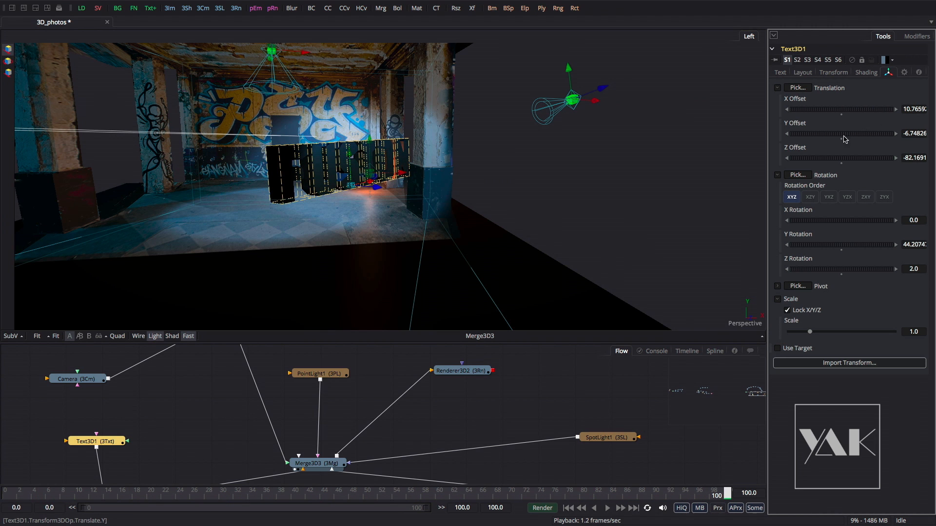
left_click_drag(864, 248, 852, 241)
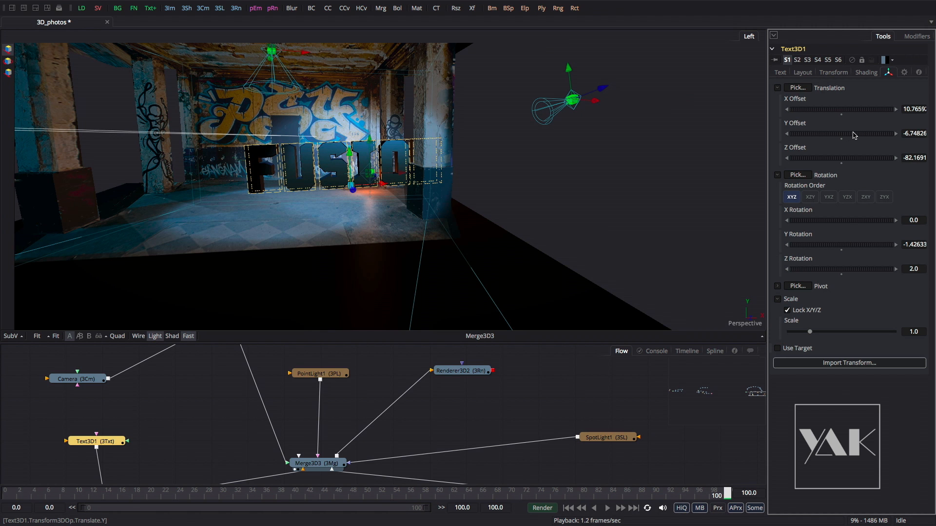
left_click_drag(857, 113, 679, 133)
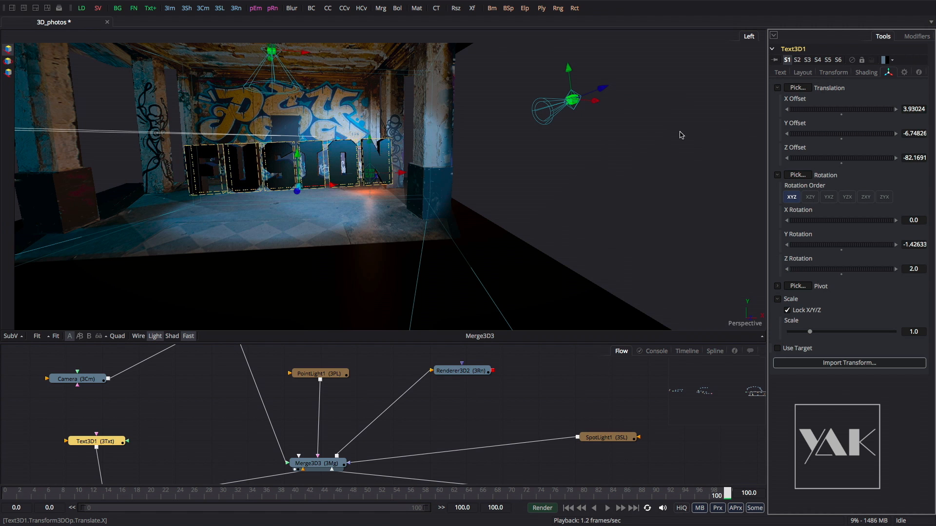
left_click_drag(848, 136, 844, 146)
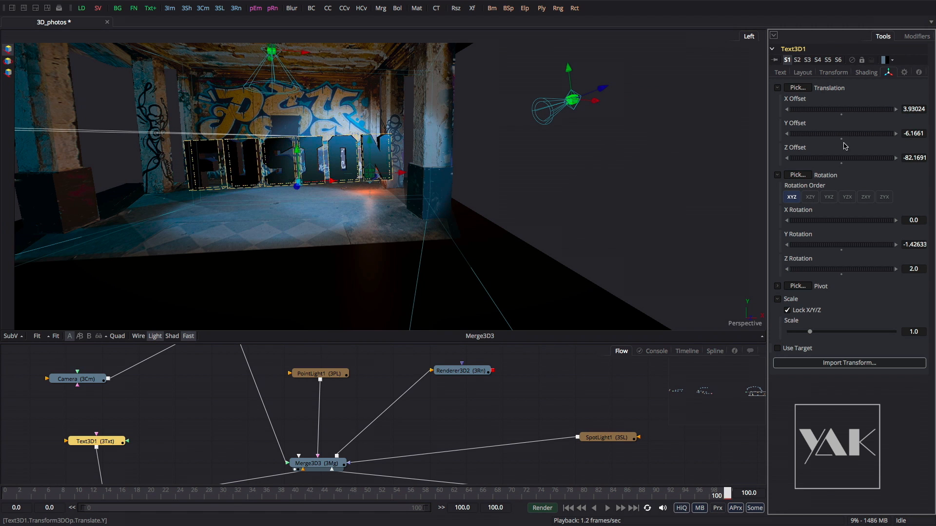
left_click_drag(831, 247, 844, 246)
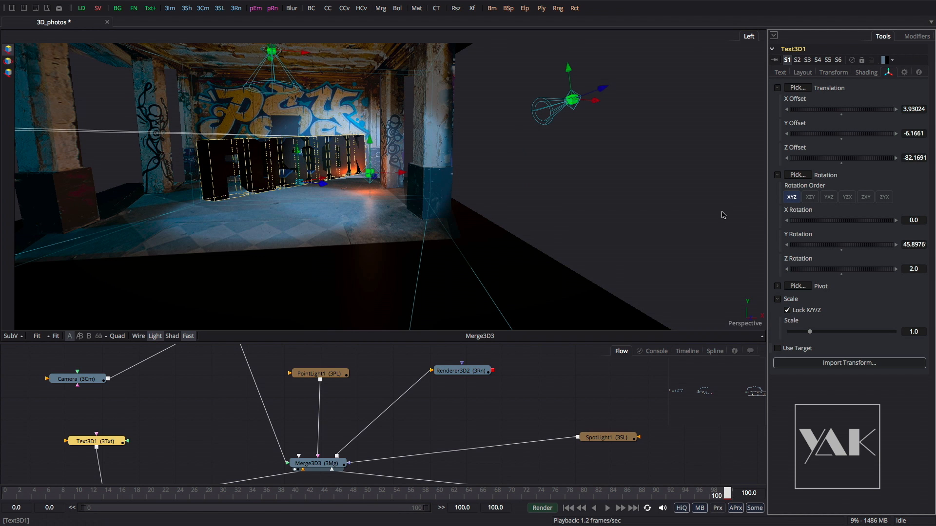
Lower the orange point light to the floor beside the FUSION text's N and select the sol floor plane
left_click_drag(312, 215, 424, 220)
left_click_drag(279, 187, 625, 198)
mouse_move(204, 207)
left_mouse_down()
mouse_move(404, 204)
mouse_move(636, 180)
mouse_move(234, 228)
mouse_move(245, 284)
mouse_move(349, 227)
mouse_move(430, 215)
left_mouse_up()
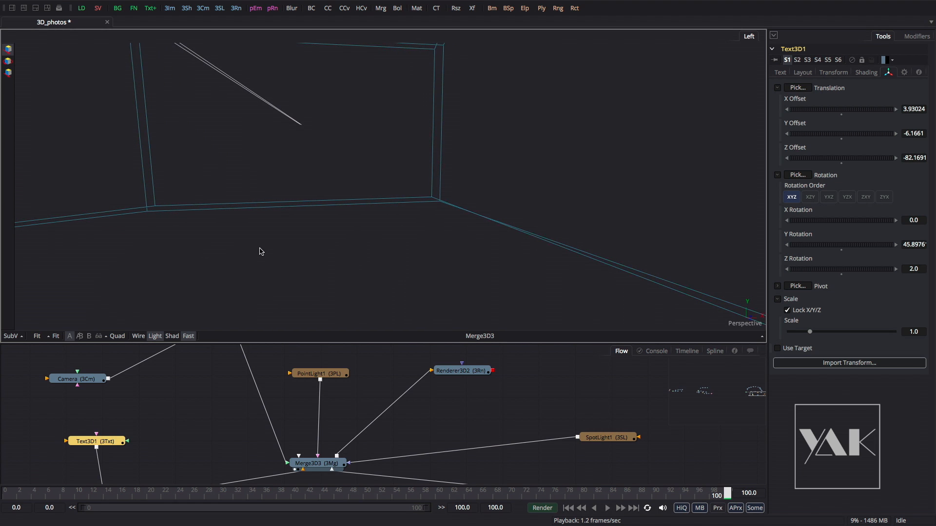
left_click_drag(361, 248, 184, 263)
left_click_drag(472, 240, 419, 241)
left_click_drag(420, 161, 418, 186)
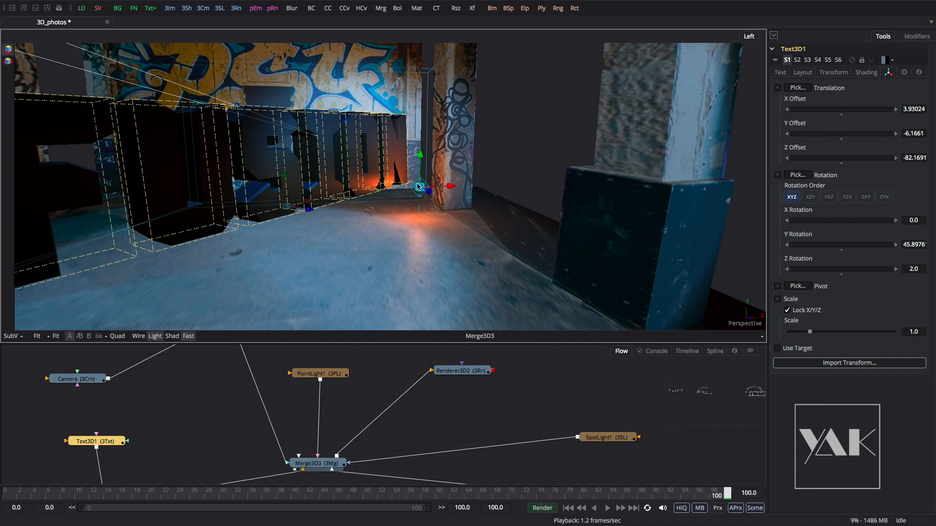
left_click(362, 283)
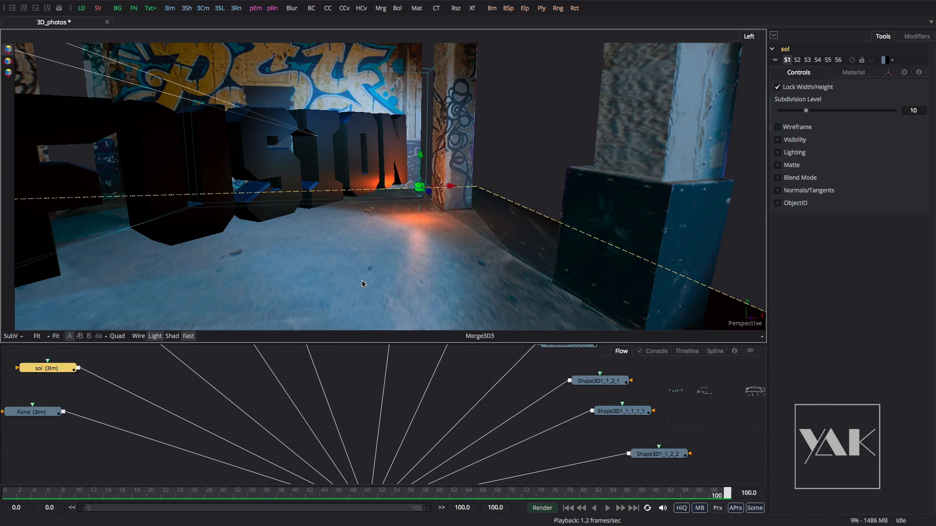
Look through Camera in the Merge3D3 scene and set Camera's X Offset to about -2.82
left_click_drag(366, 424, 310, 264)
left_click_drag(357, 428, 319, 445)
left_click(183, 427)
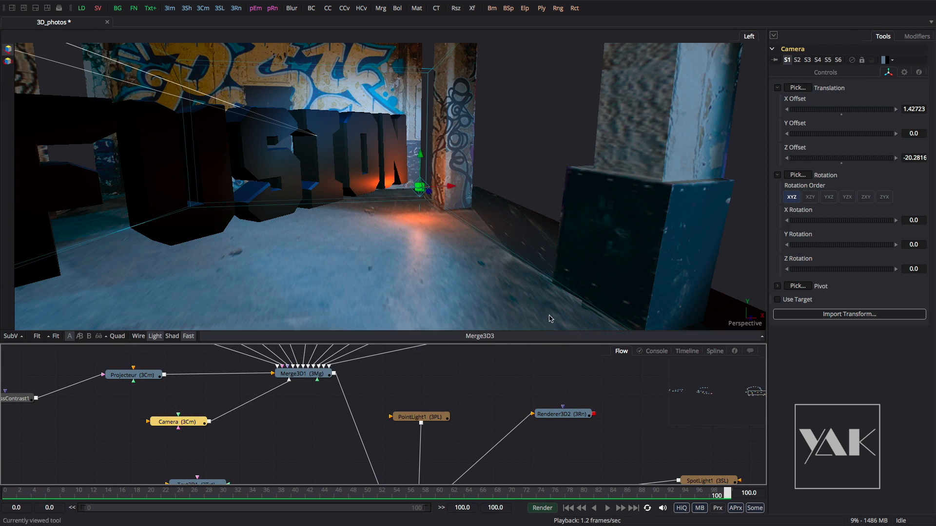
right_click(359, 237)
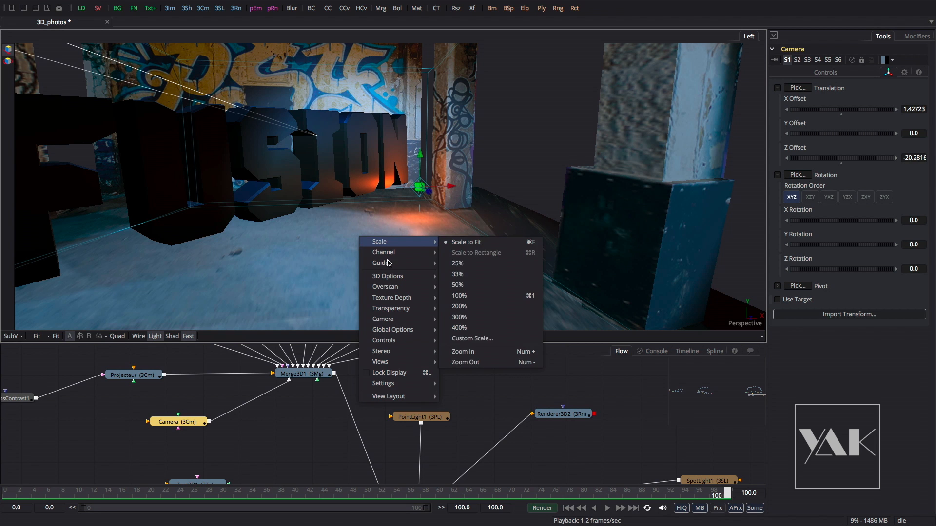
mouse_move(414, 319)
left_click(452, 319)
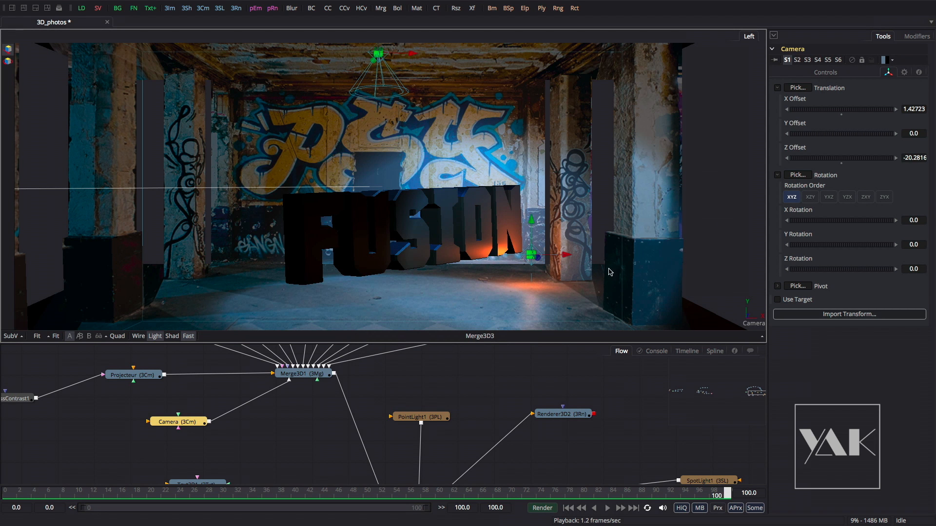
left_click_drag(833, 113, 644, 186)
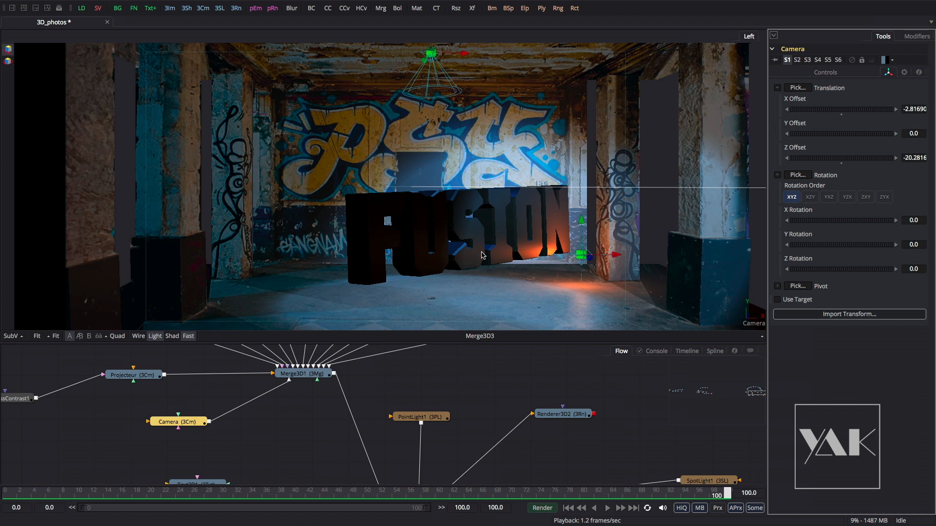
Show the Loader1 photo, the Projecteur camera and the Merge3D1 projected room one after another in the view
left_click_drag(250, 408, 226, 312)
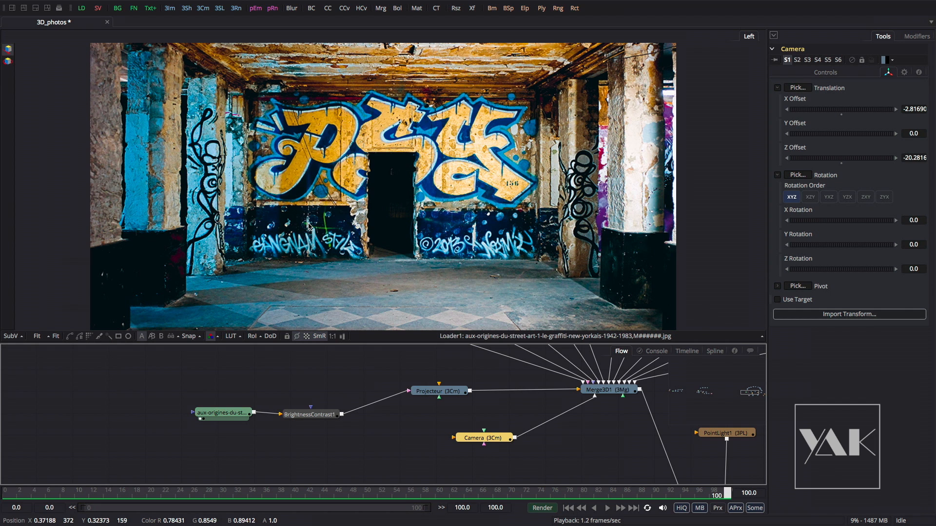
left_click_drag(433, 390, 404, 251)
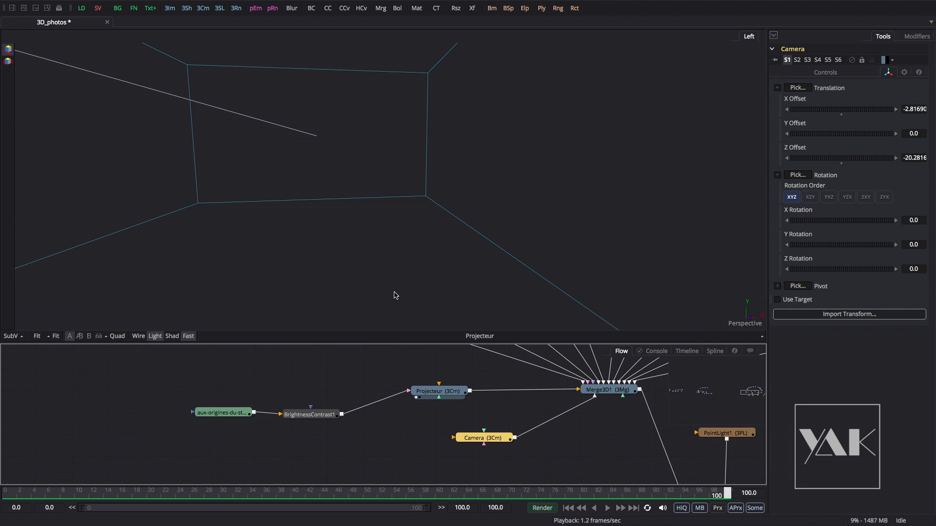
left_click_drag(609, 391, 612, 394)
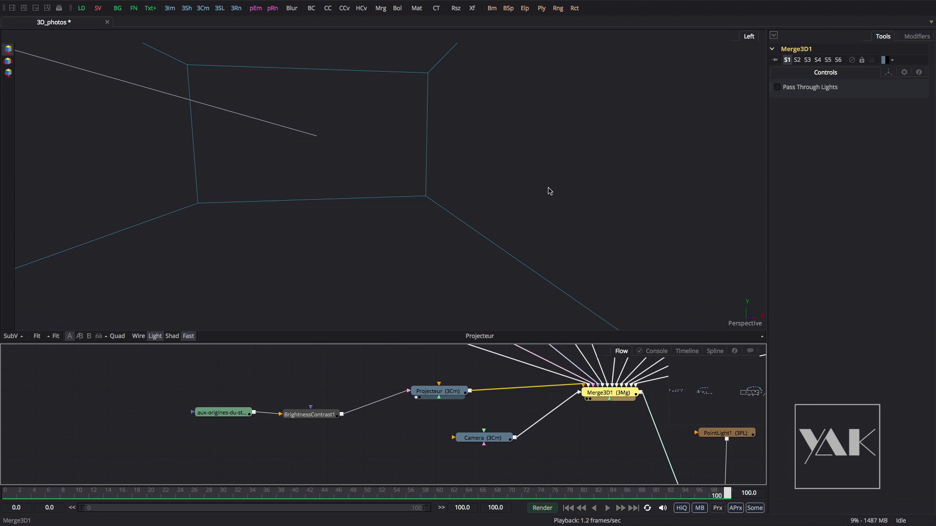
key("1")
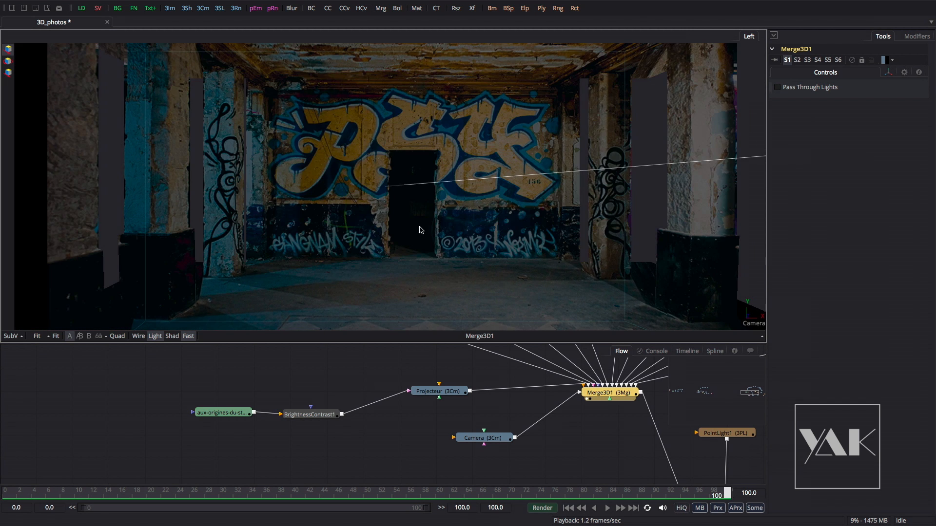
mouse_move(379, 233)
left_mouse_down()
mouse_move(456, 265)
mouse_move(353, 203)
mouse_move(336, 239)
mouse_move(448, 236)
mouse_move(395, 238)
left_mouse_up()
Show Merge3D3 in the view and examine the lit room with the FUSION text from different angles
left_click_drag(512, 409, 262, 378)
left_click_drag(388, 425, 309, 403)
left_click(396, 459)
key("1")
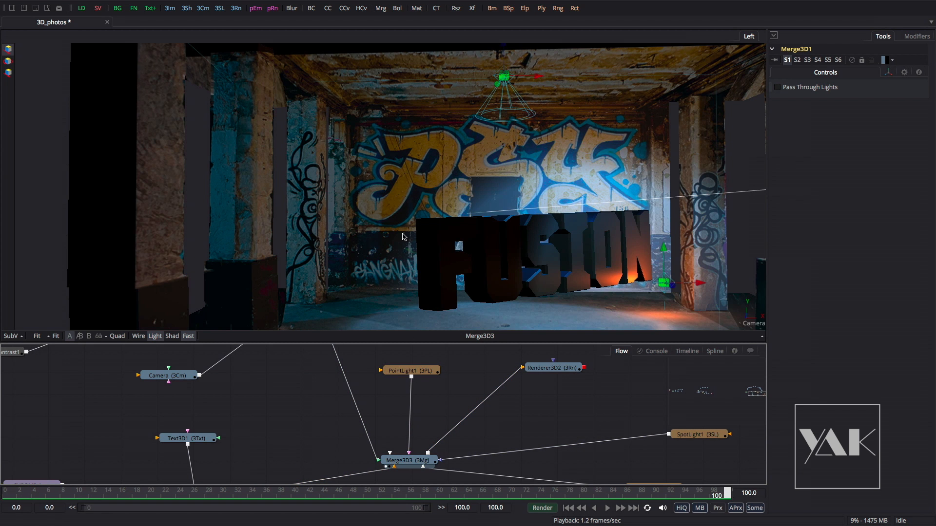
left_click_drag(546, 266, 541, 266)
left_click_drag(407, 249, 161, 225)
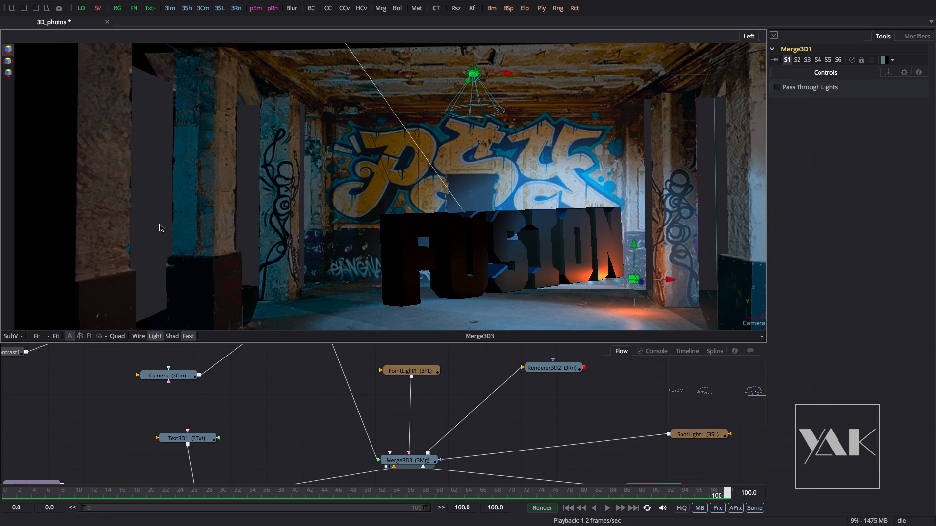
left_click_drag(565, 260, 537, 266)
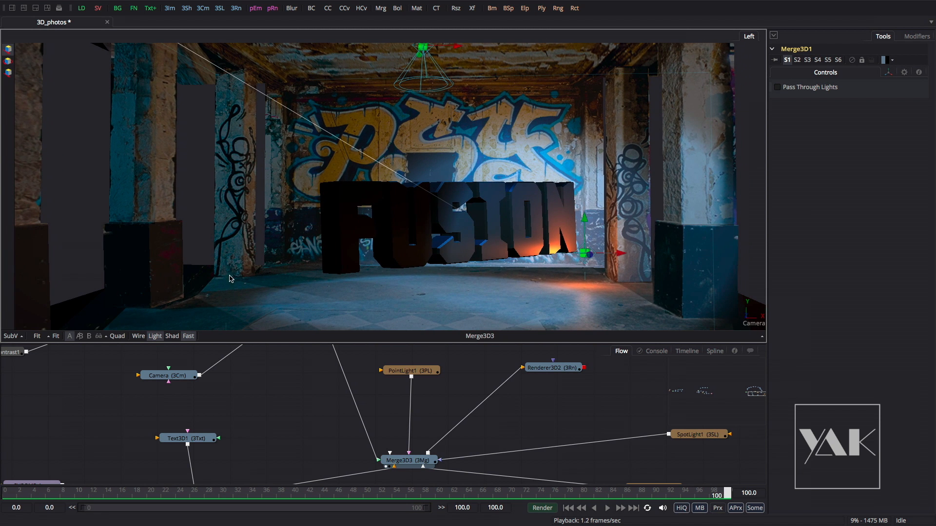
left_click_drag(605, 241, 577, 236)
Review the node flow from the Merge3D3 lights and text back to Loader1 and inspect Loader1's image information
left_click_drag(453, 411, 480, 396)
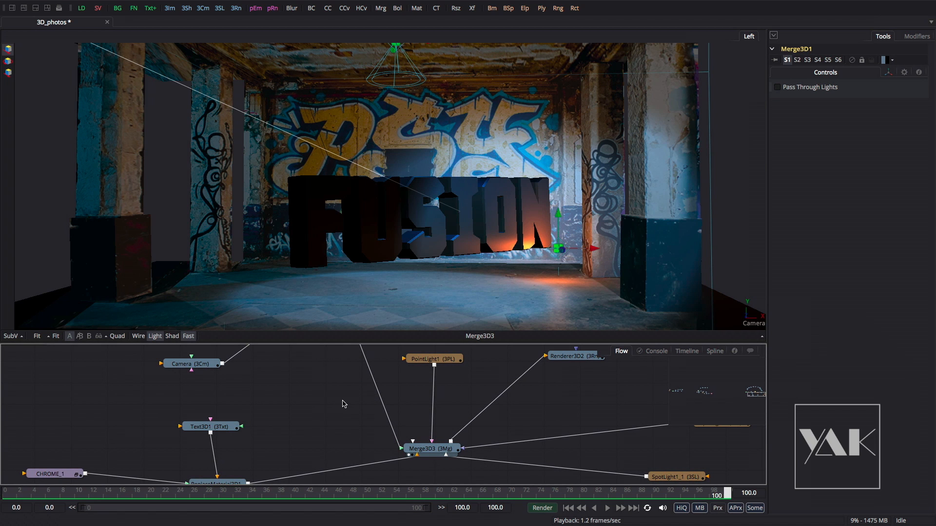
left_click_drag(341, 405, 334, 408)
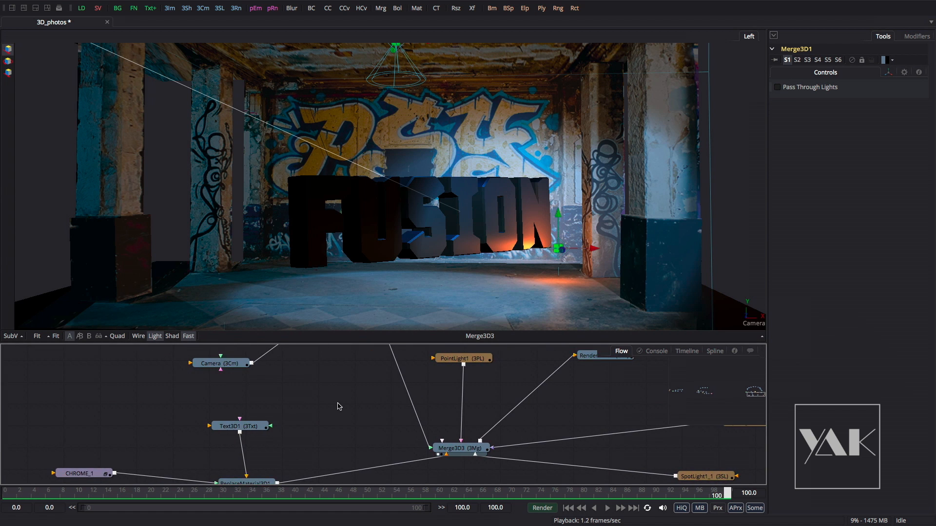
scroll(292, 402, "down", 5)
left_click_drag(245, 399, 303, 424)
left_click_drag(246, 385, 172, 398)
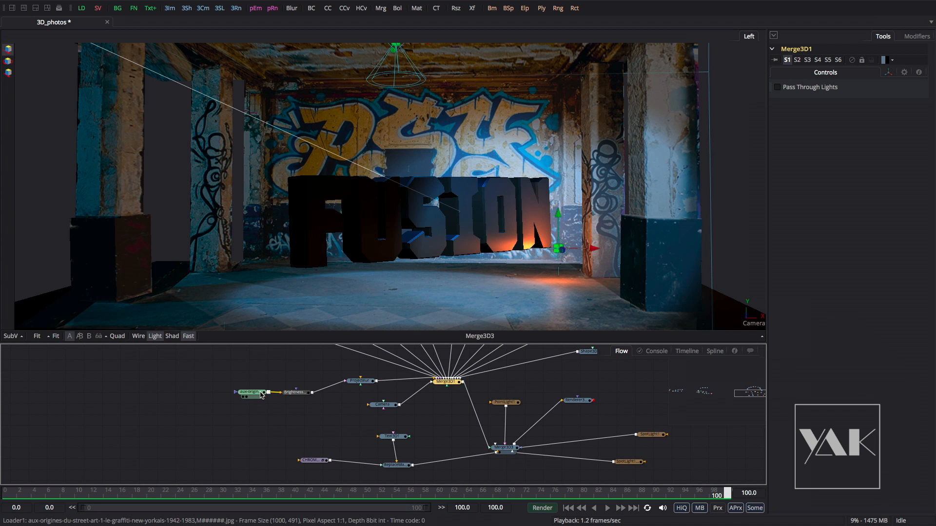
mouse_move(262, 395)
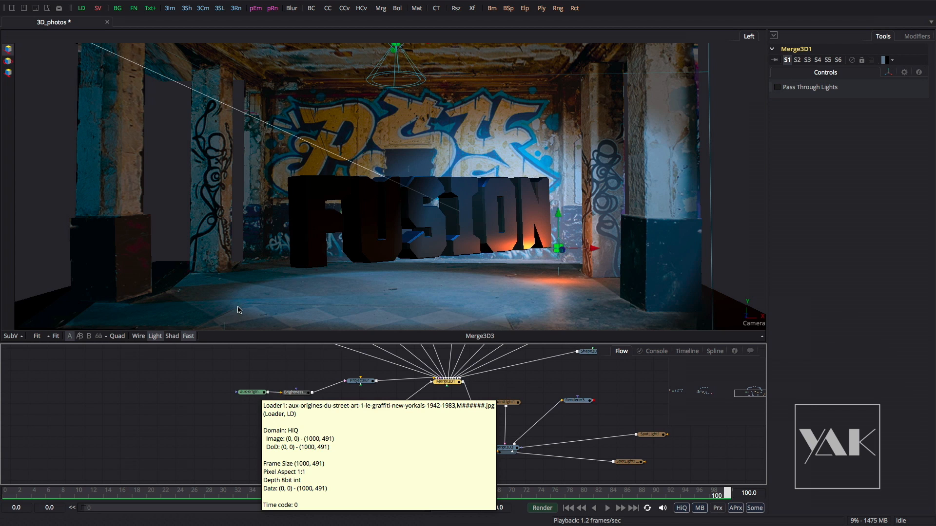